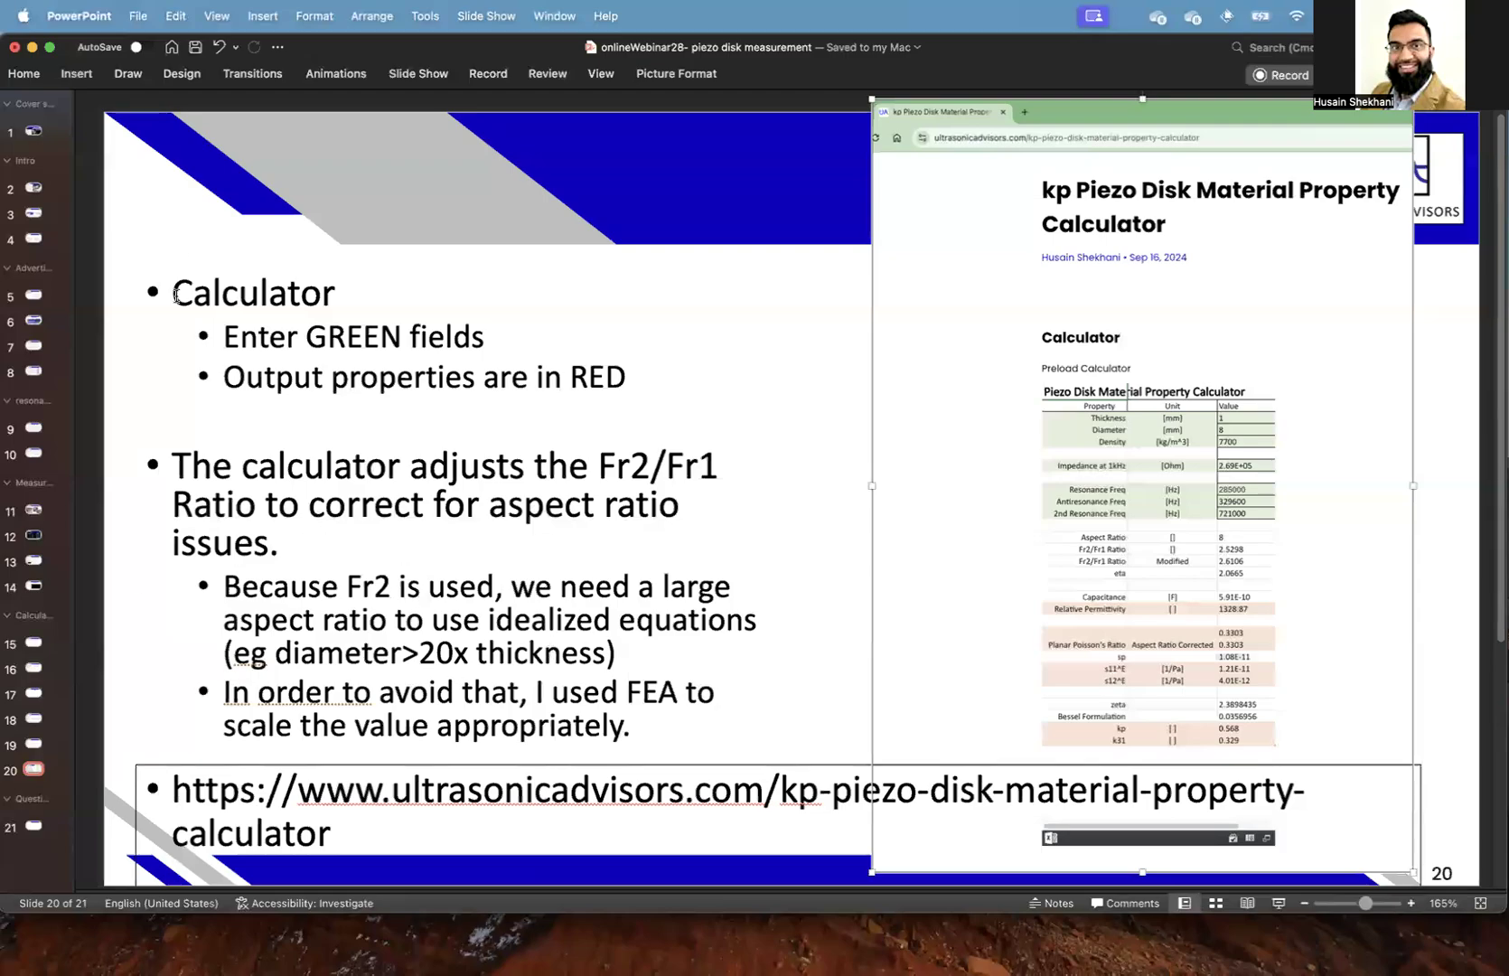
Step: Browse slides 4 and 2, then return to calculator slide 20
left_click(177, 239)
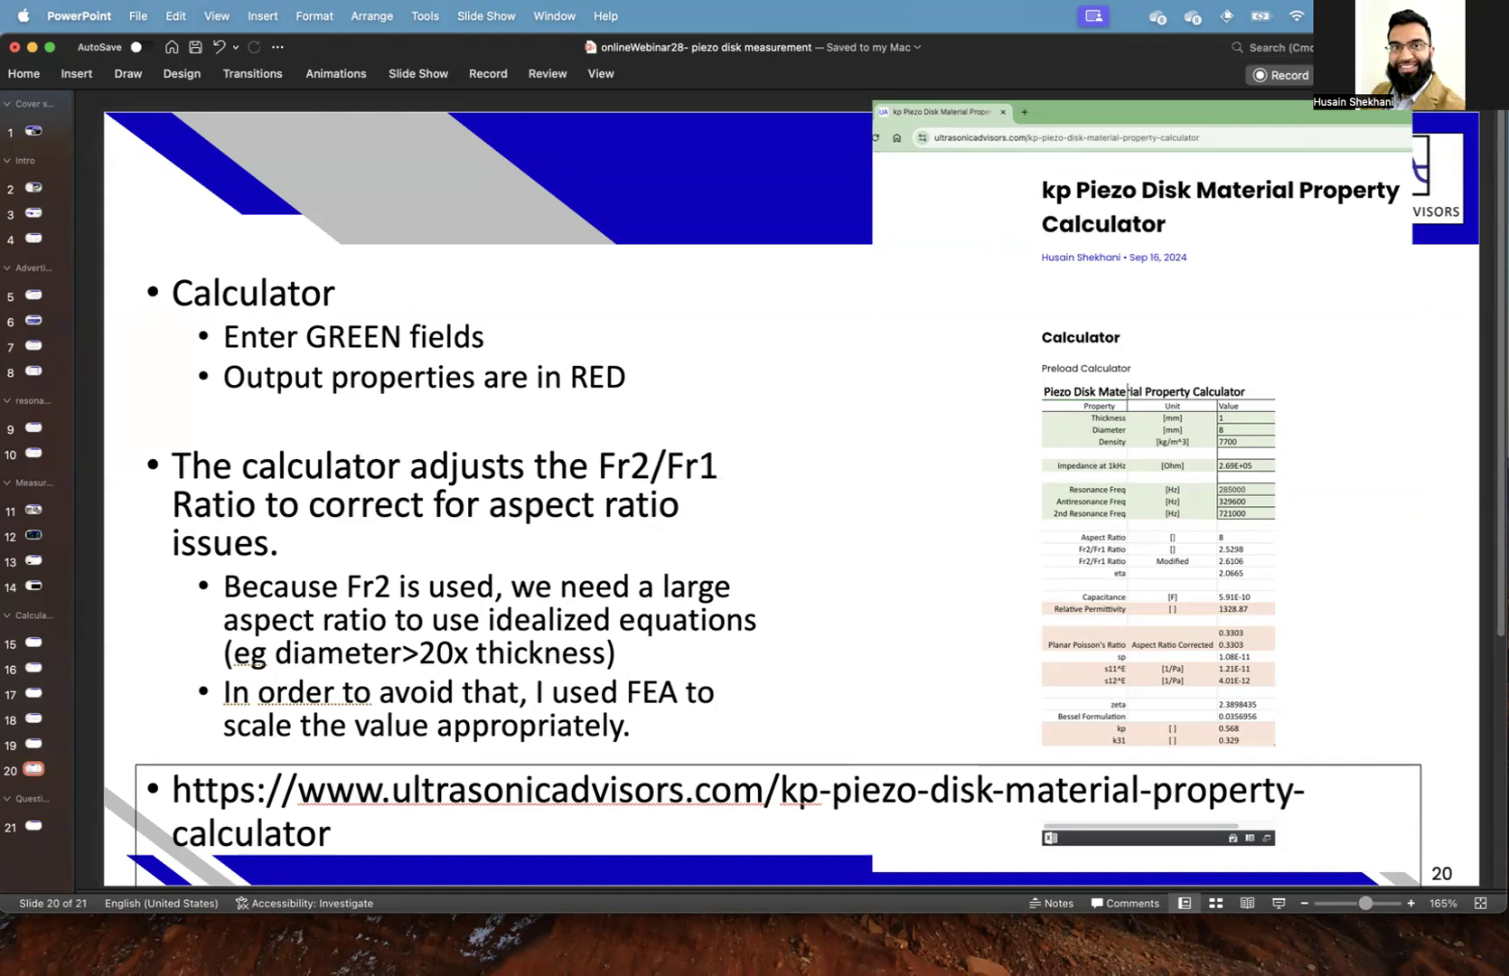
left_click(33, 238)
left_click(33, 188)
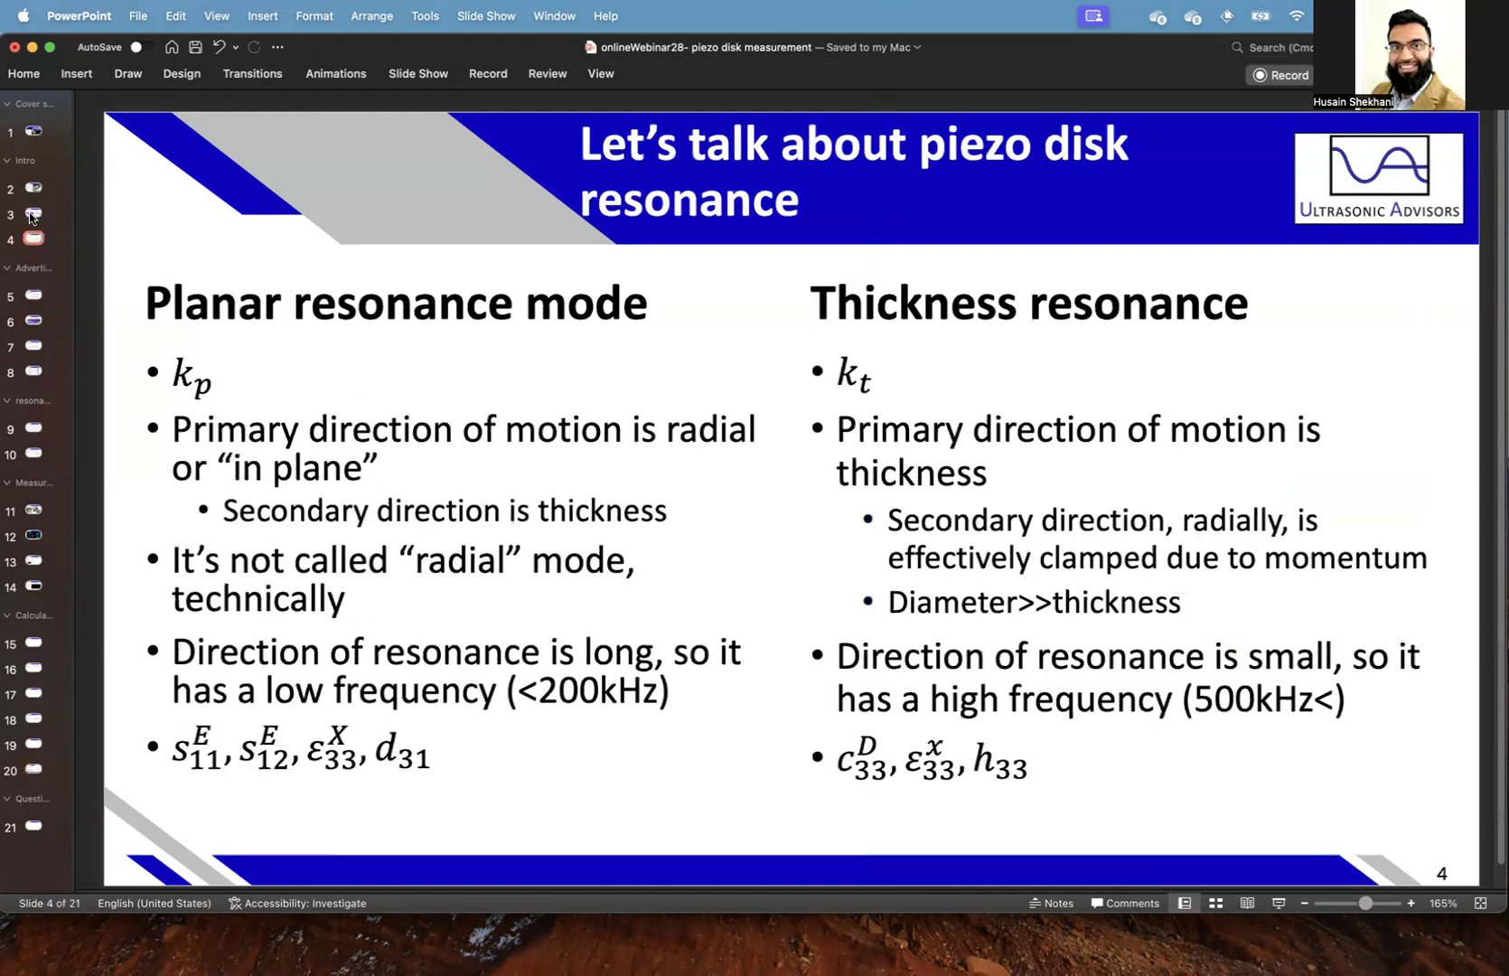
left_click(35, 770)
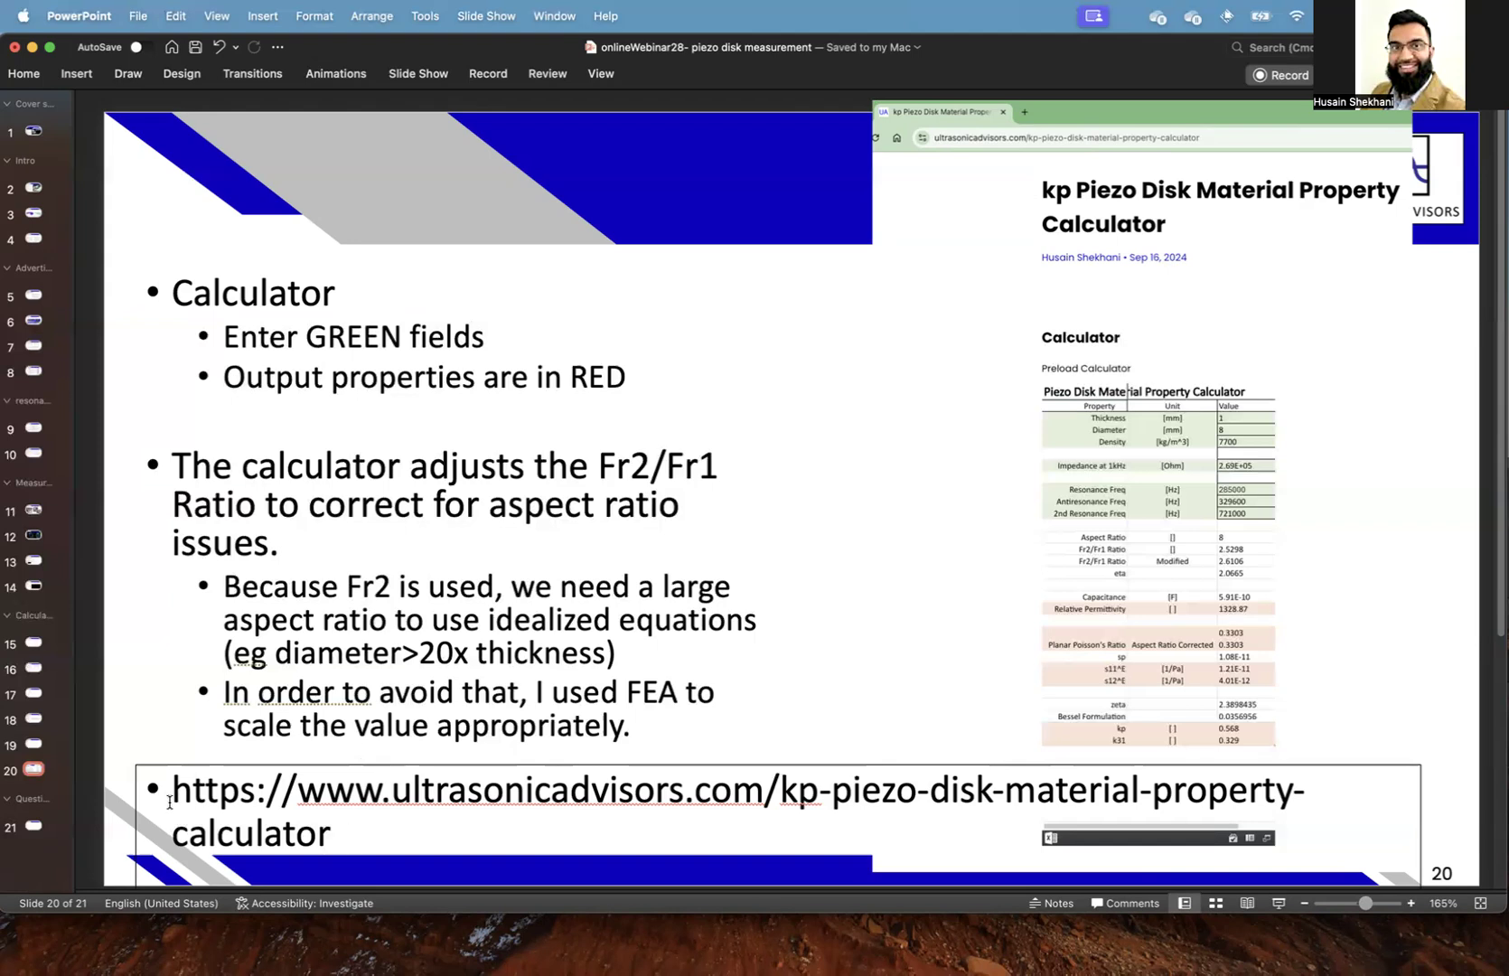
Step: Select the kp-piezo-disk-material-property-calculator website address in slide 20's URL text
triple_click(232, 804)
left_click(766, 792)
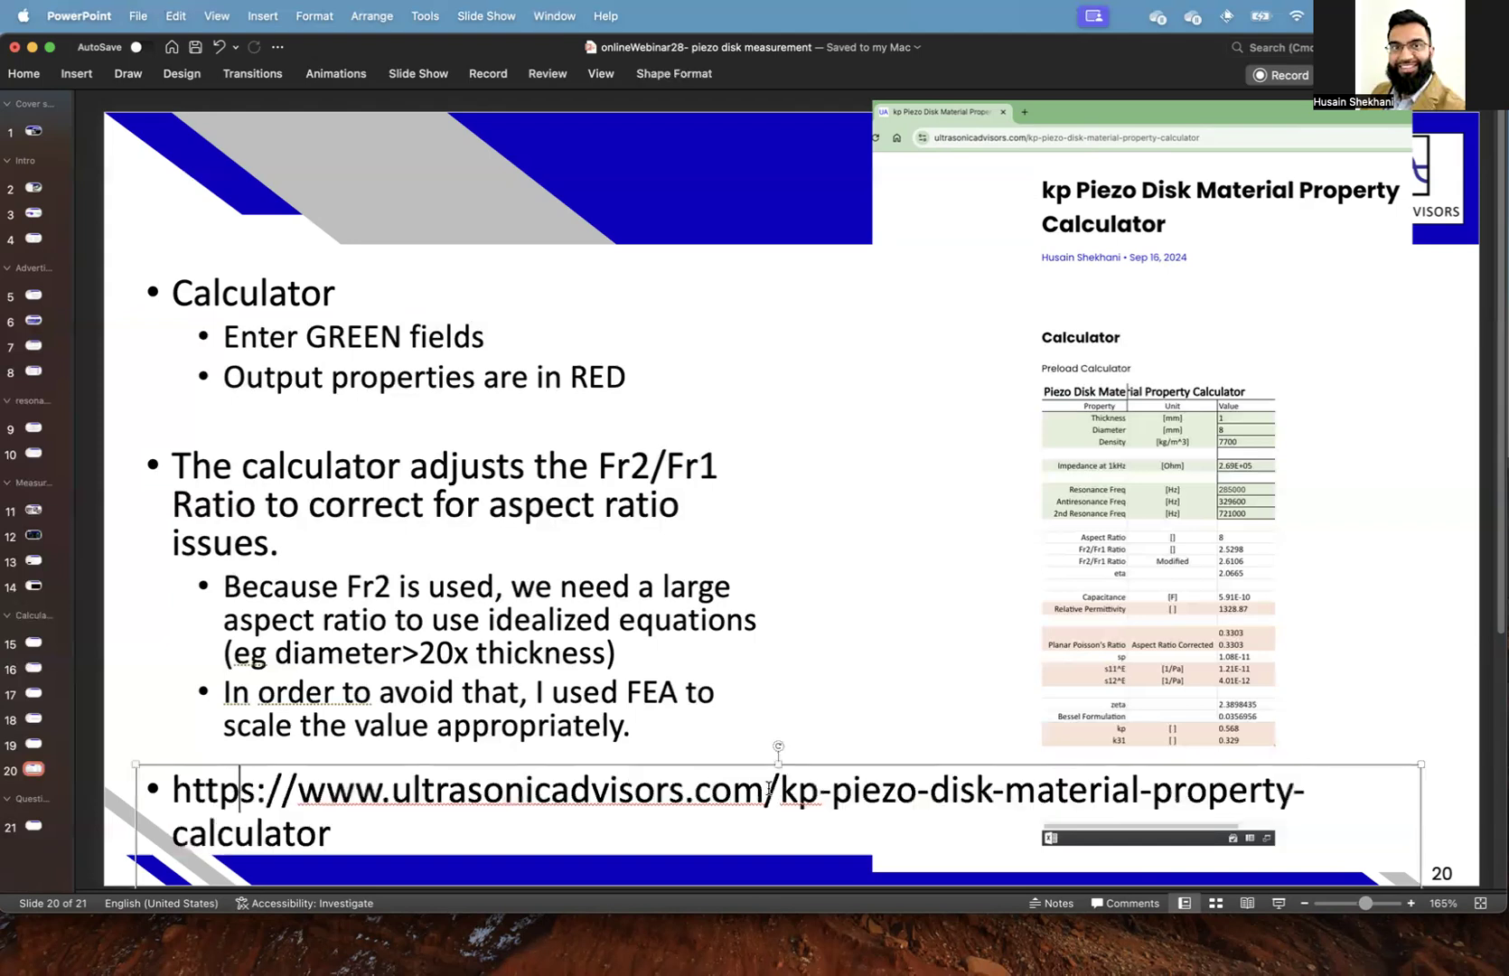
left_click(162, 793, "shift")
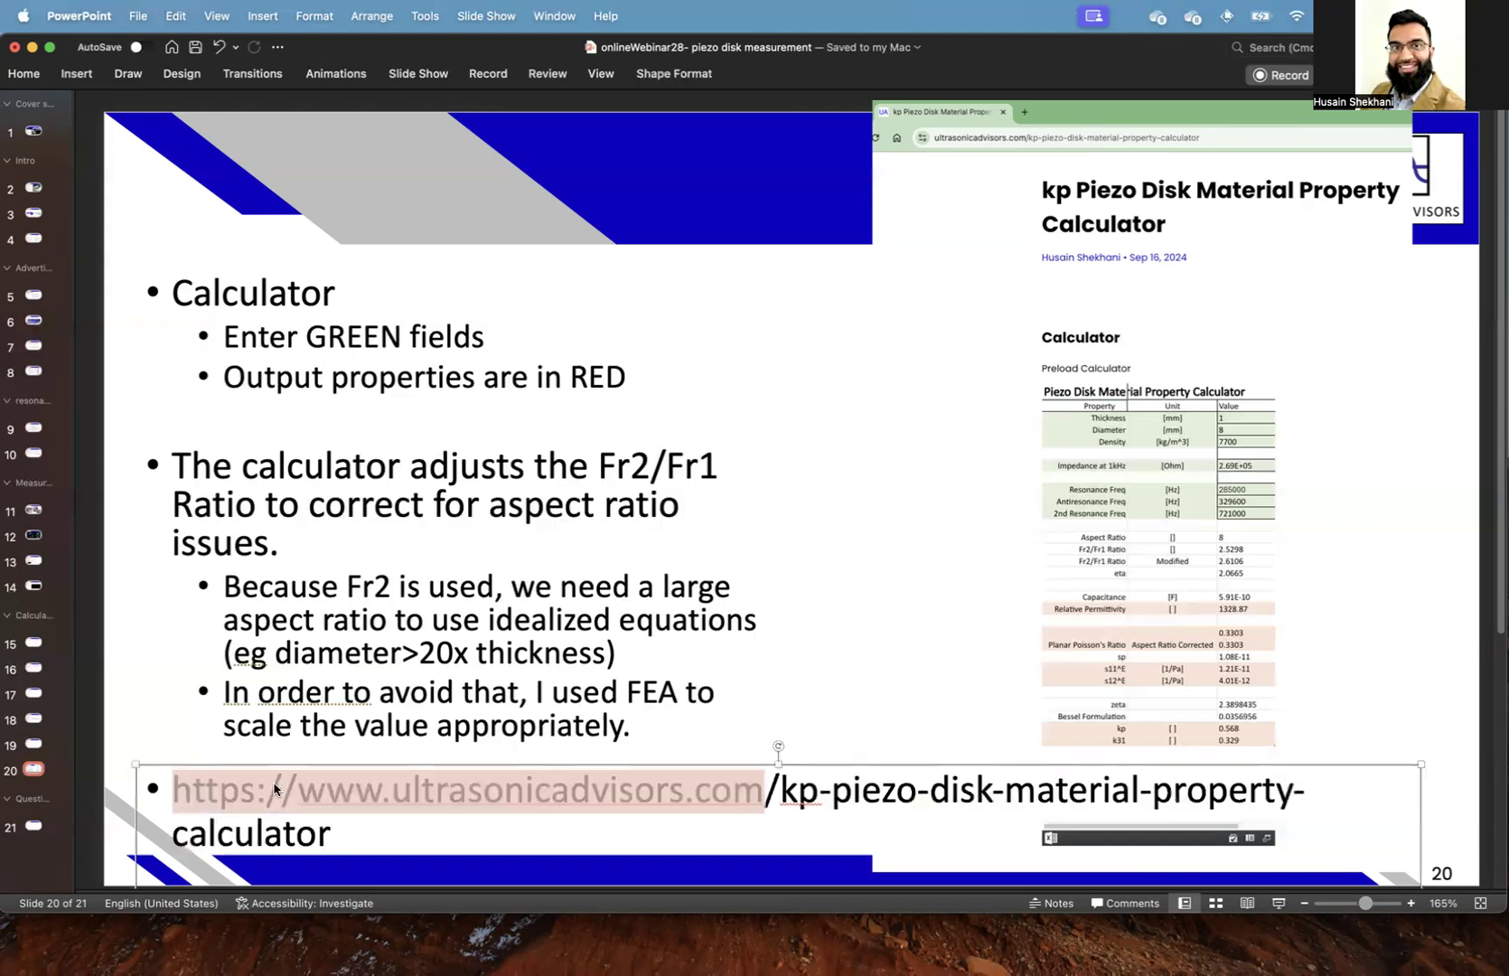
left_click(268, 792)
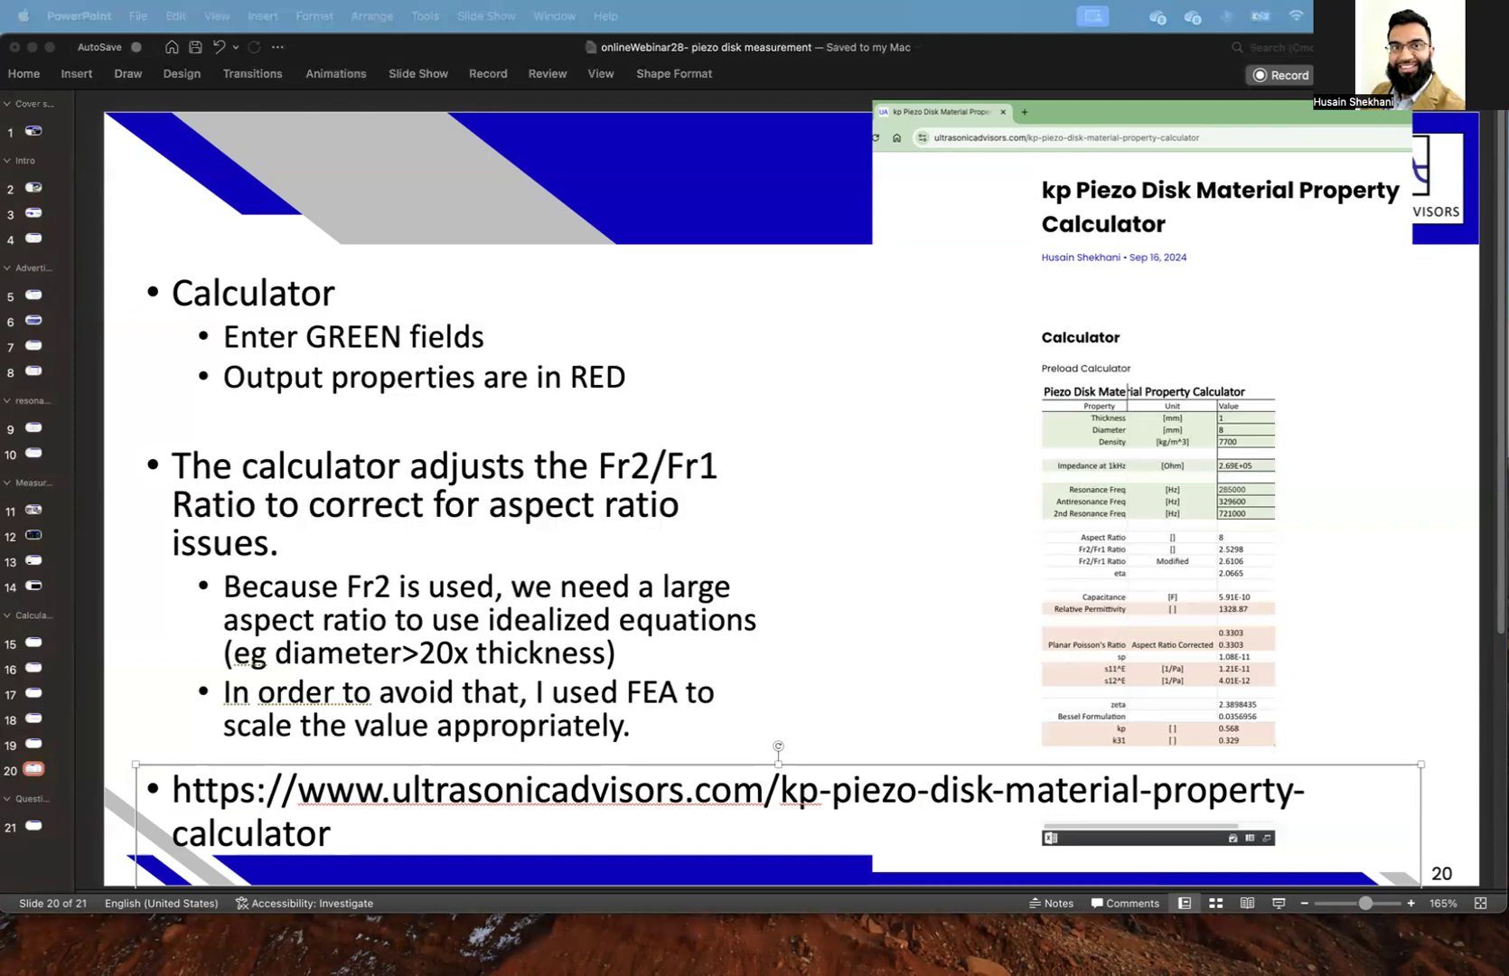
Step: Open KP Disk Piezo Material Property Calculator from the Resources page and scroll to its workbook
key("super+Tab")
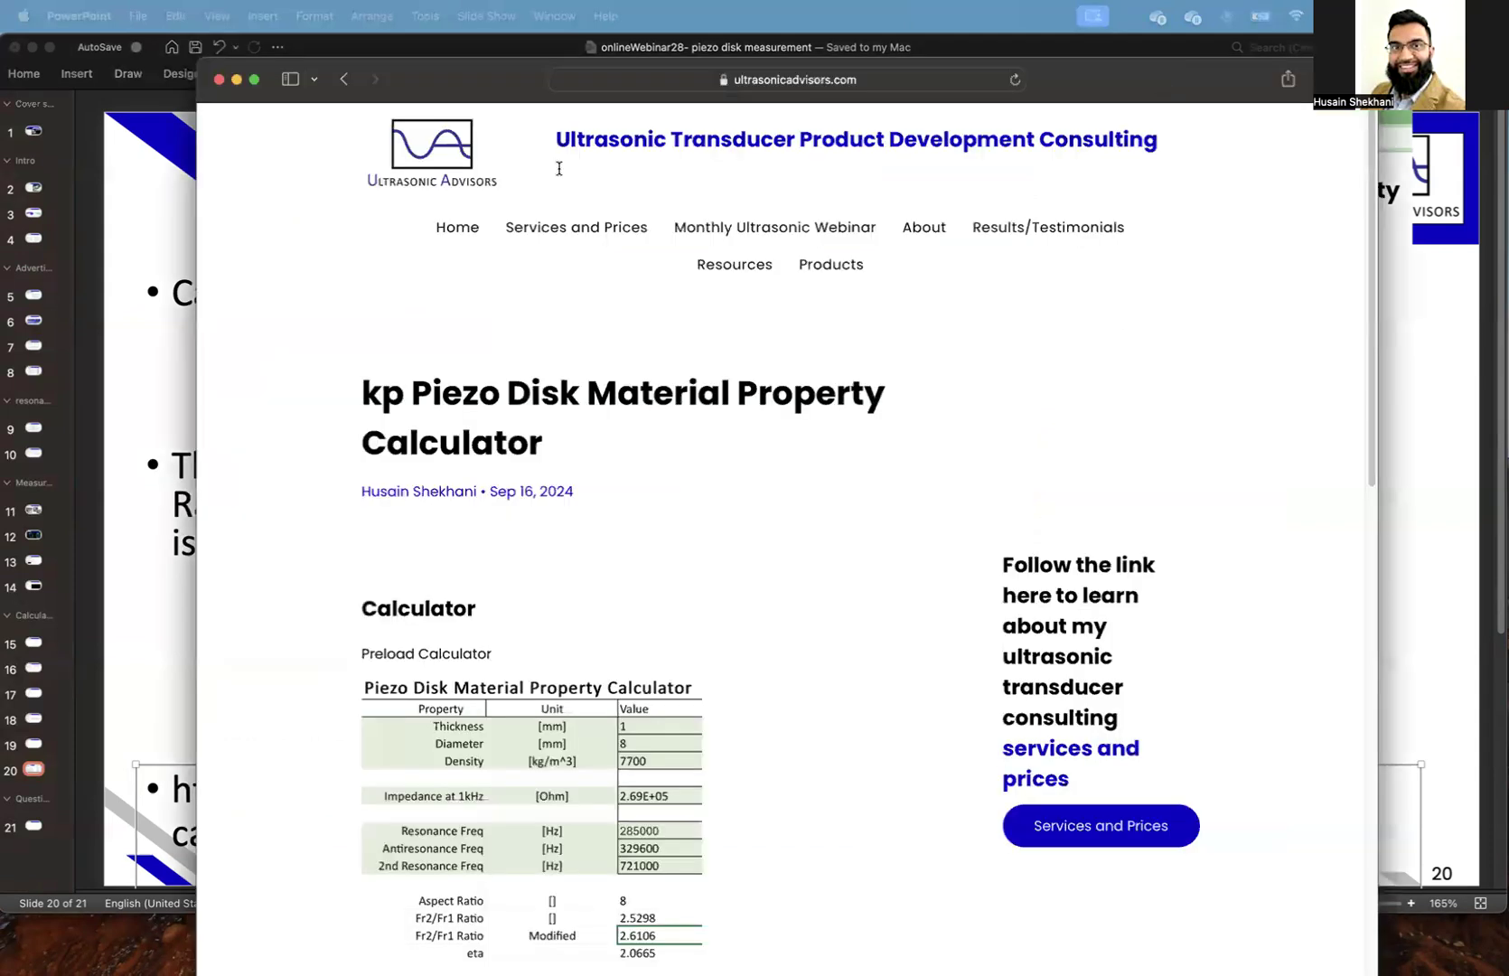
left_click(713, 276)
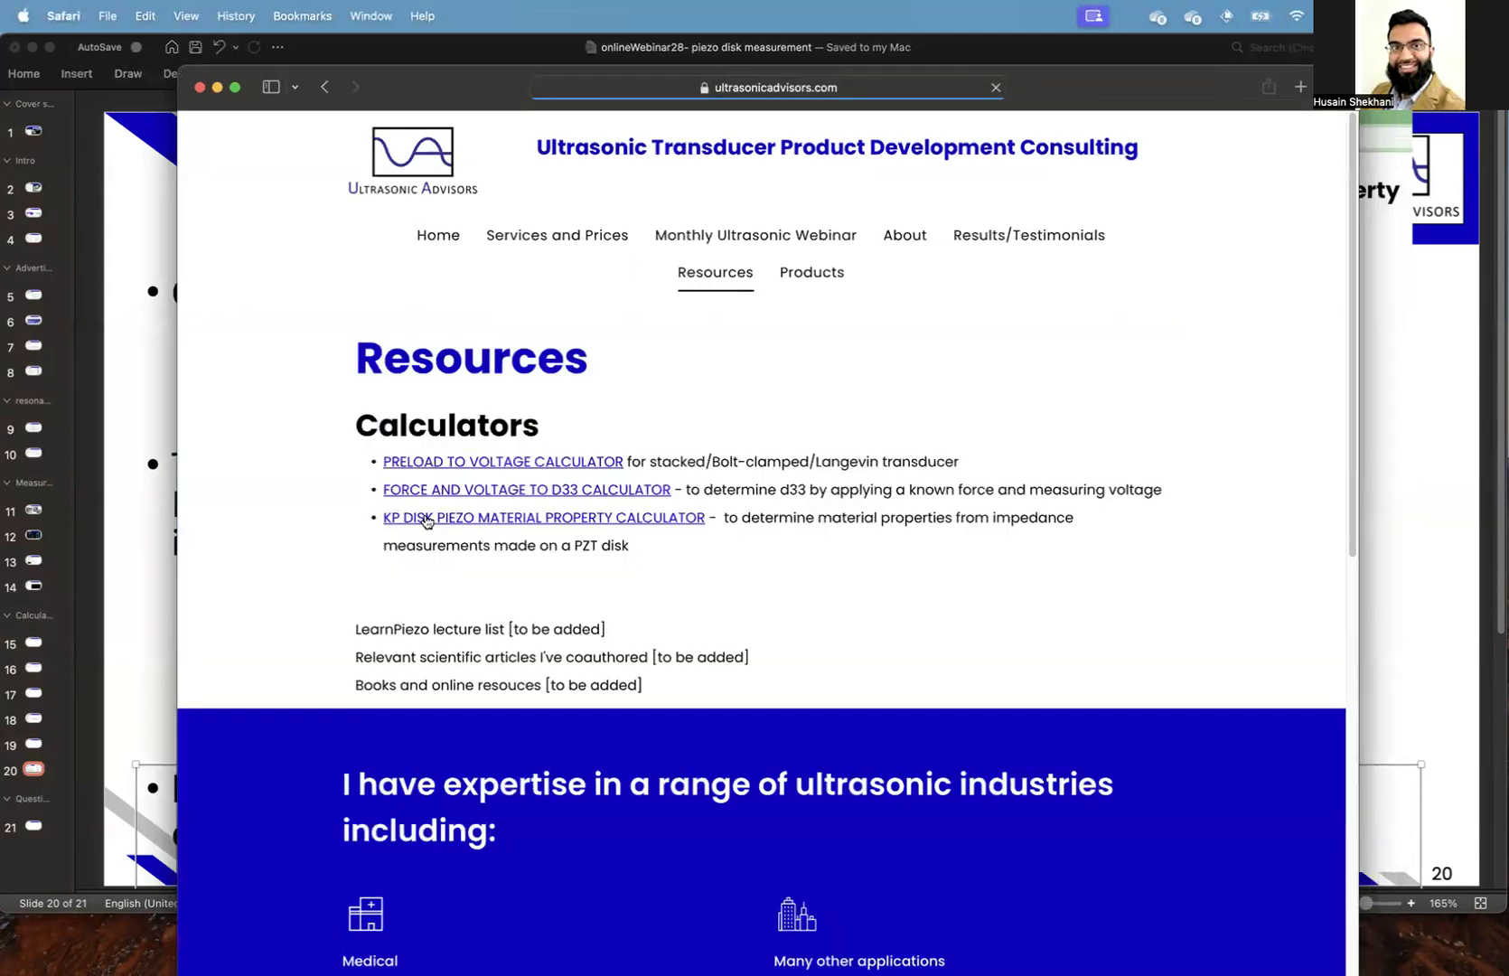
left_click(426, 521)
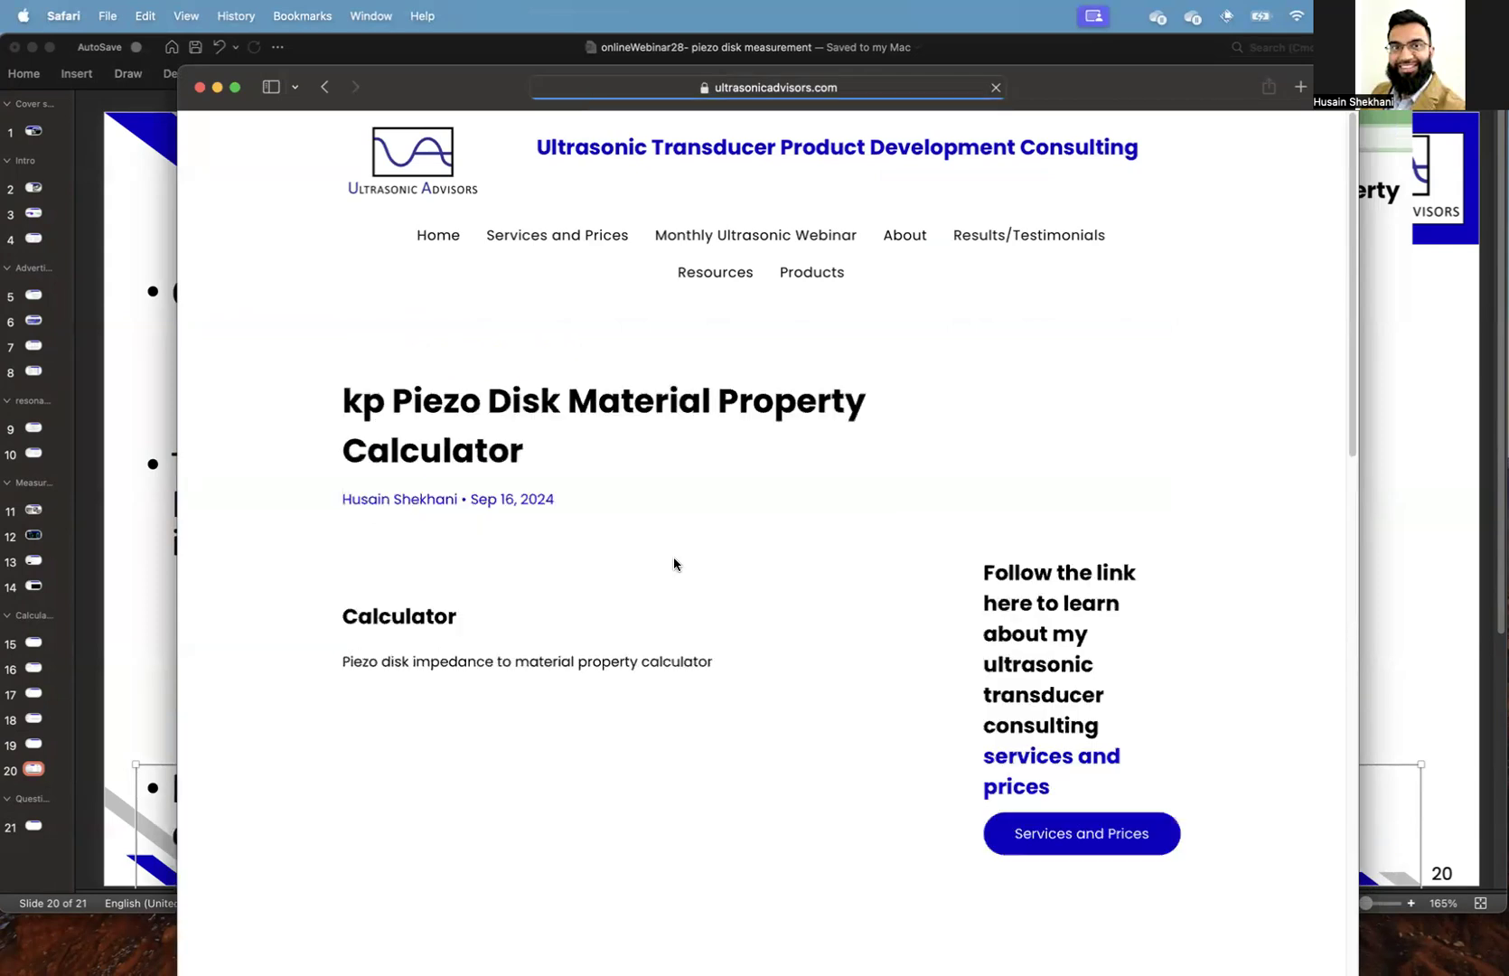
scroll(673, 565, "down", 2)
scroll(673, 561, "down", 5)
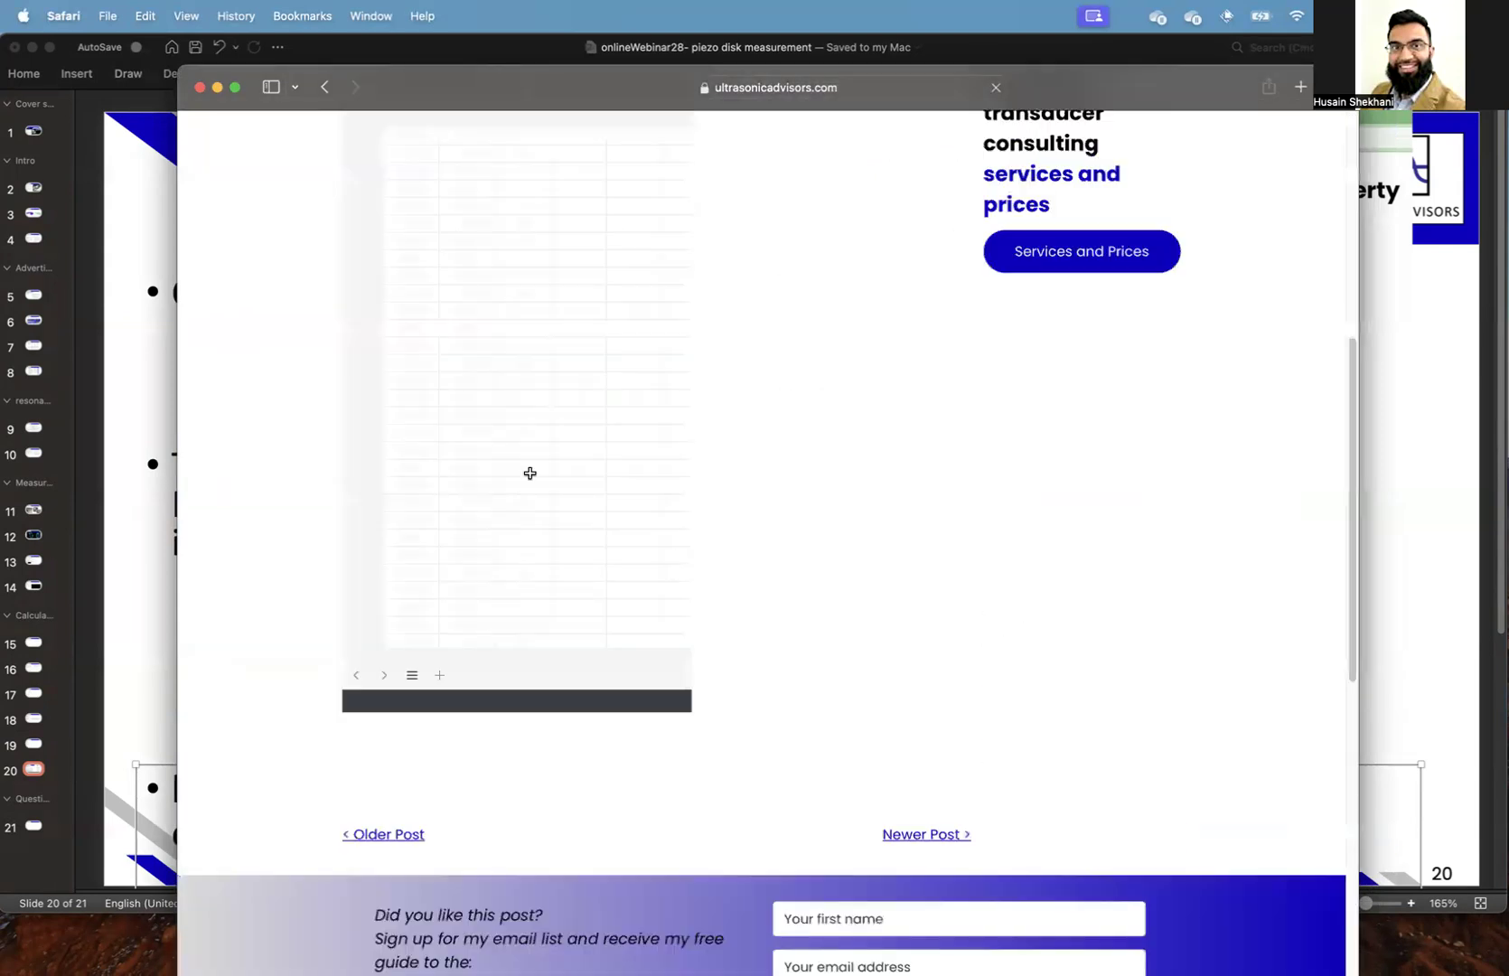
Step: Review the inputs: Impedance at 1kHz, the resonance frequencies, and 2nd Resonance Freq 721000
scroll(528, 471, "up", 2)
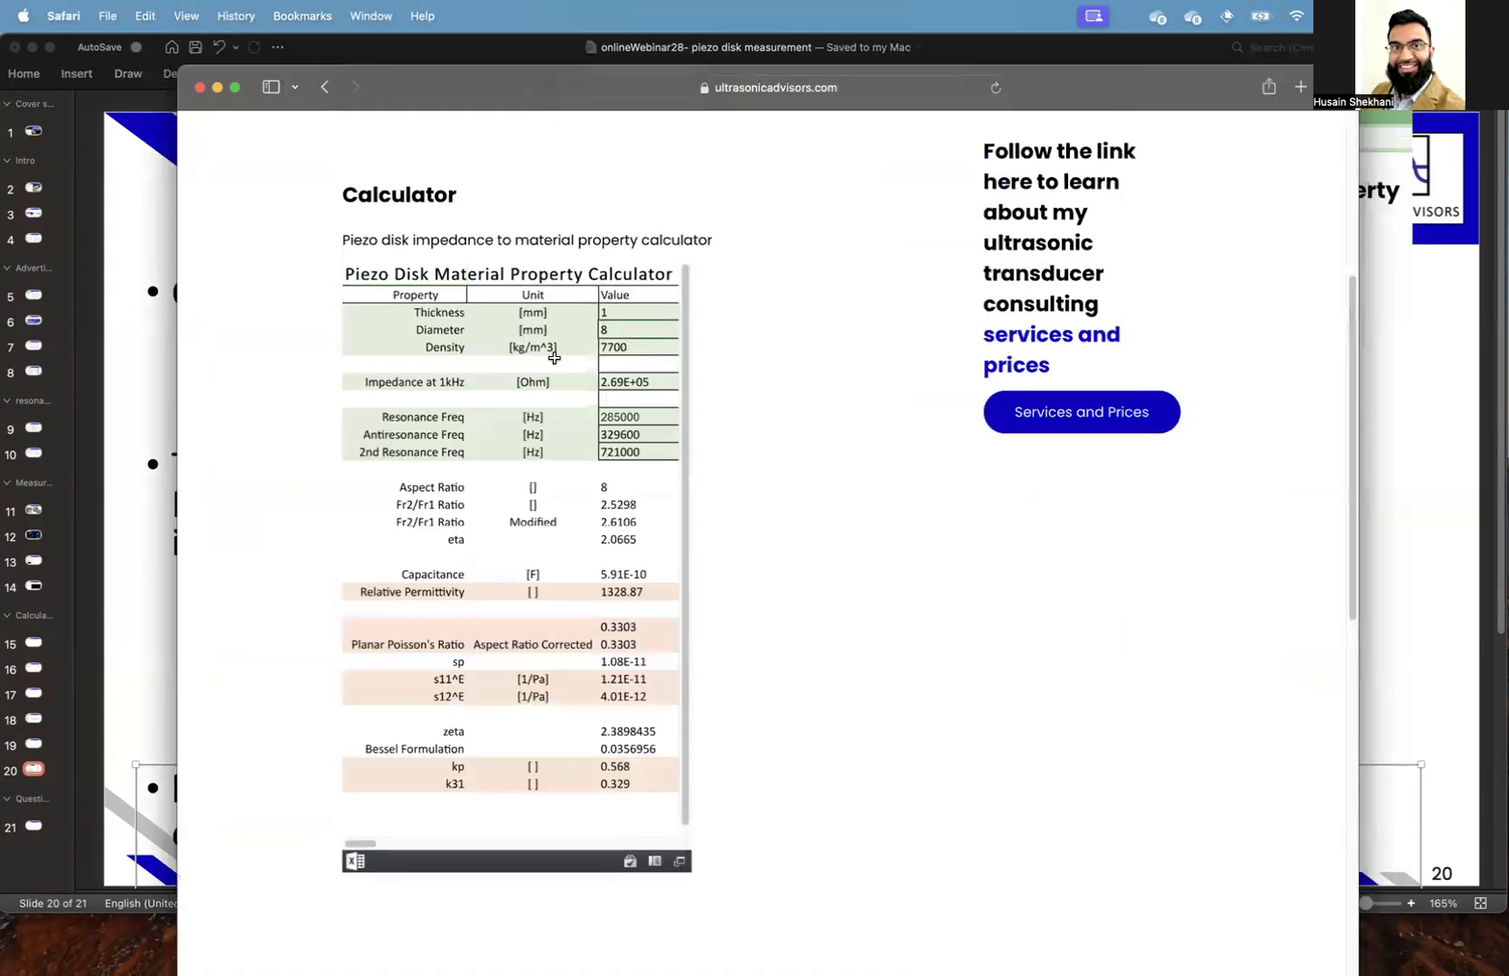
left_click(406, 384)
left_click_drag(407, 419, 637, 448)
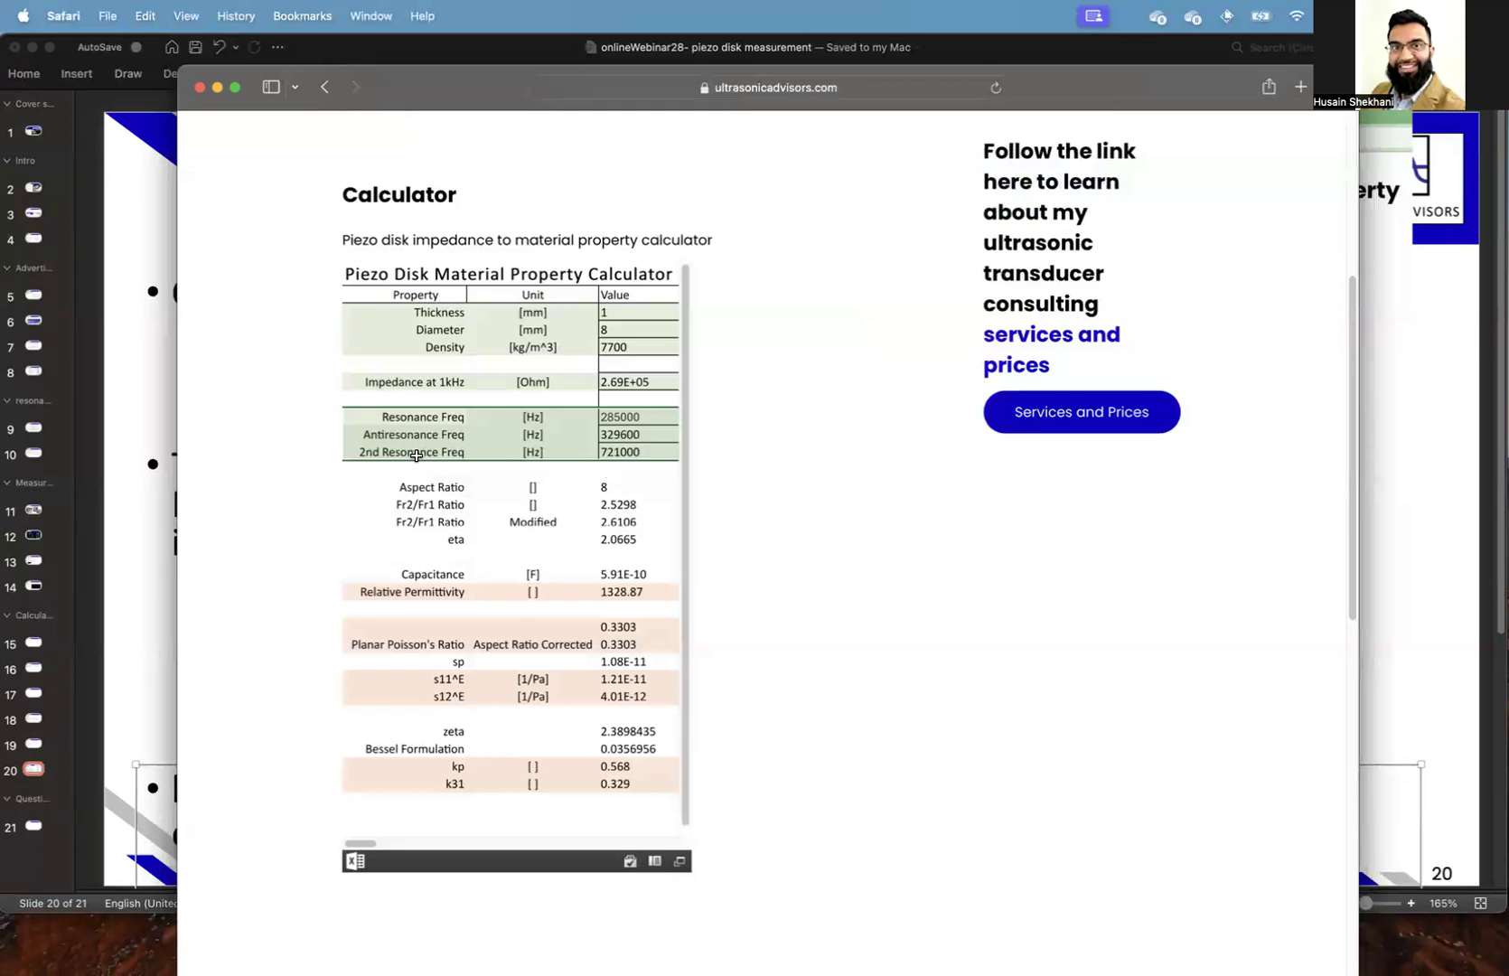
left_click(648, 450)
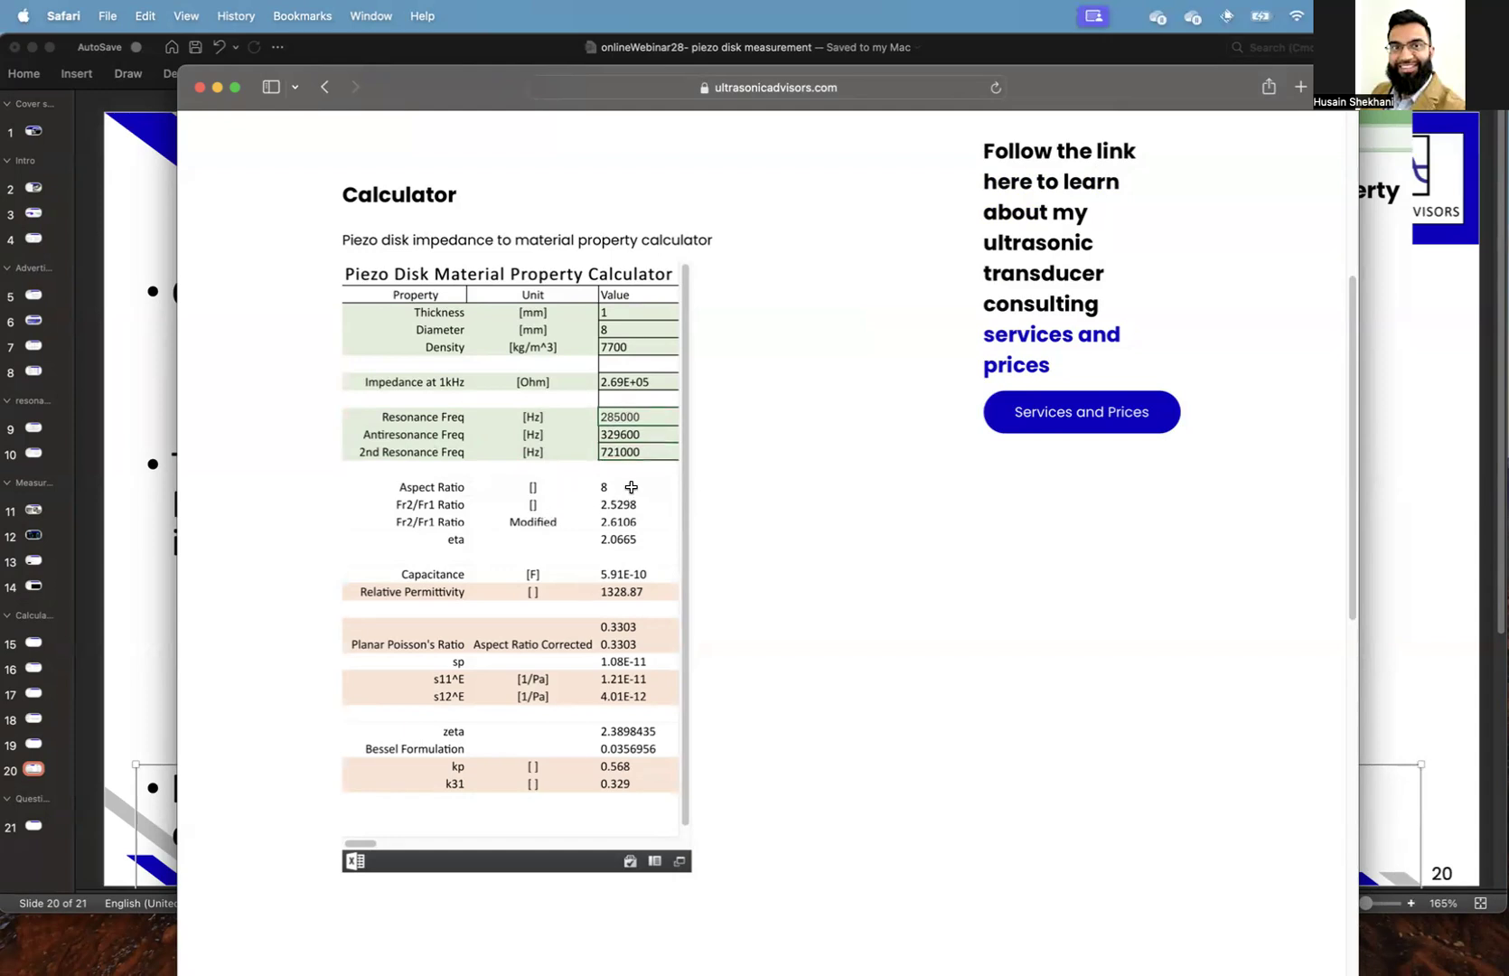
Step: Review the outputs: permittivity 1328.87, Poisson's ratio, s11^E, s12^E, kp 0.568, k31 0.329
left_click(621, 592)
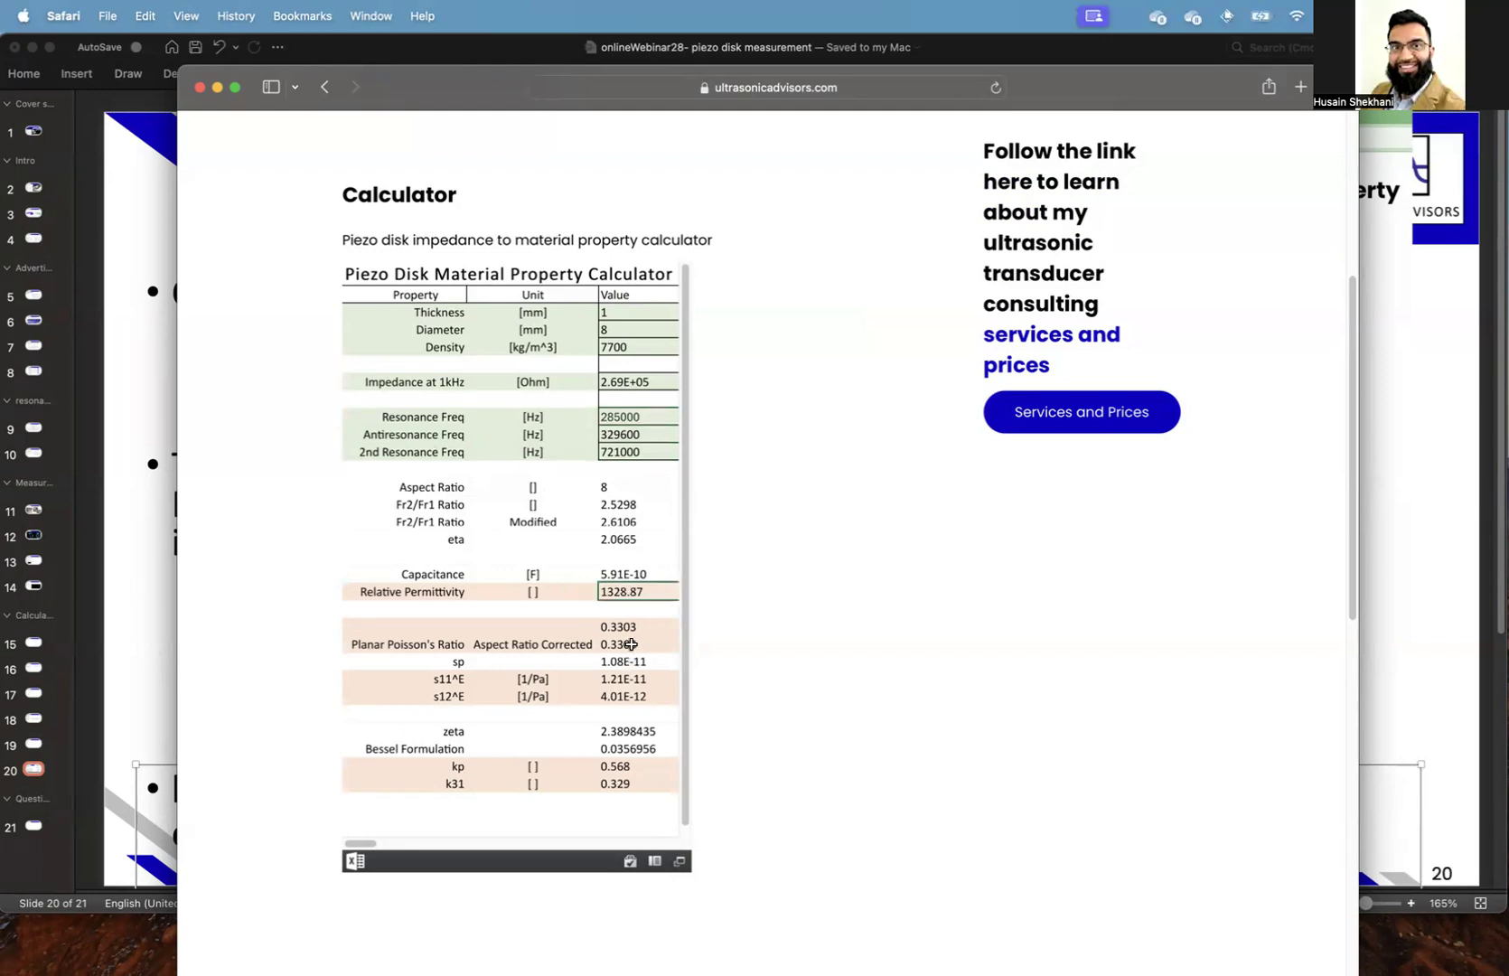
left_click(629, 644)
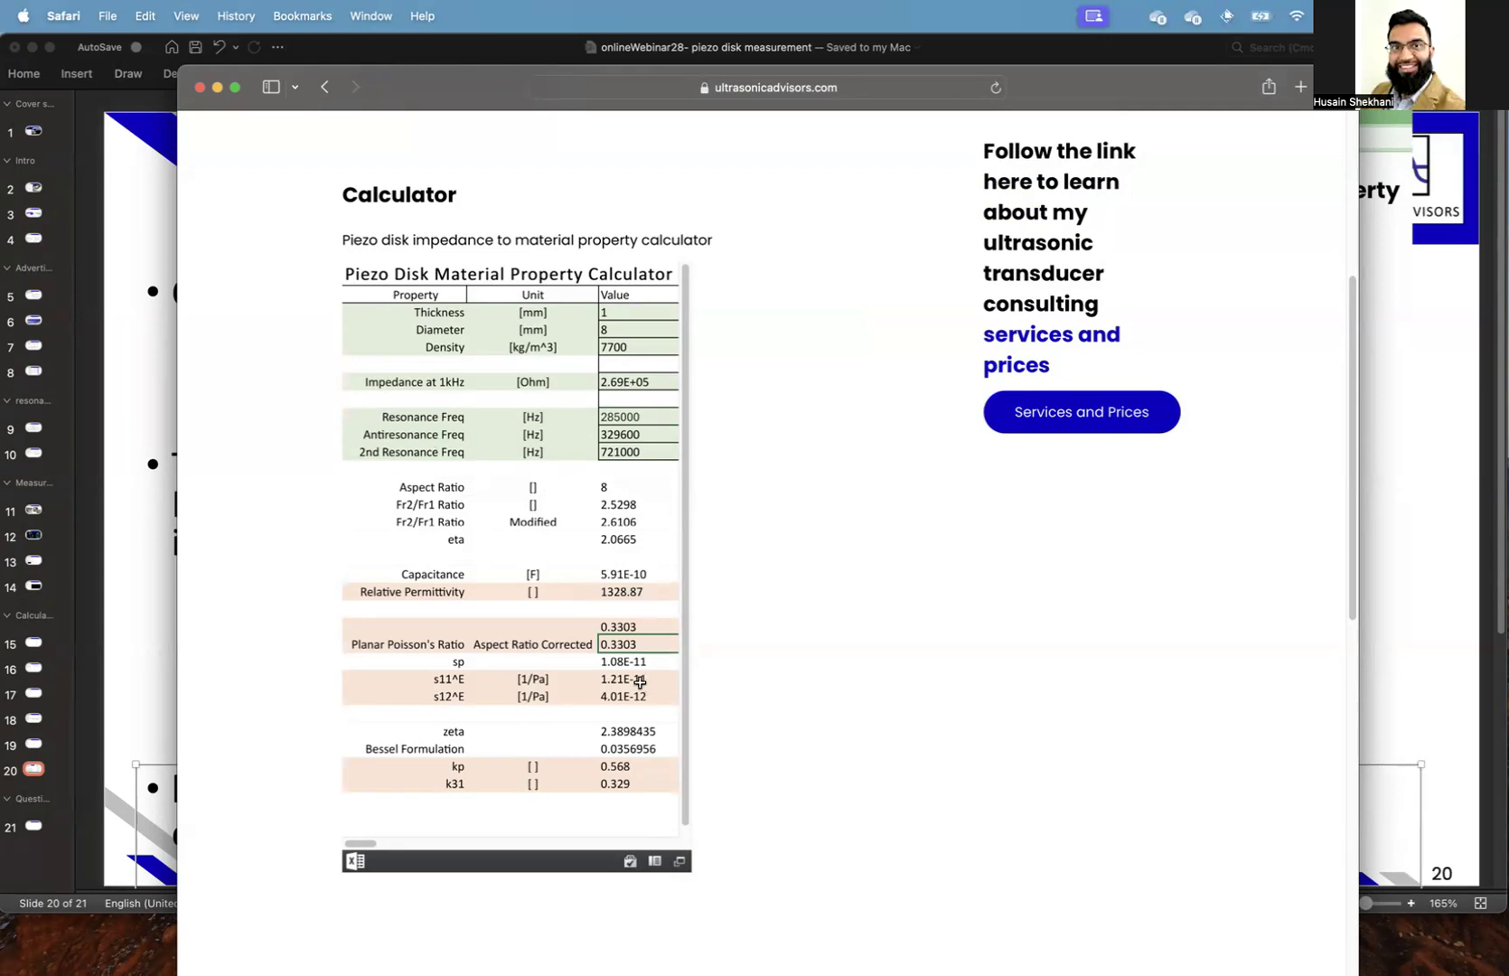
left_click(643, 680)
left_click(645, 693)
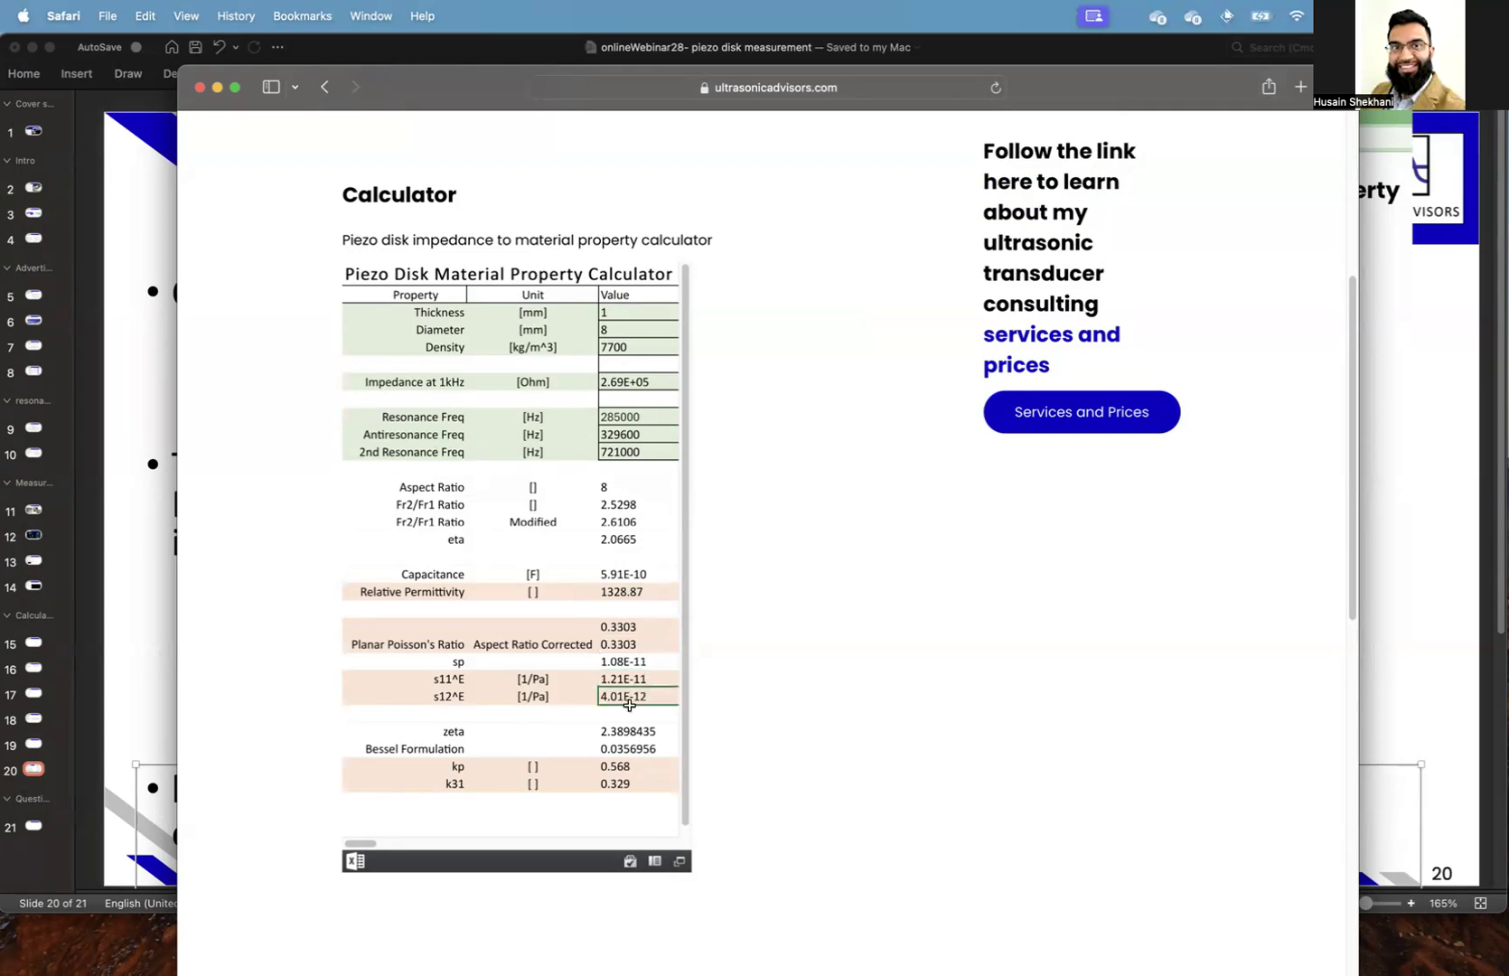
left_click(608, 765)
left_click(585, 783)
Step: Point out the Modified Fr2/Fr1 Ratio of 2.6106
scroll(587, 789, "down", 3)
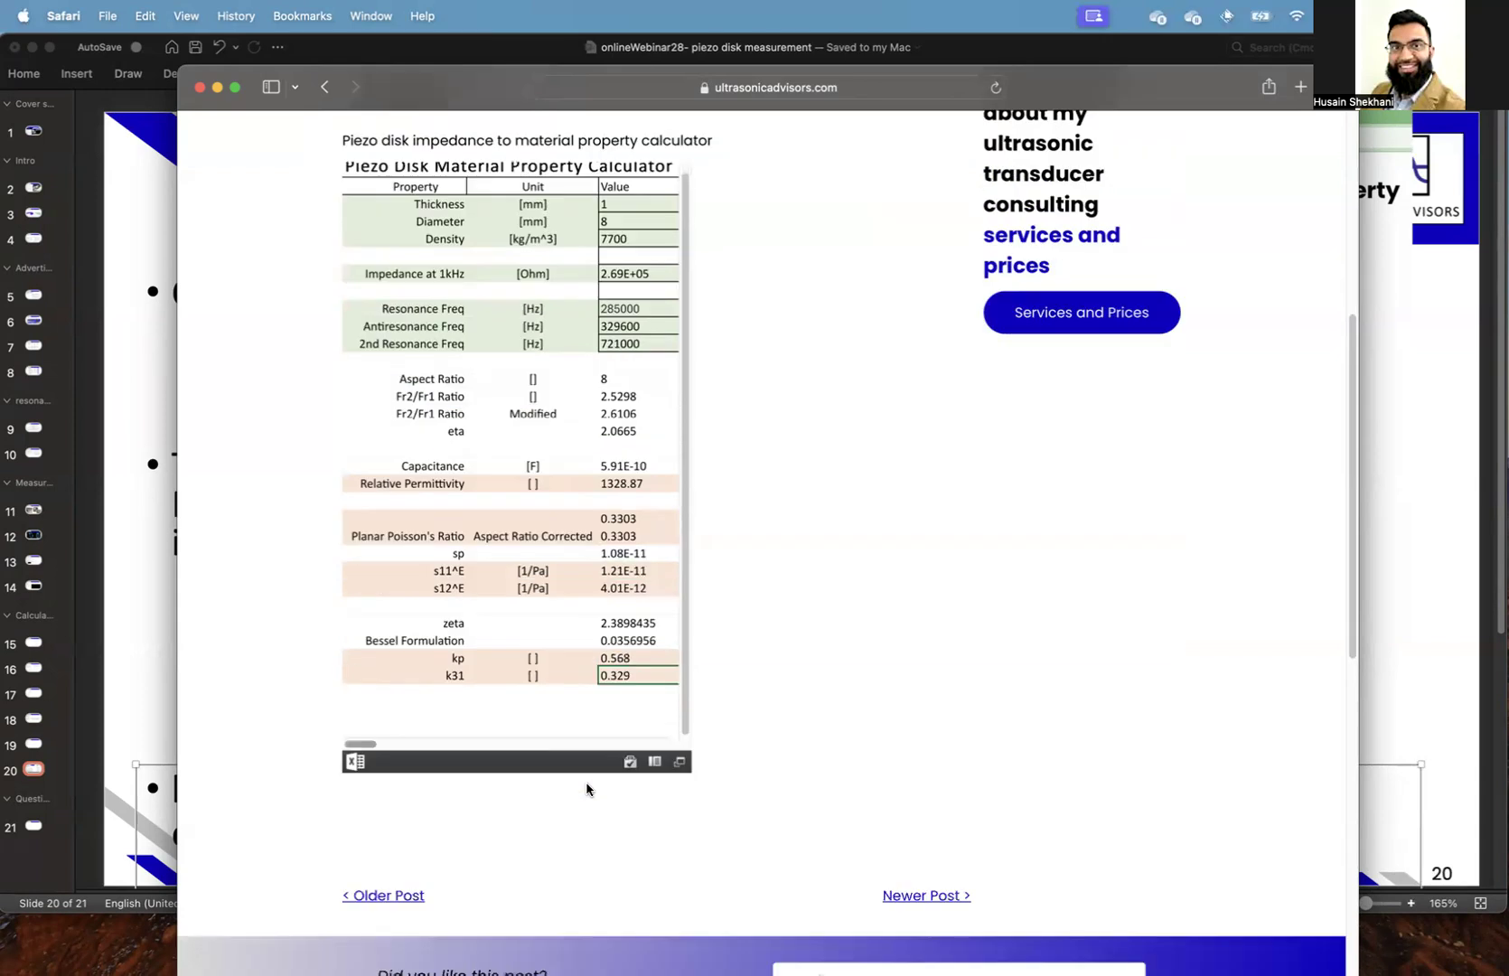
scroll(586, 789, "up", 2)
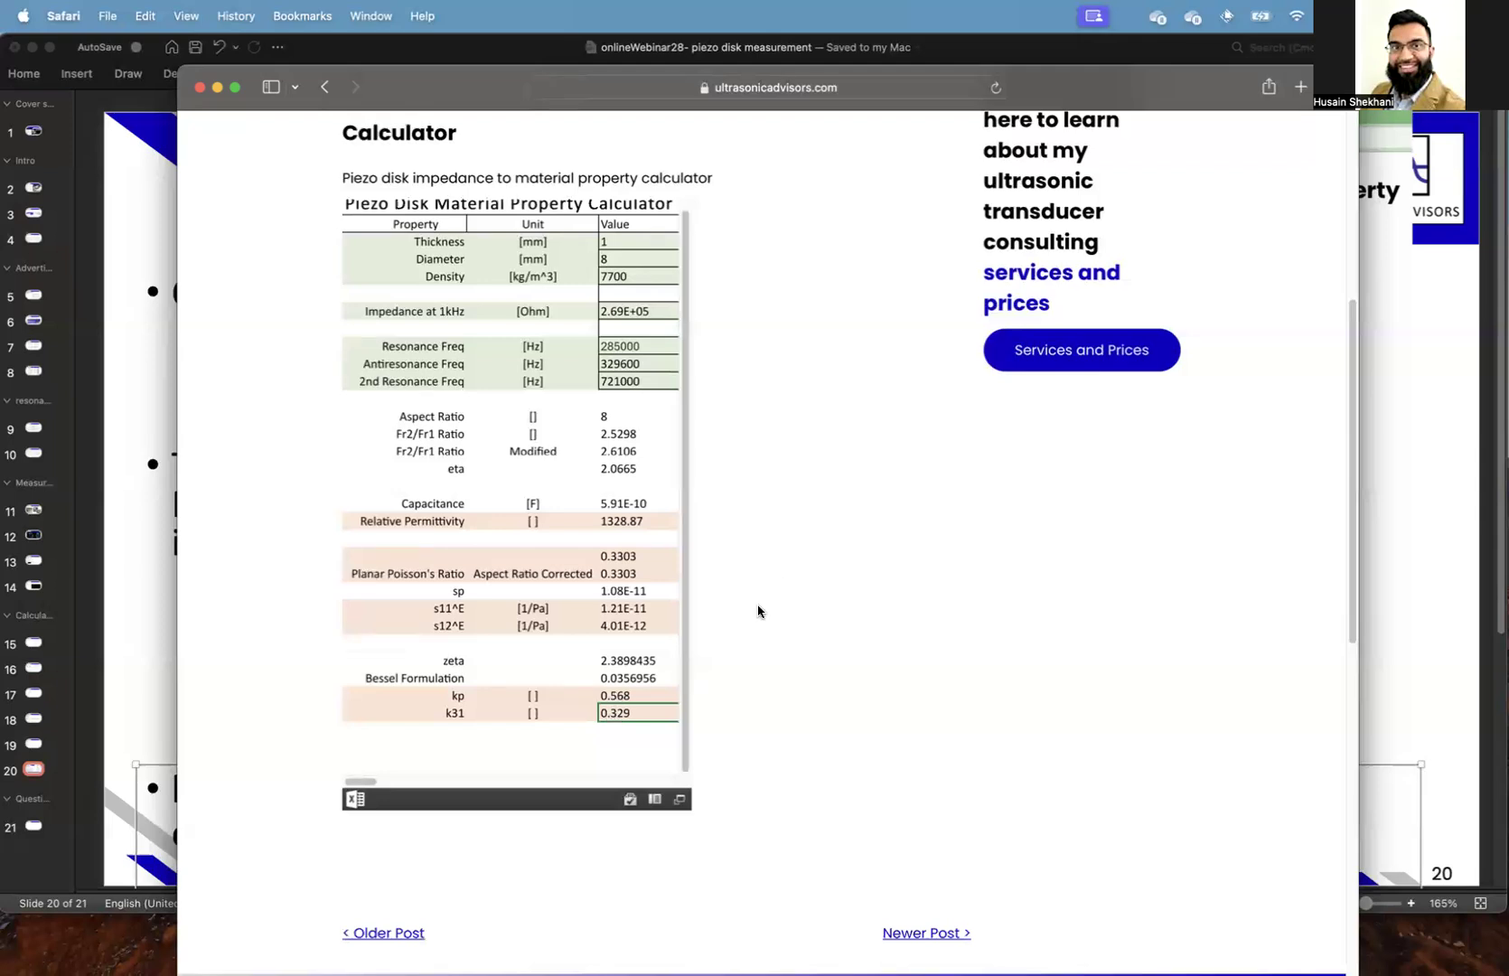
scroll(758, 611, "up", 3)
scroll(699, 502, "down", 1)
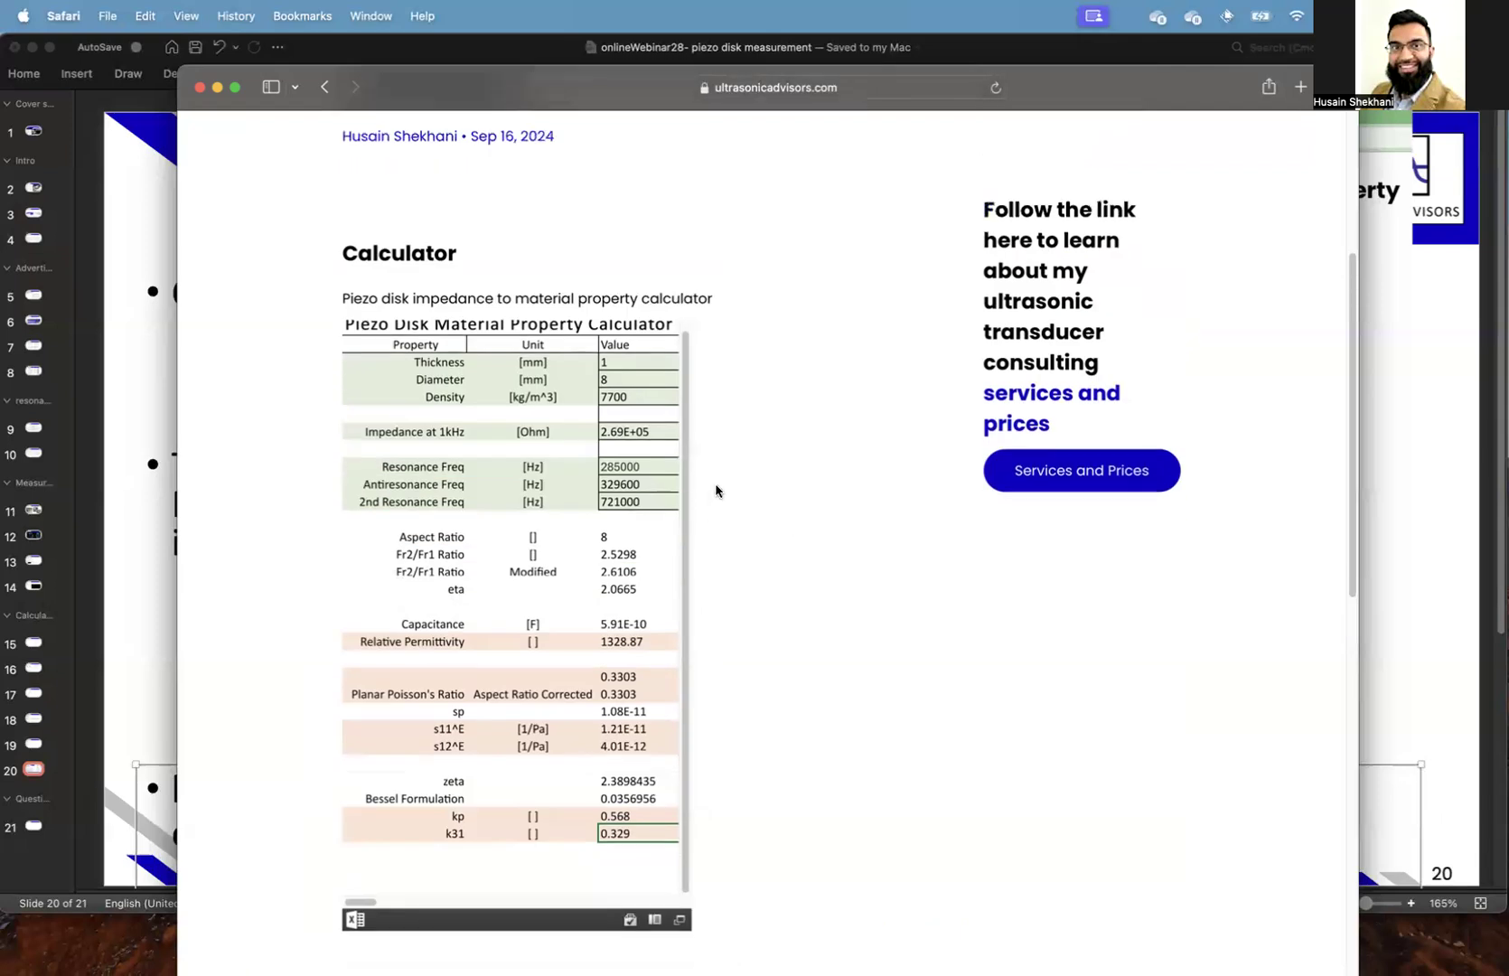
scroll(716, 490, "down", 2)
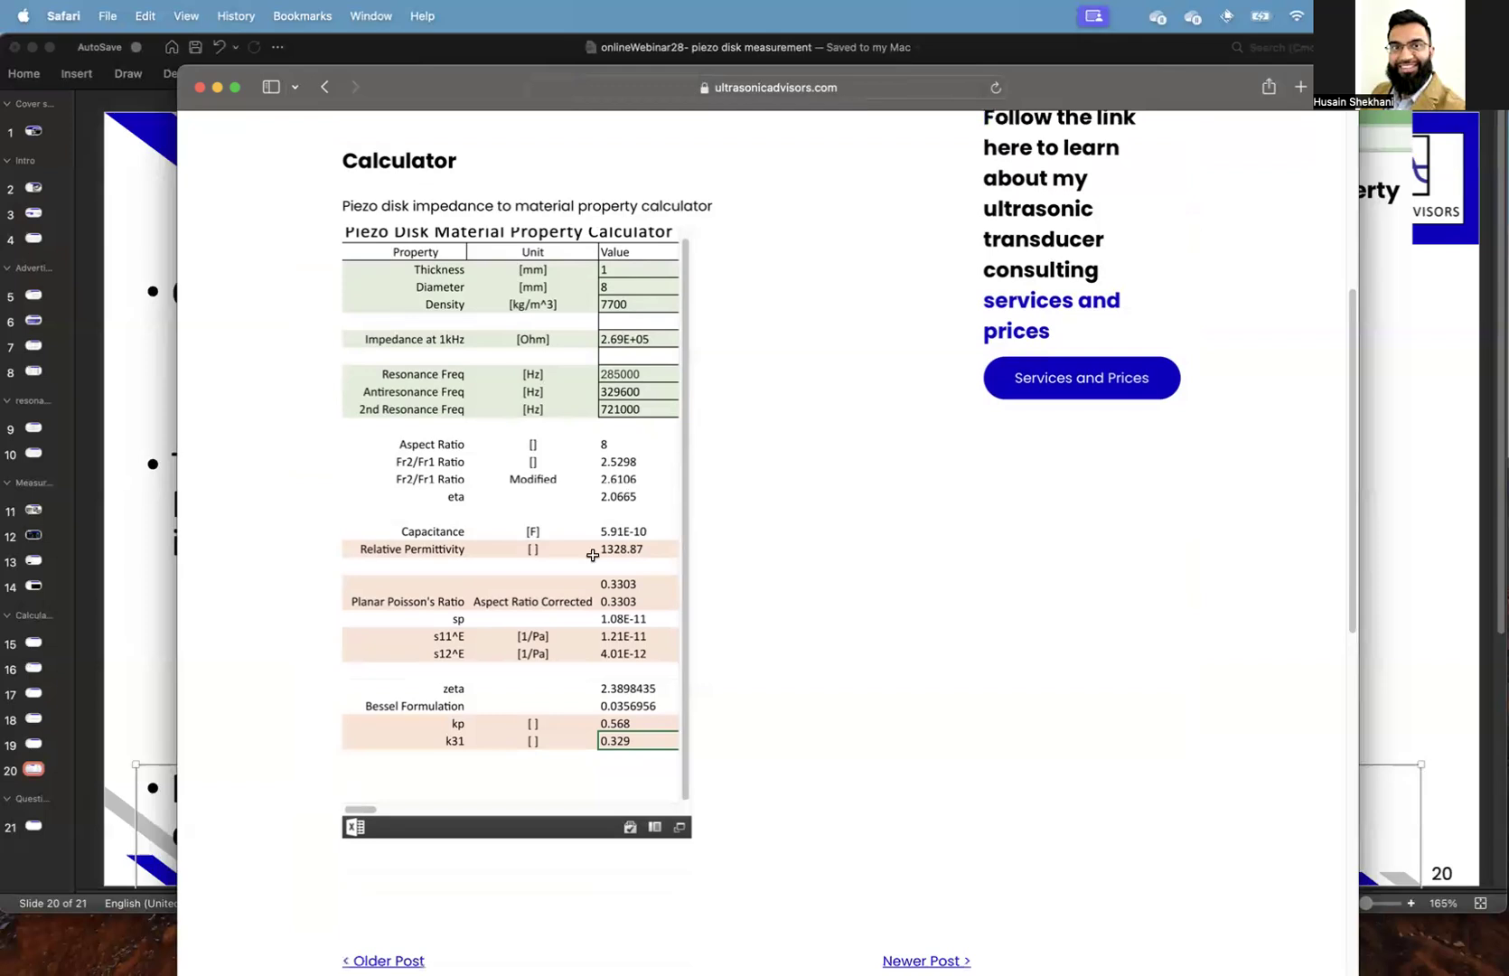
left_click(519, 483)
left_click(633, 486)
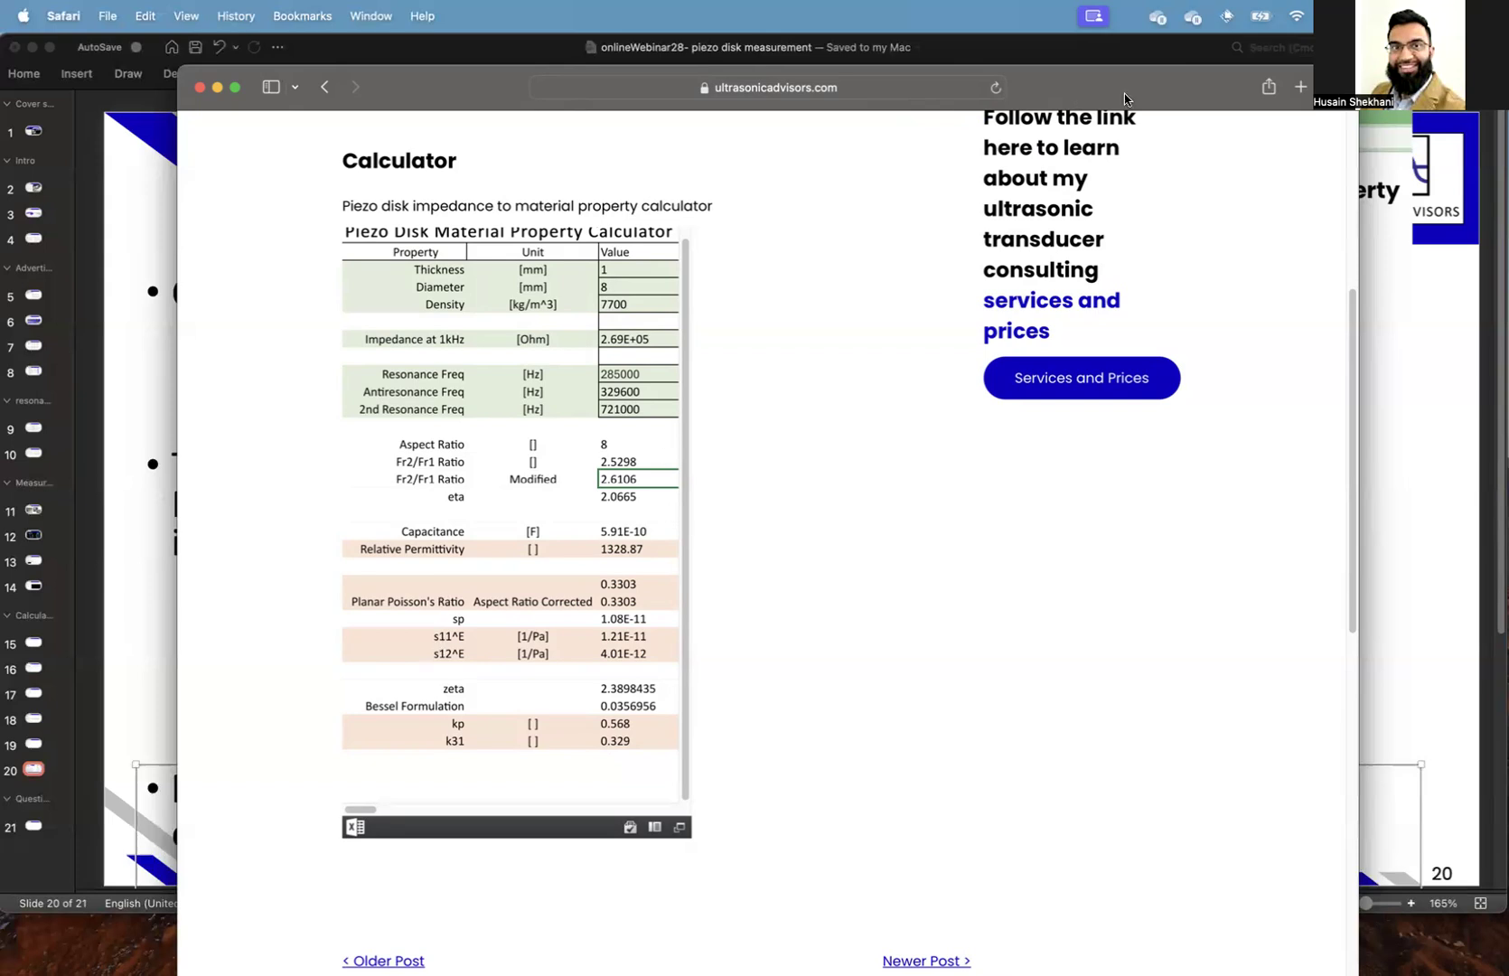
Step: Bring PowerPoint forward, then switch to the webinar28_disk_simulation.mph model in COMSOL
left_click(1364, 108)
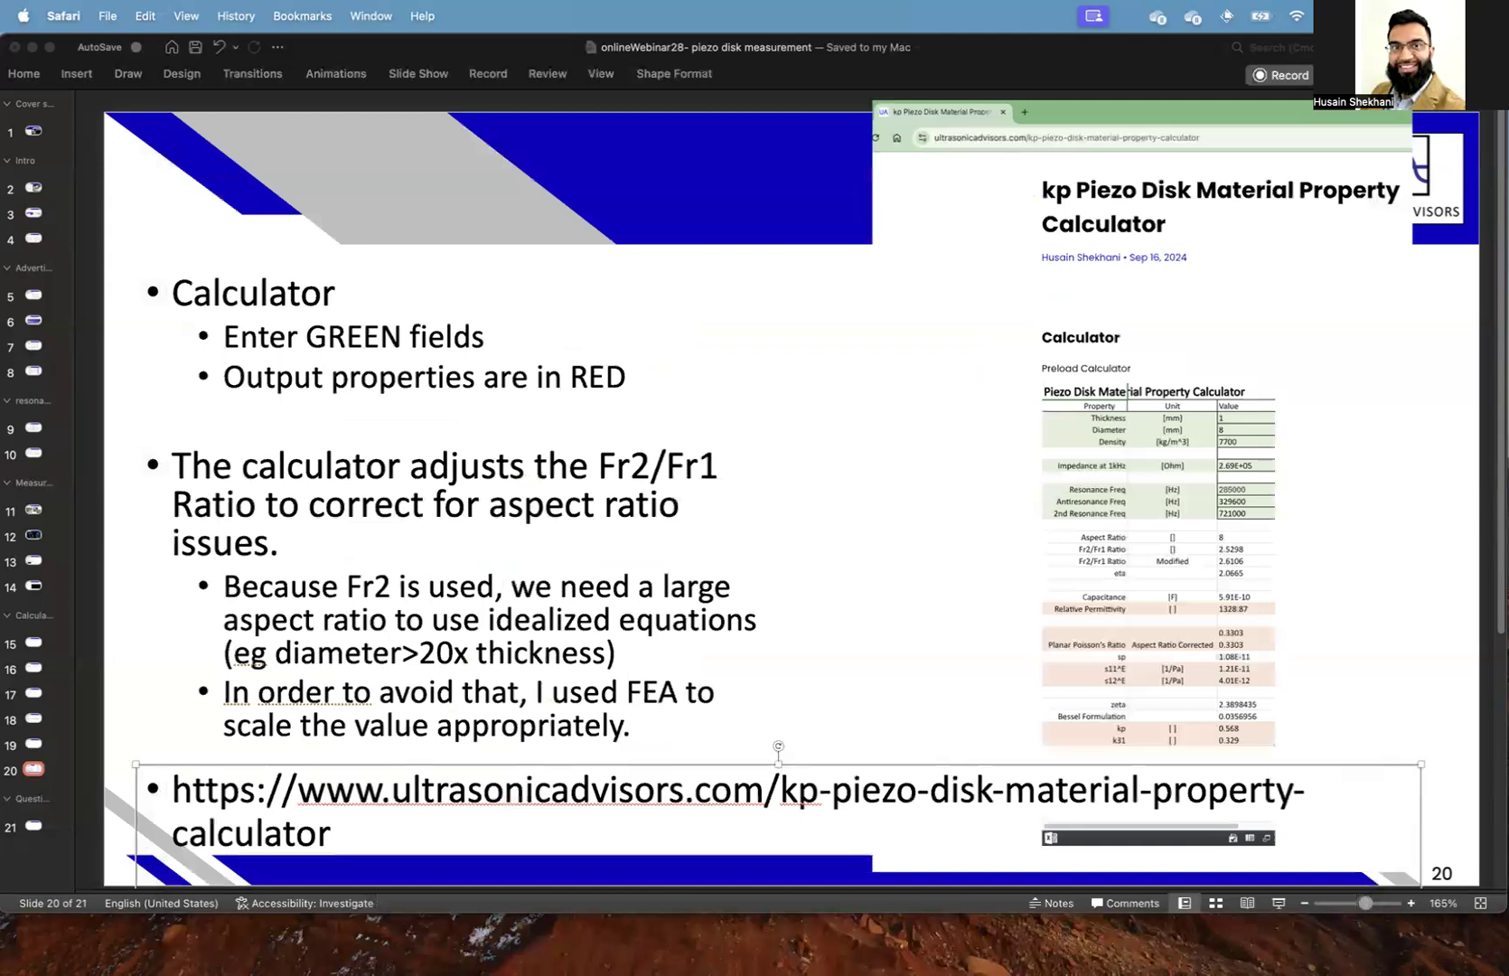
key("super+Tab")
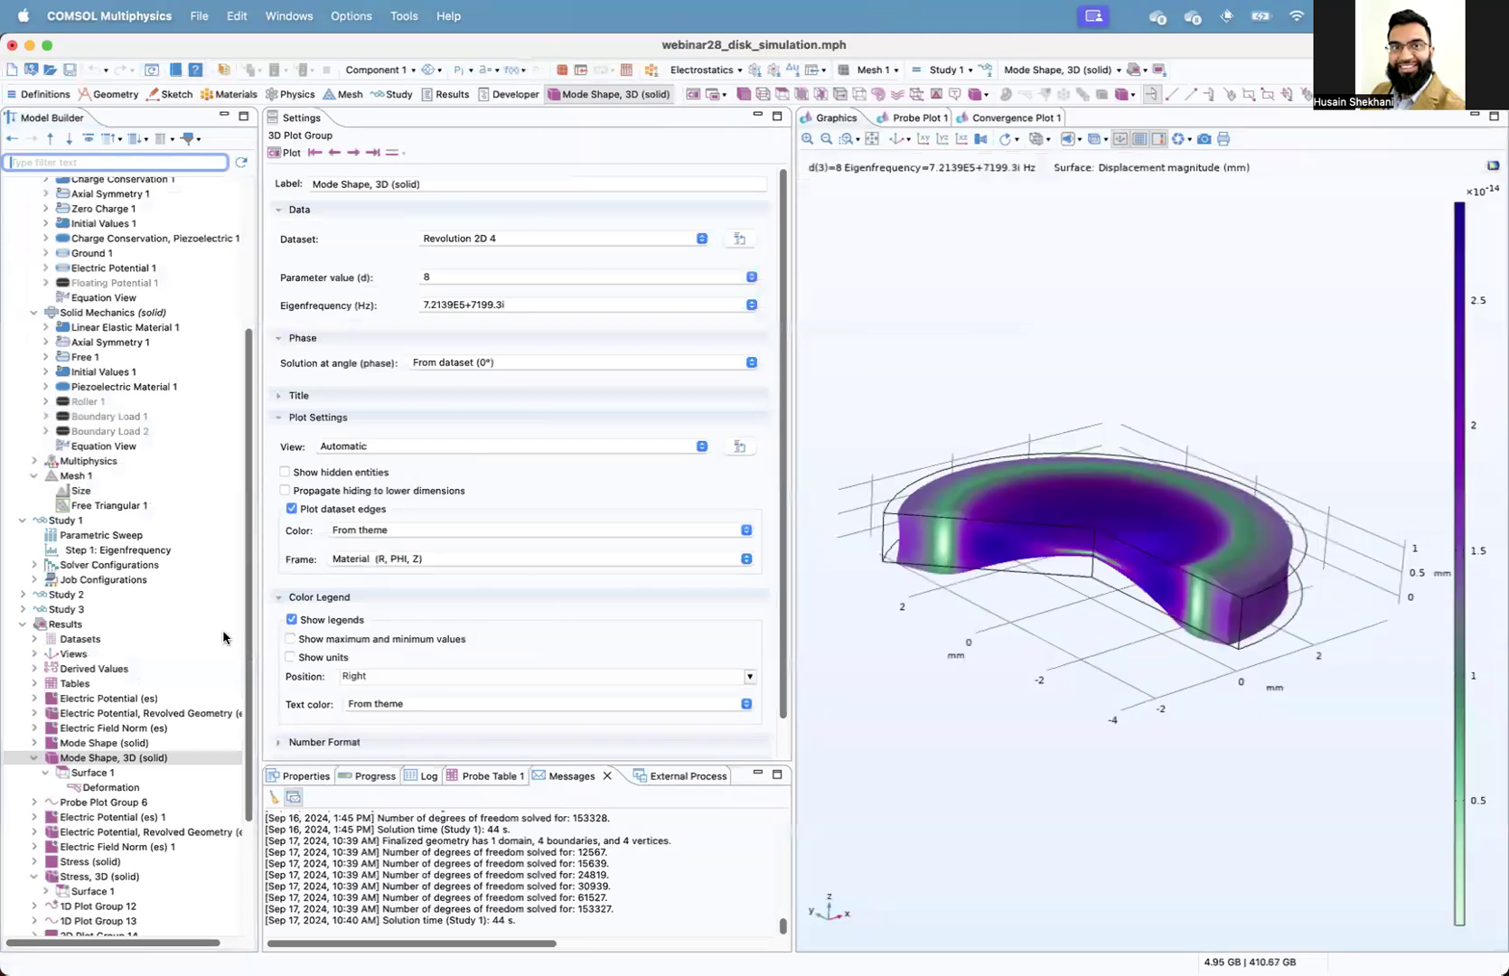
Step: Change the Deformation components to u, v, w and open Mode Shape's eigenfrequency list
left_click(109, 787)
left_click(286, 280)
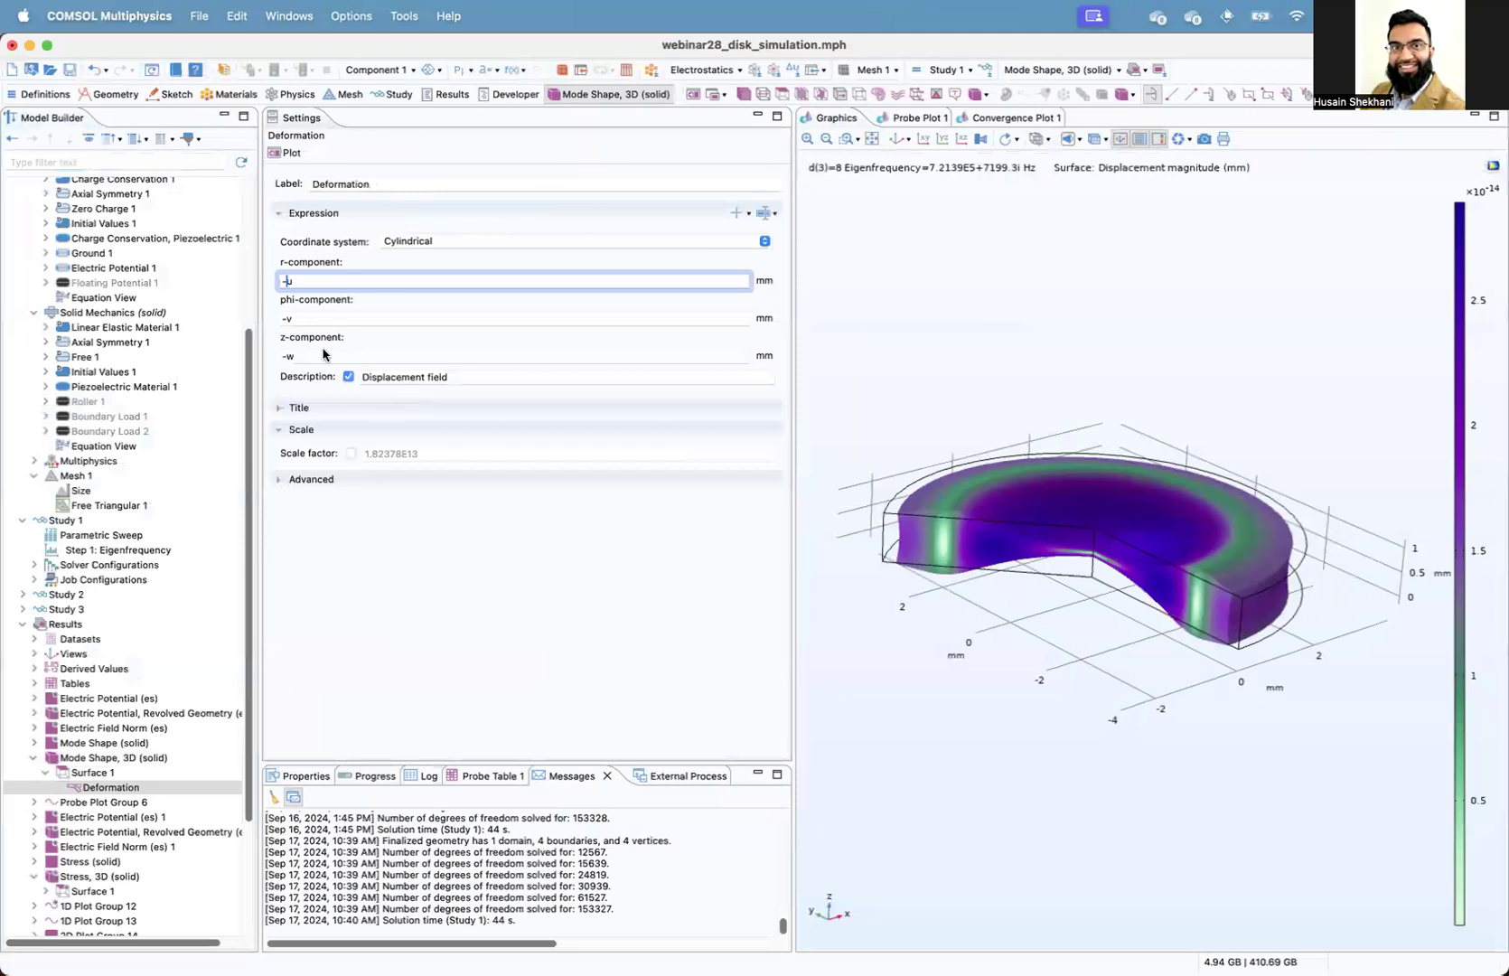
key("Tab")
type("v")
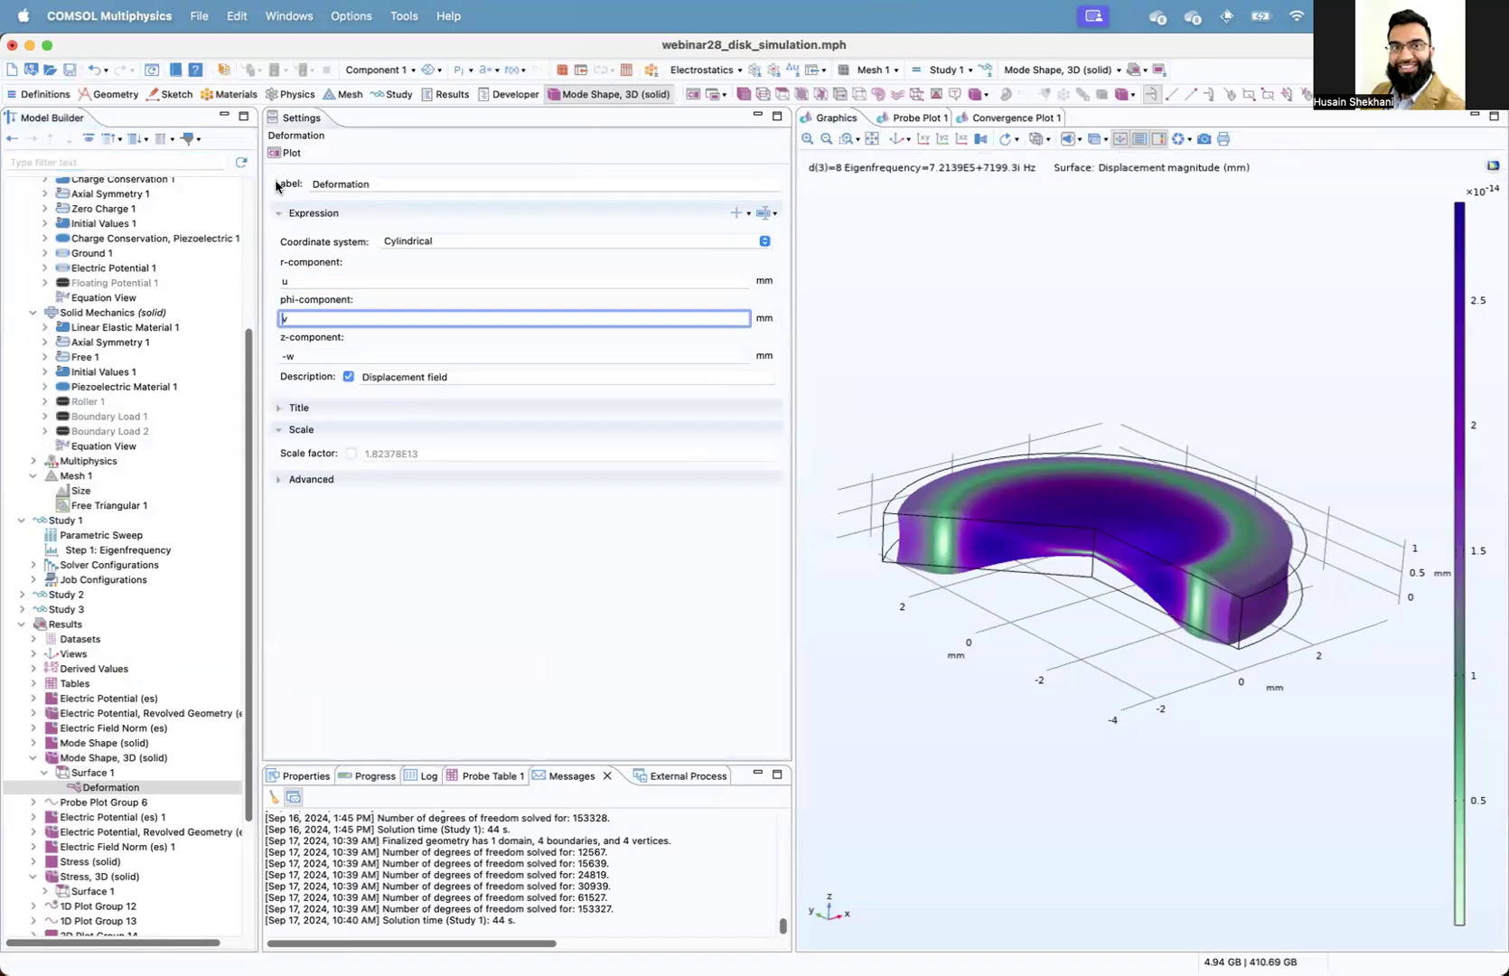
key("Tab")
type("w")
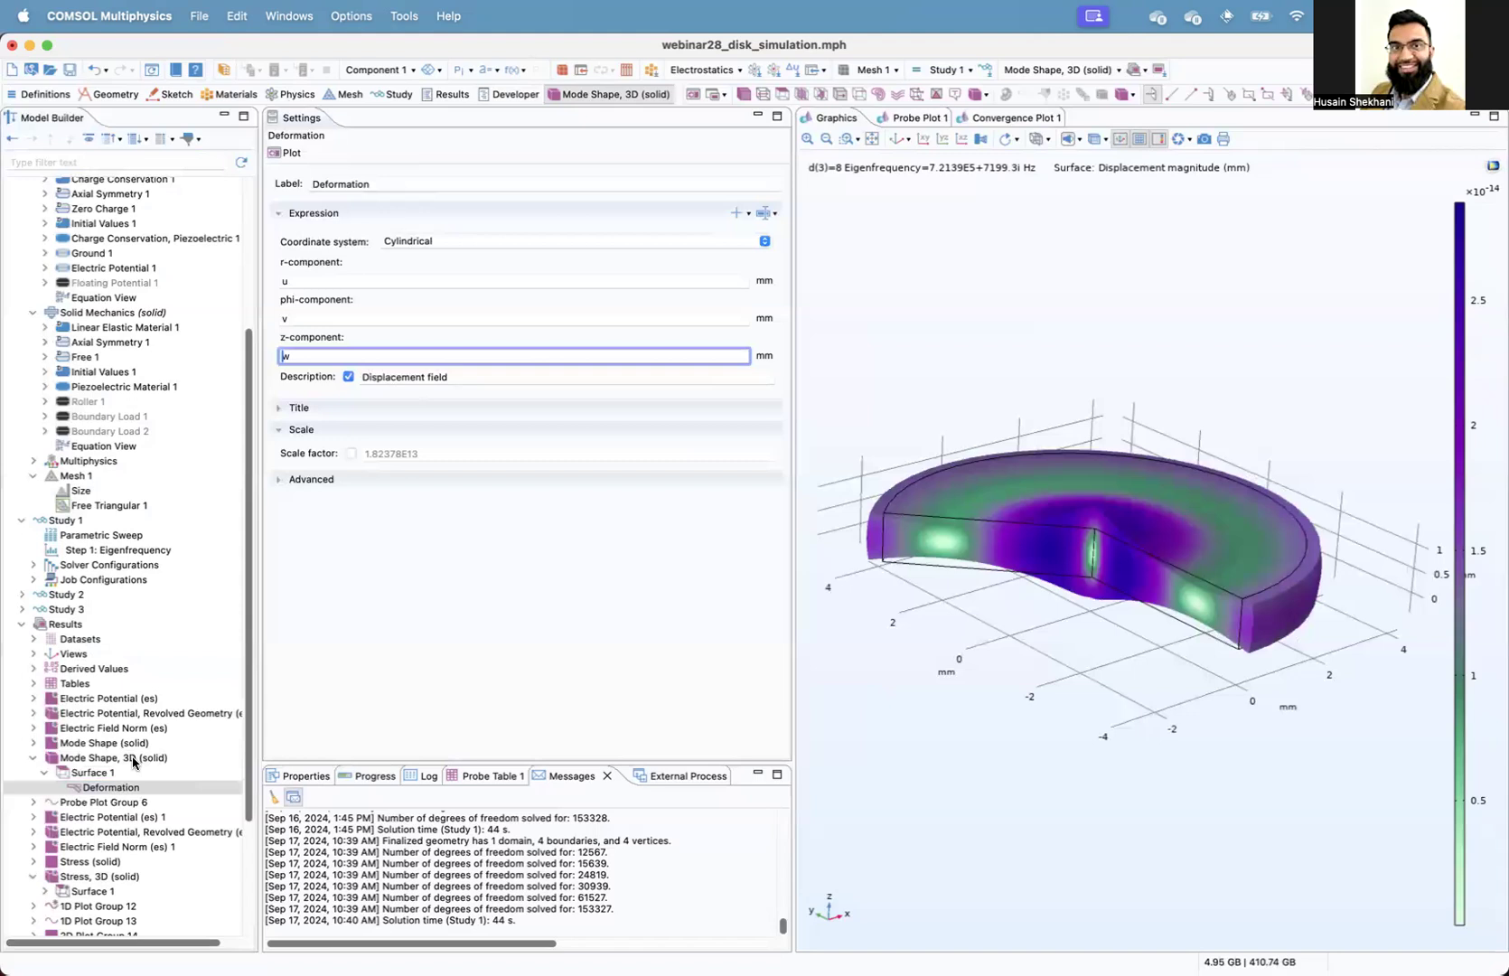
left_click(134, 759)
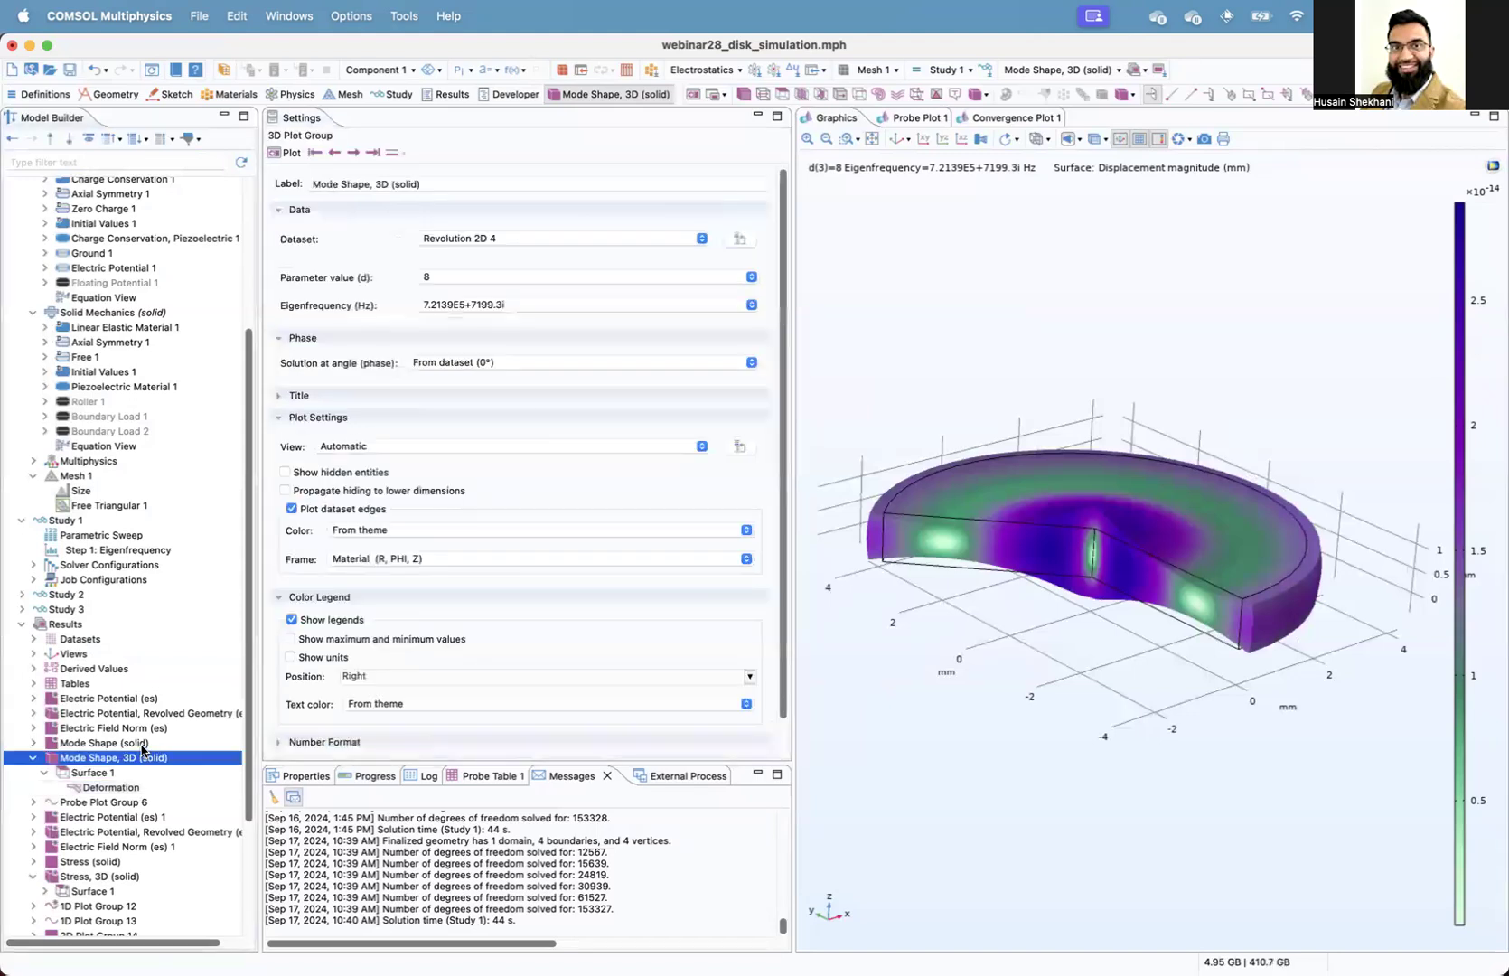
left_click(471, 301)
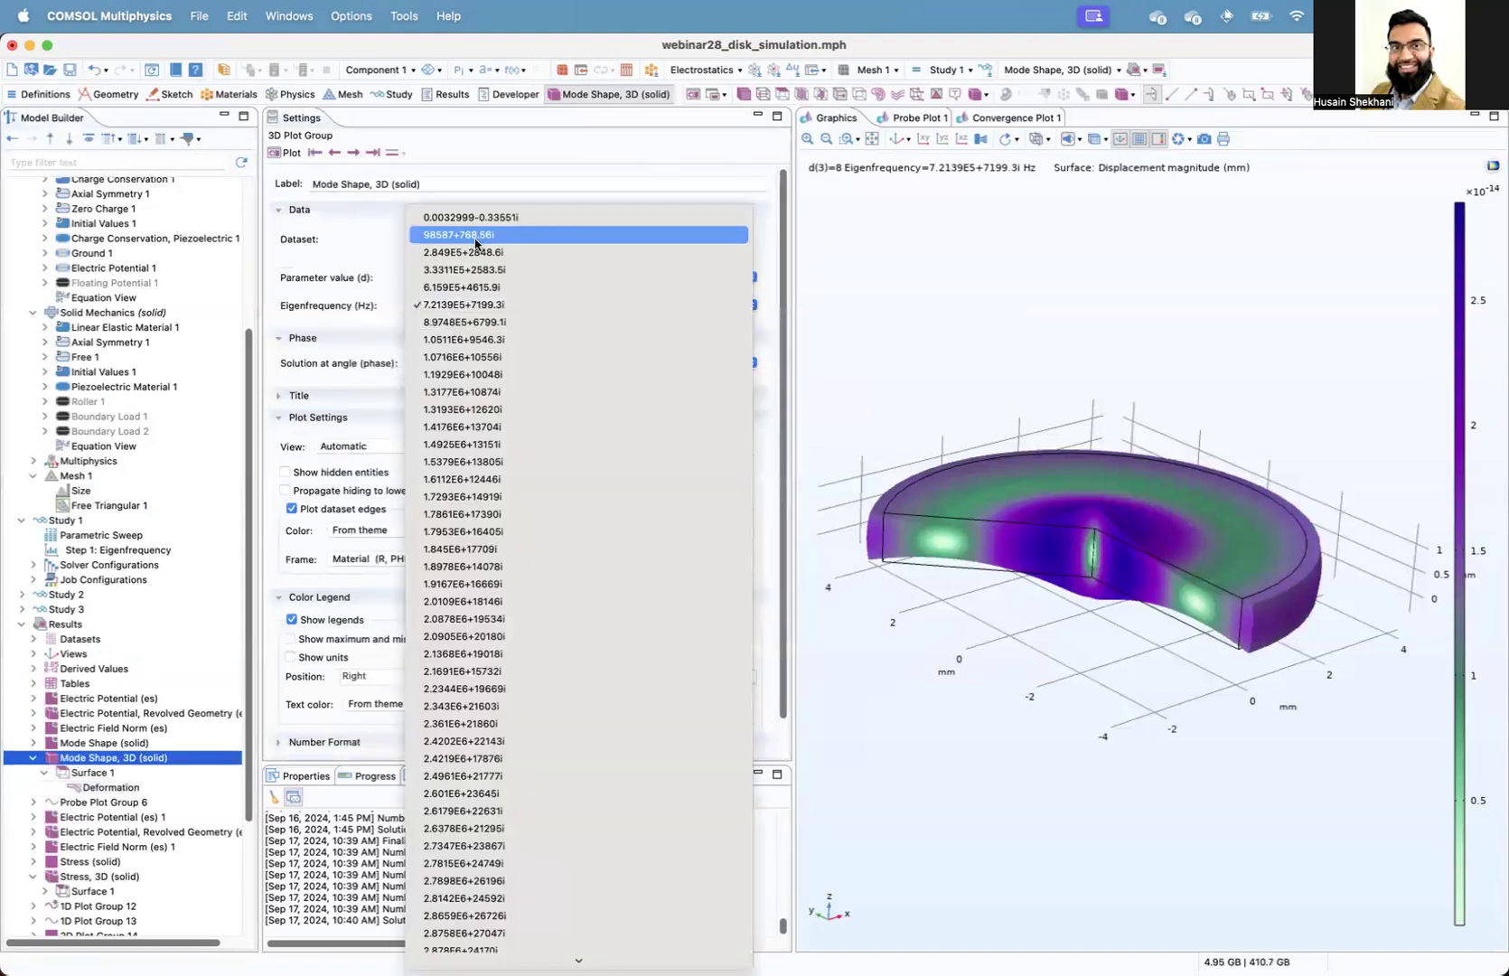
Step: Step the mode-shape plot from 2.849E5 Hz up to the 7.2139E5 Hz eigenfrequency
key("Return")
left_click(281, 154)
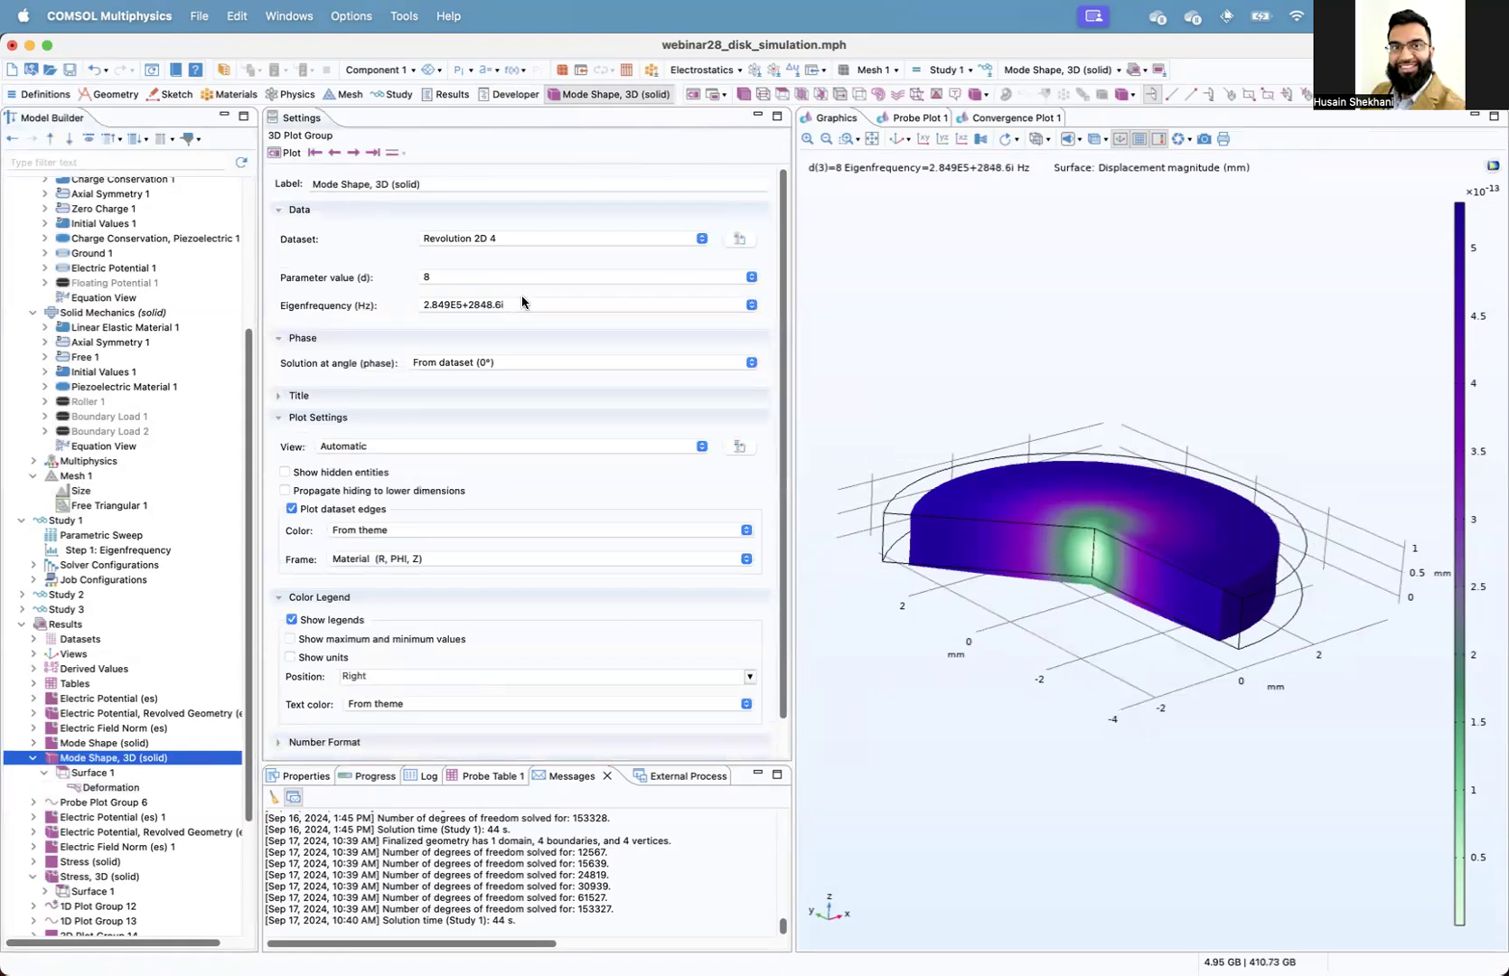
left_click(354, 155)
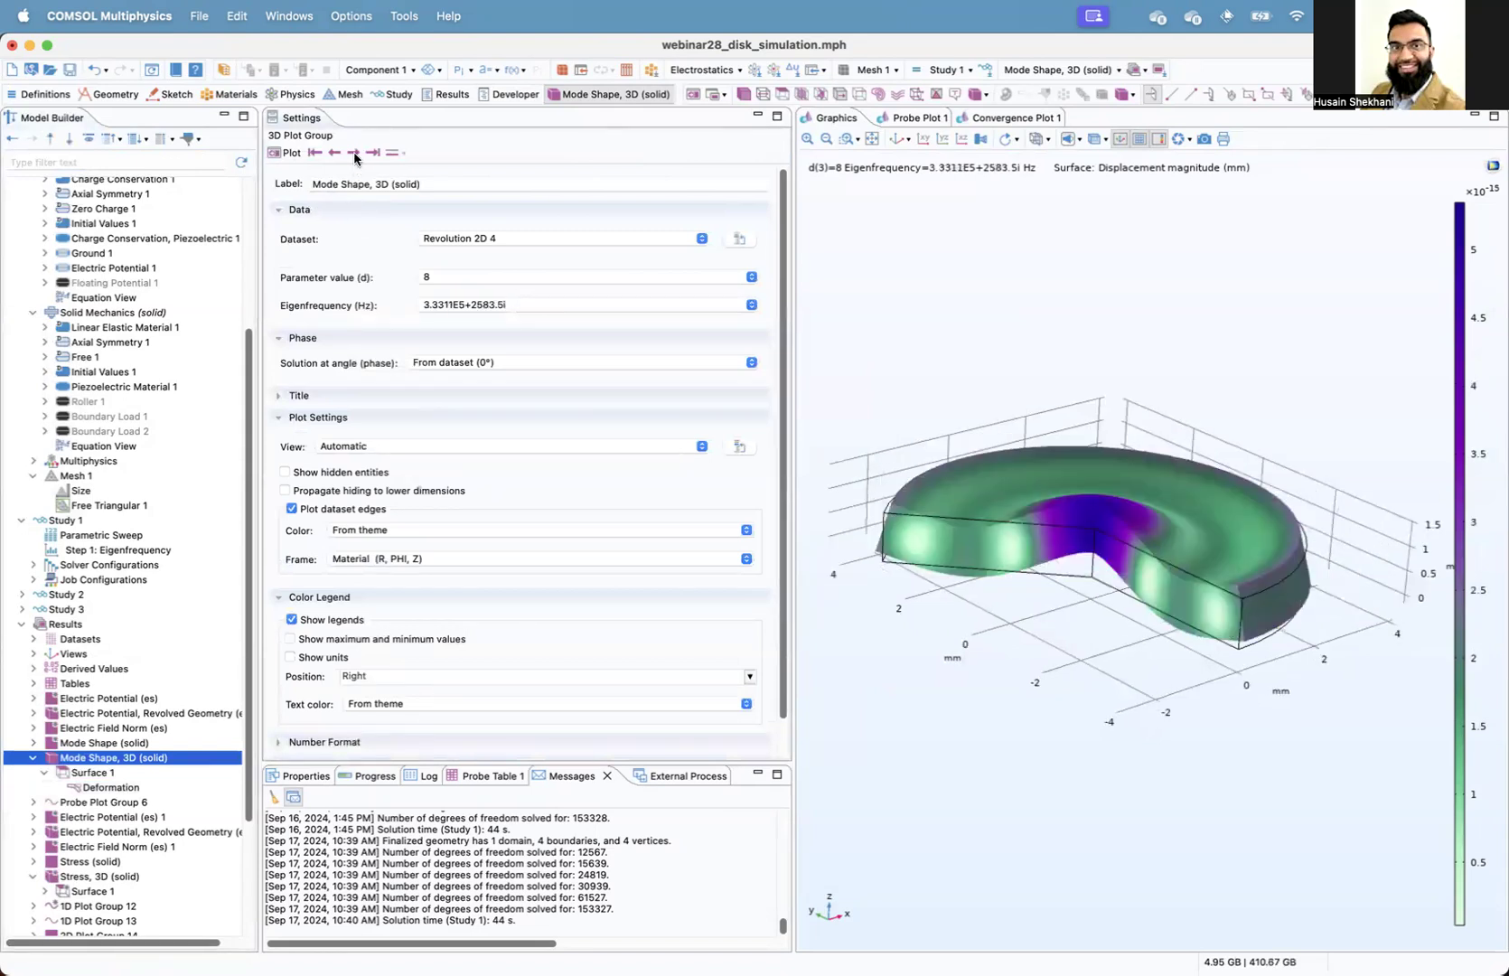
left_click(355, 155)
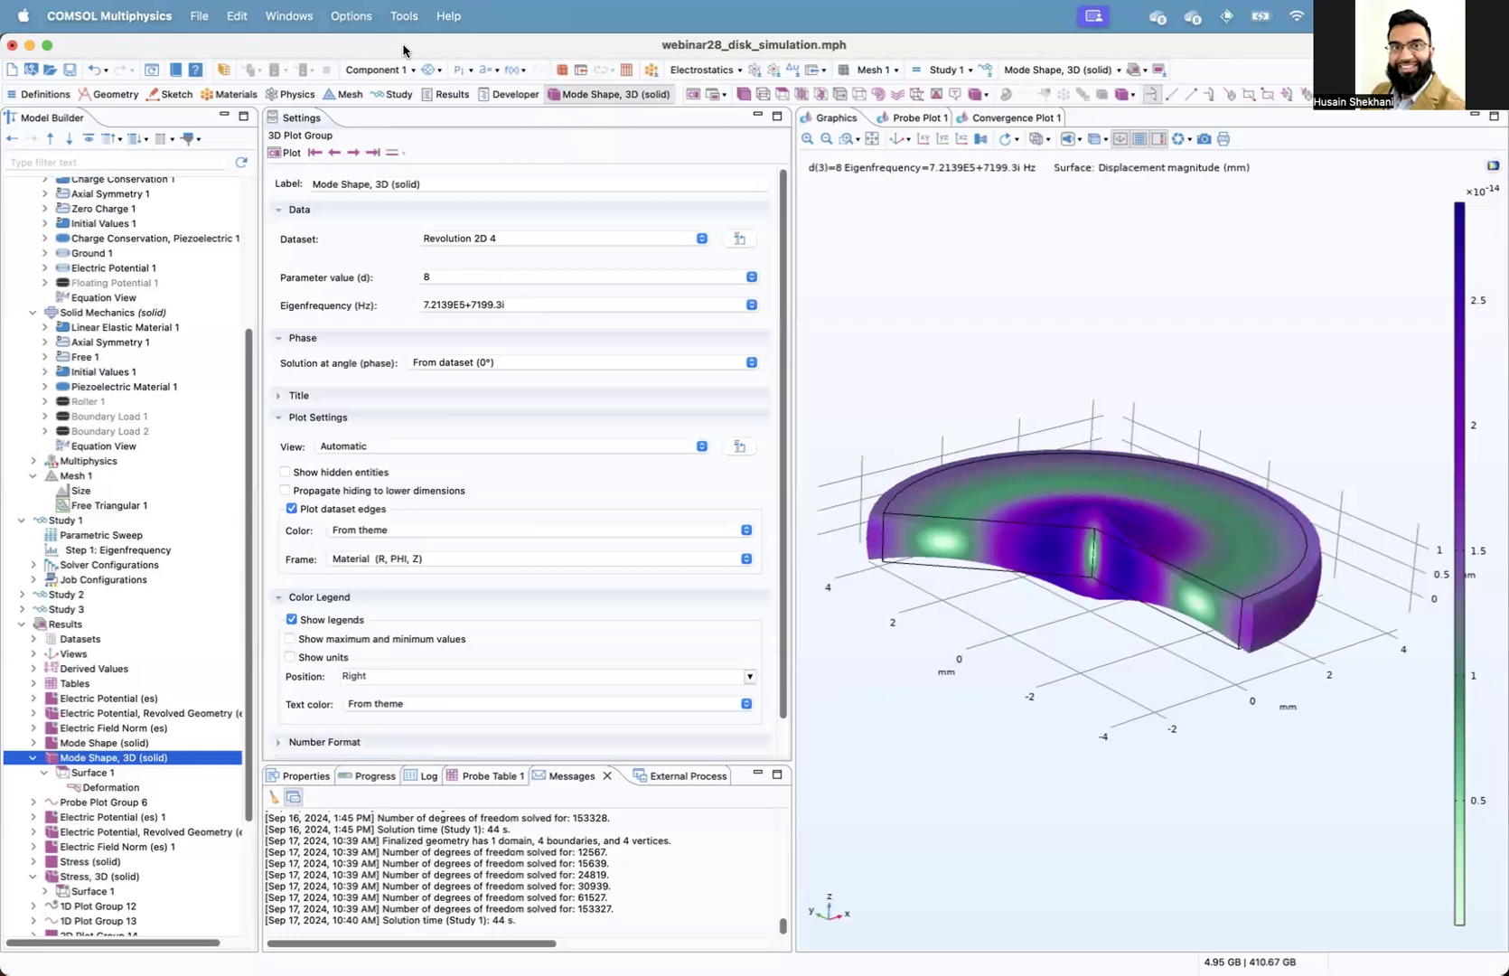
key("super+Tab")
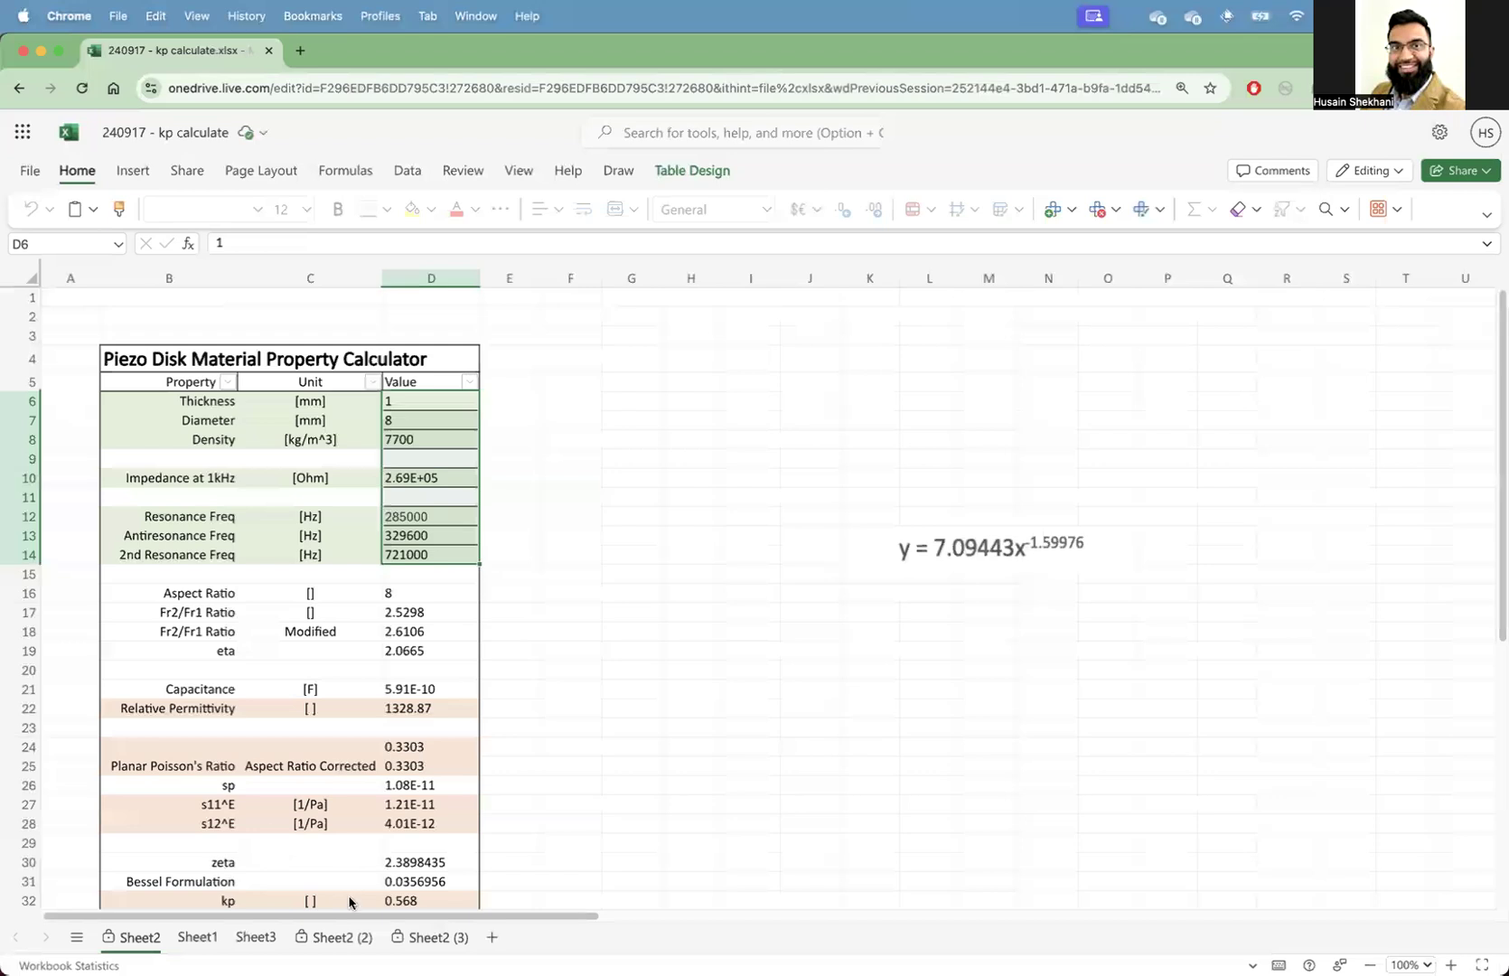
Step: On Sheet1, select the fr2/fr1 values and the correction fr2/fr1 ratios
left_click(313, 944)
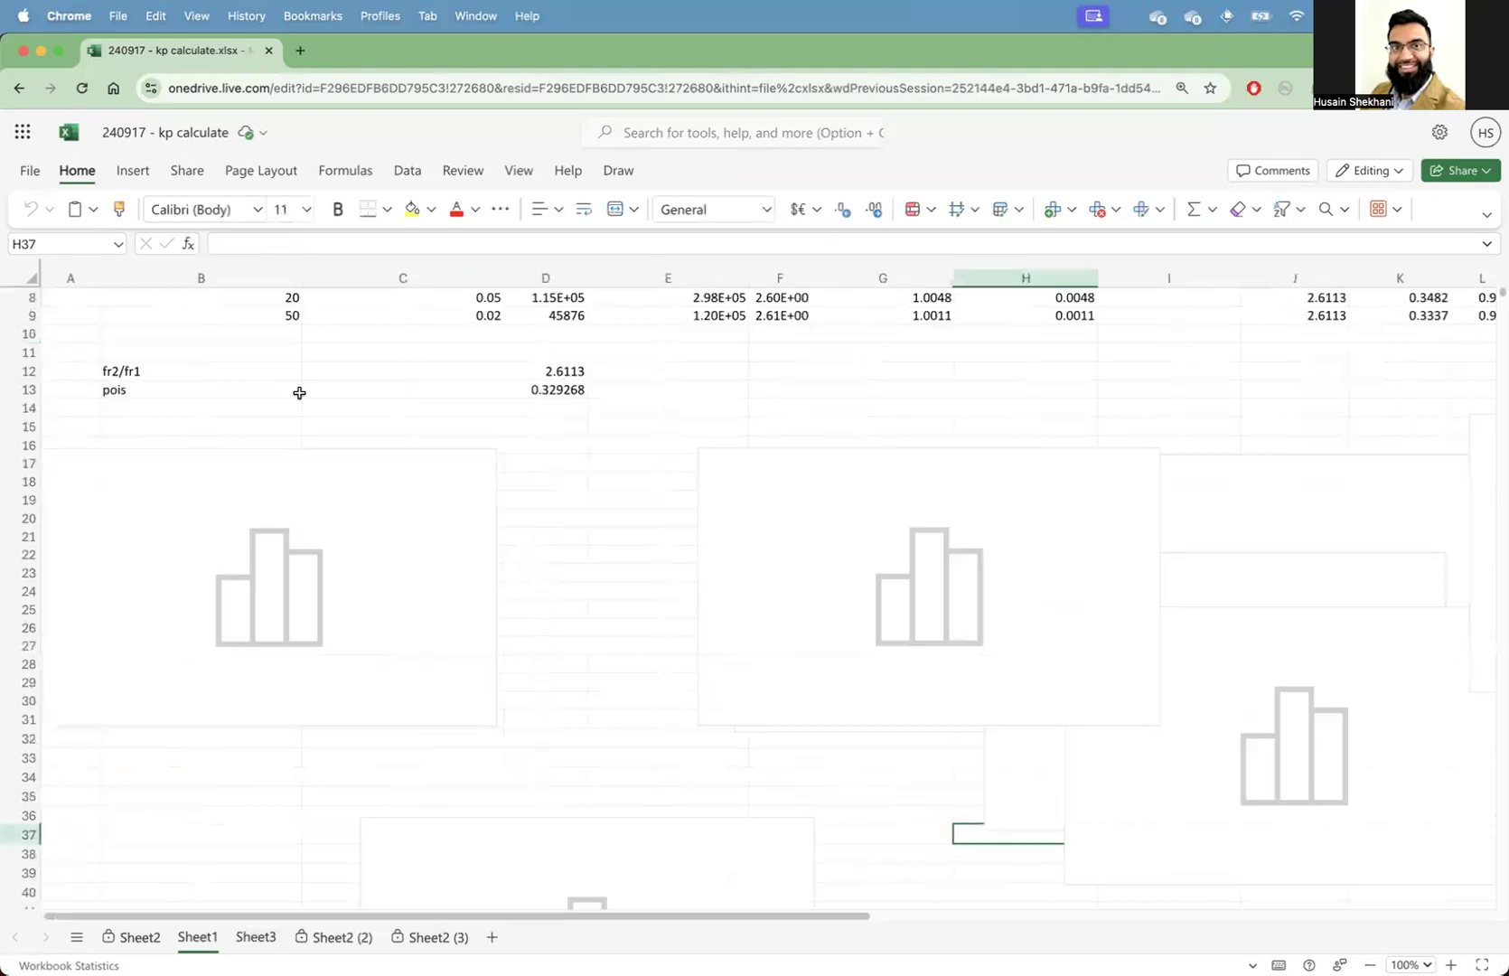
scroll(299, 392, "up", 3)
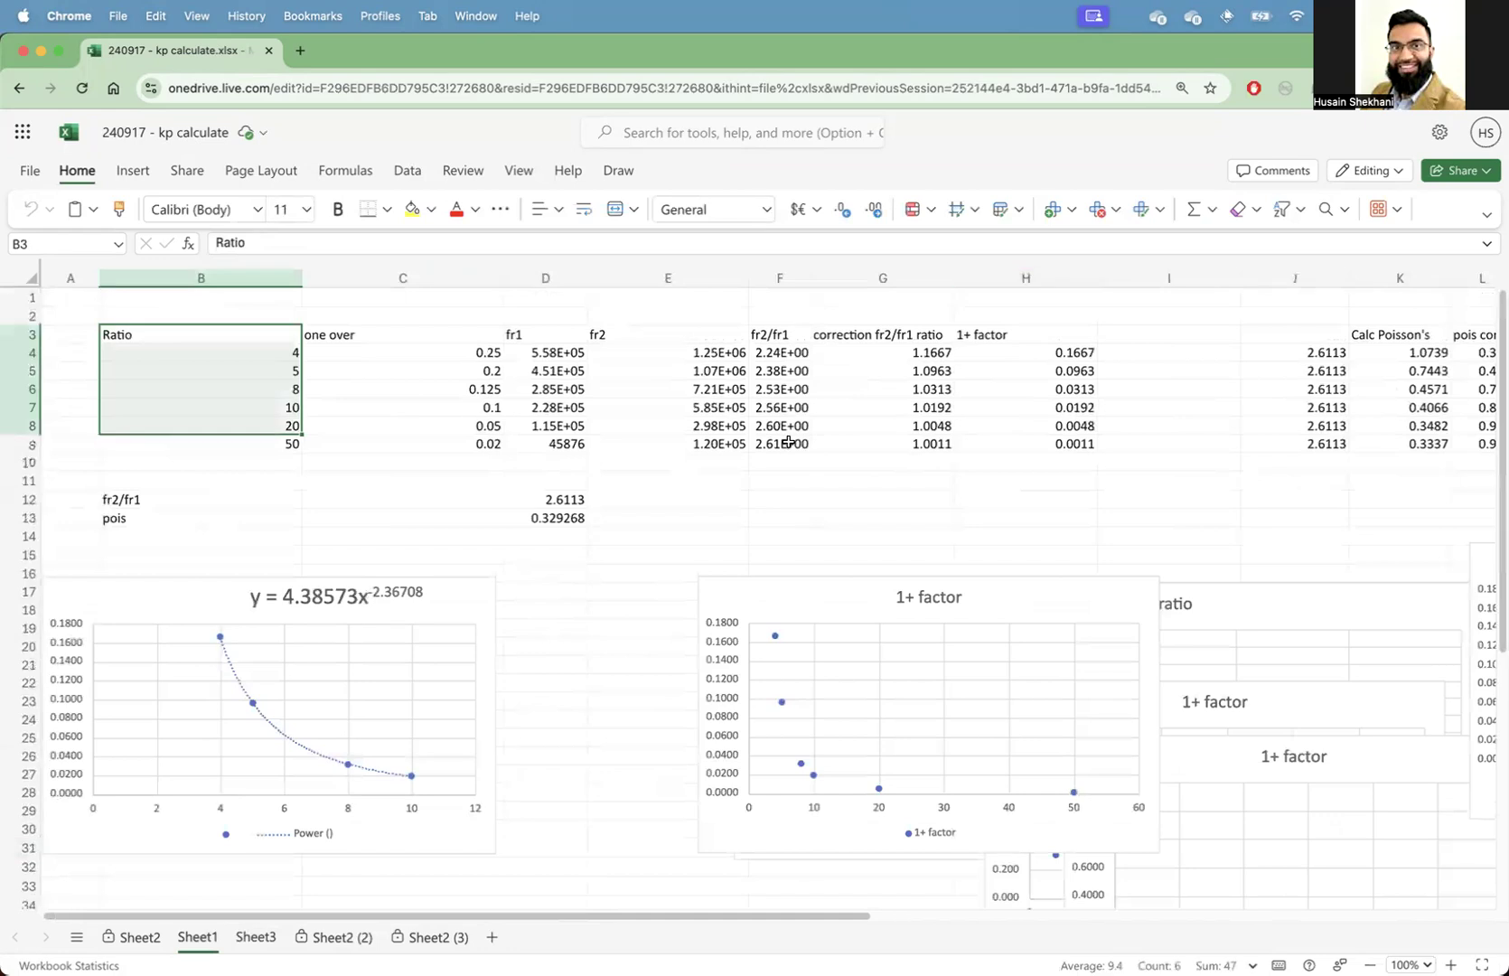
left_click_drag(779, 334, 788, 442)
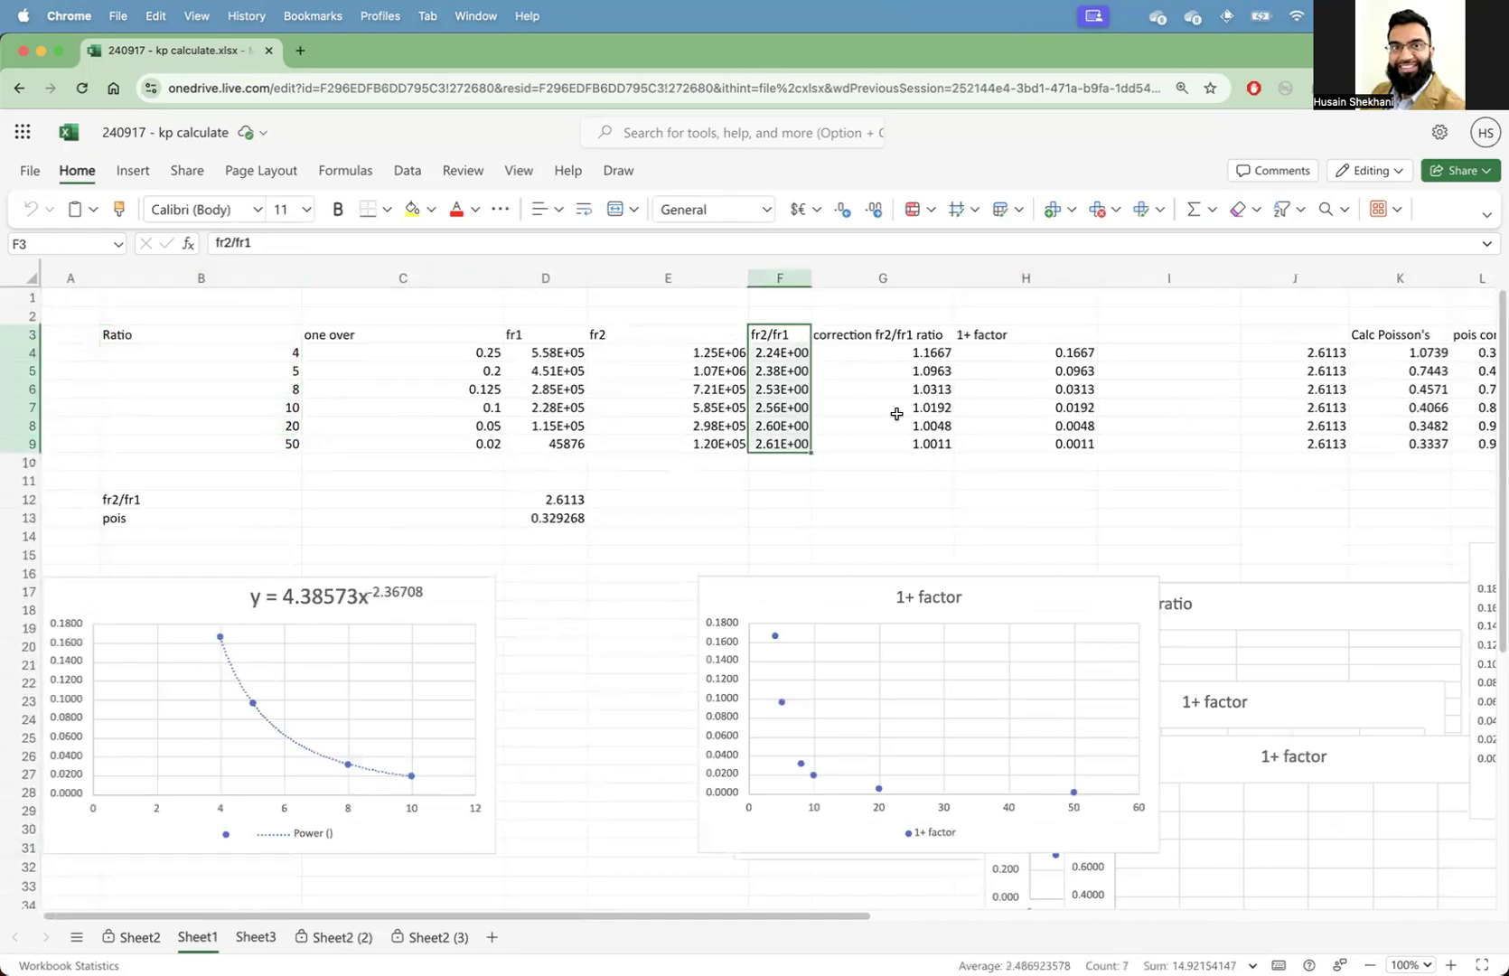
left_click_drag(896, 414, 895, 443)
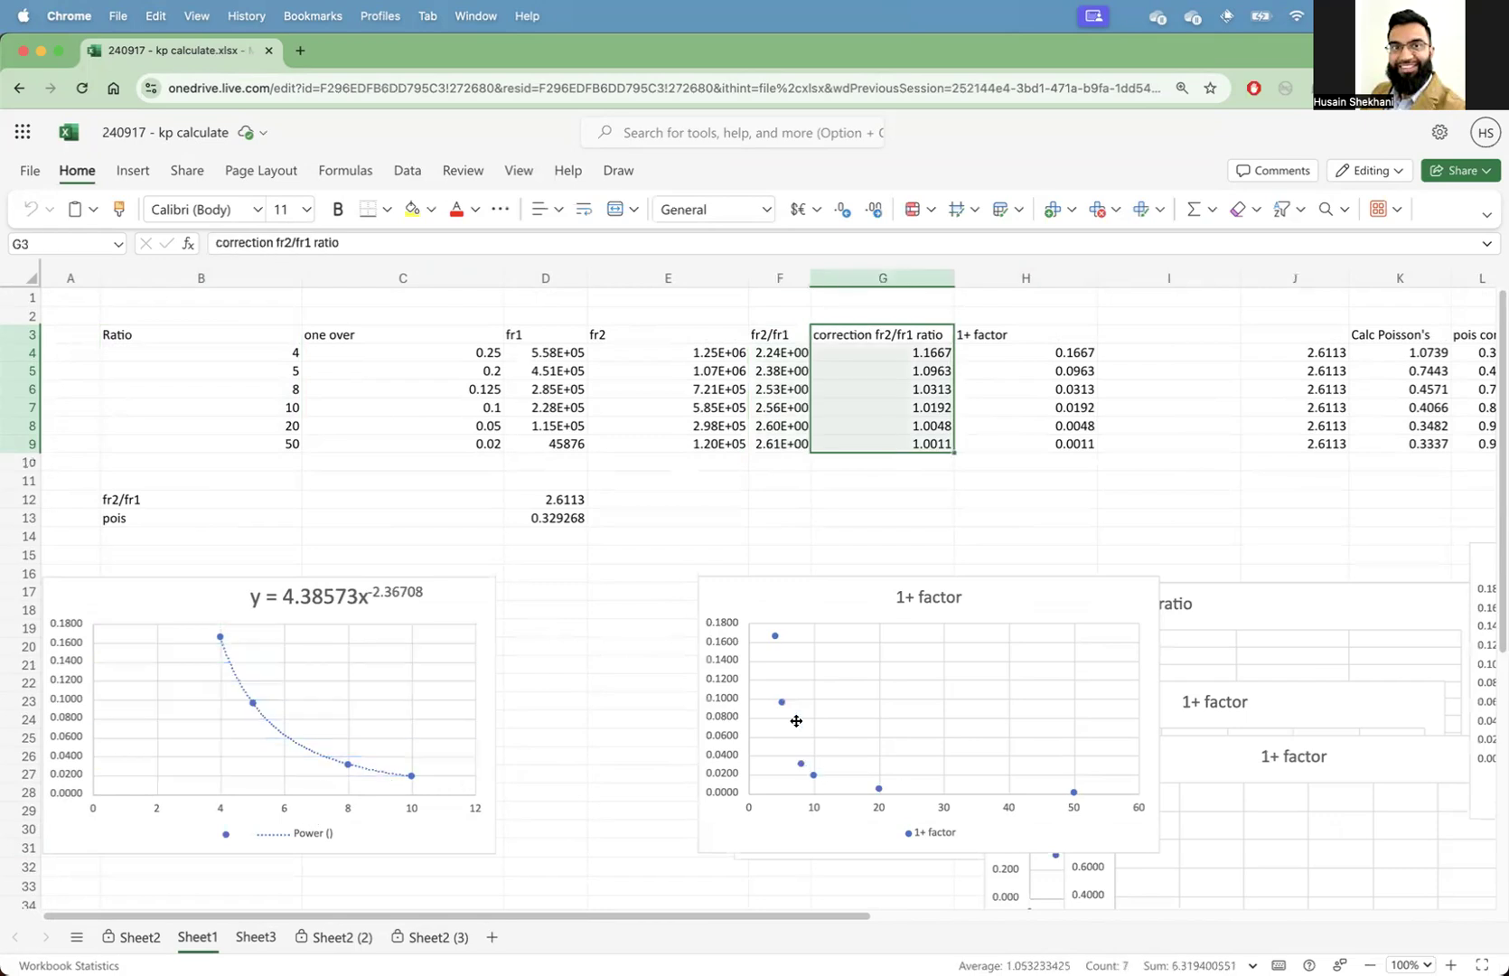
Step: On Sheet2, inspect the Modified Fr2/Fr1 formula in D18 and Poisson's formula in D25
left_click(135, 937)
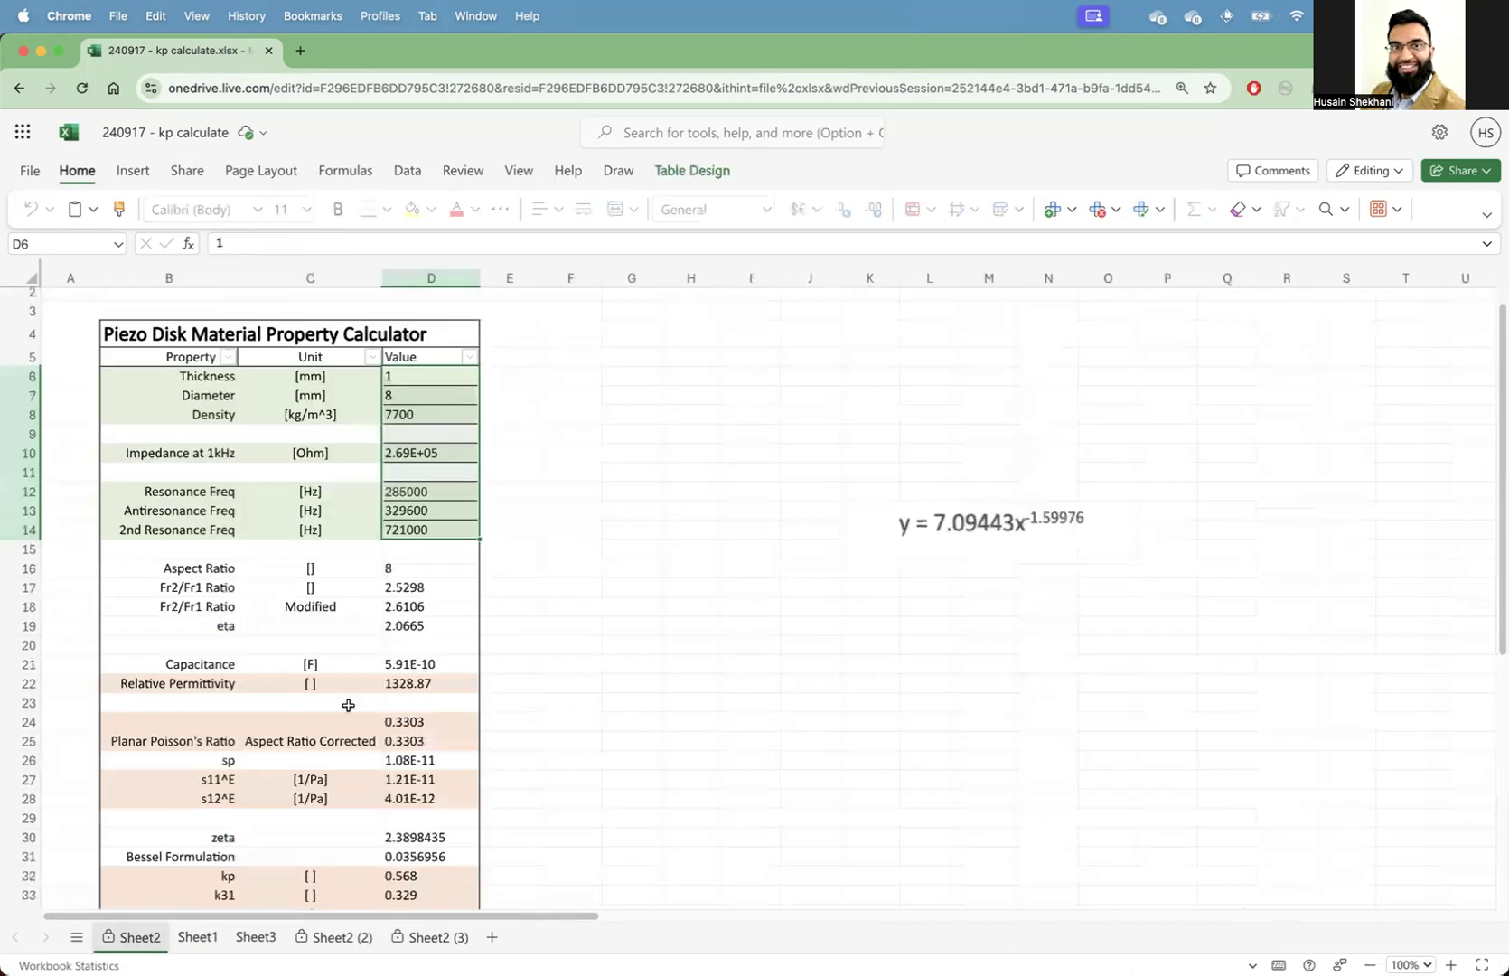
left_click(421, 605)
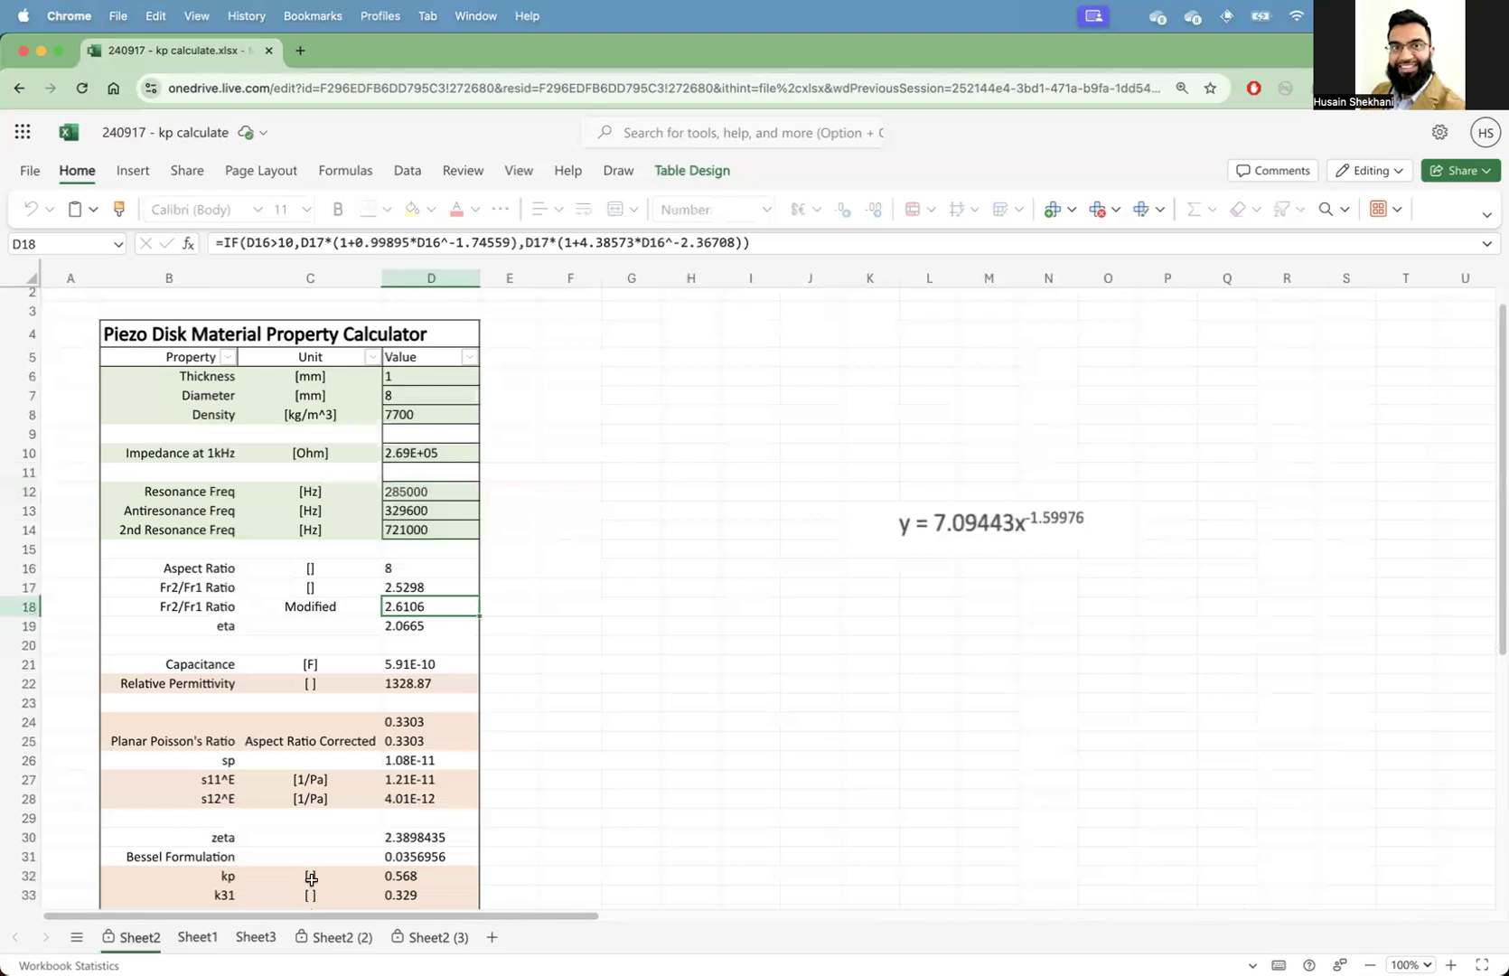
key("Down")
key("Down")
key("Down")
key("Down")
key("Down")
key("Down")
key("Down")
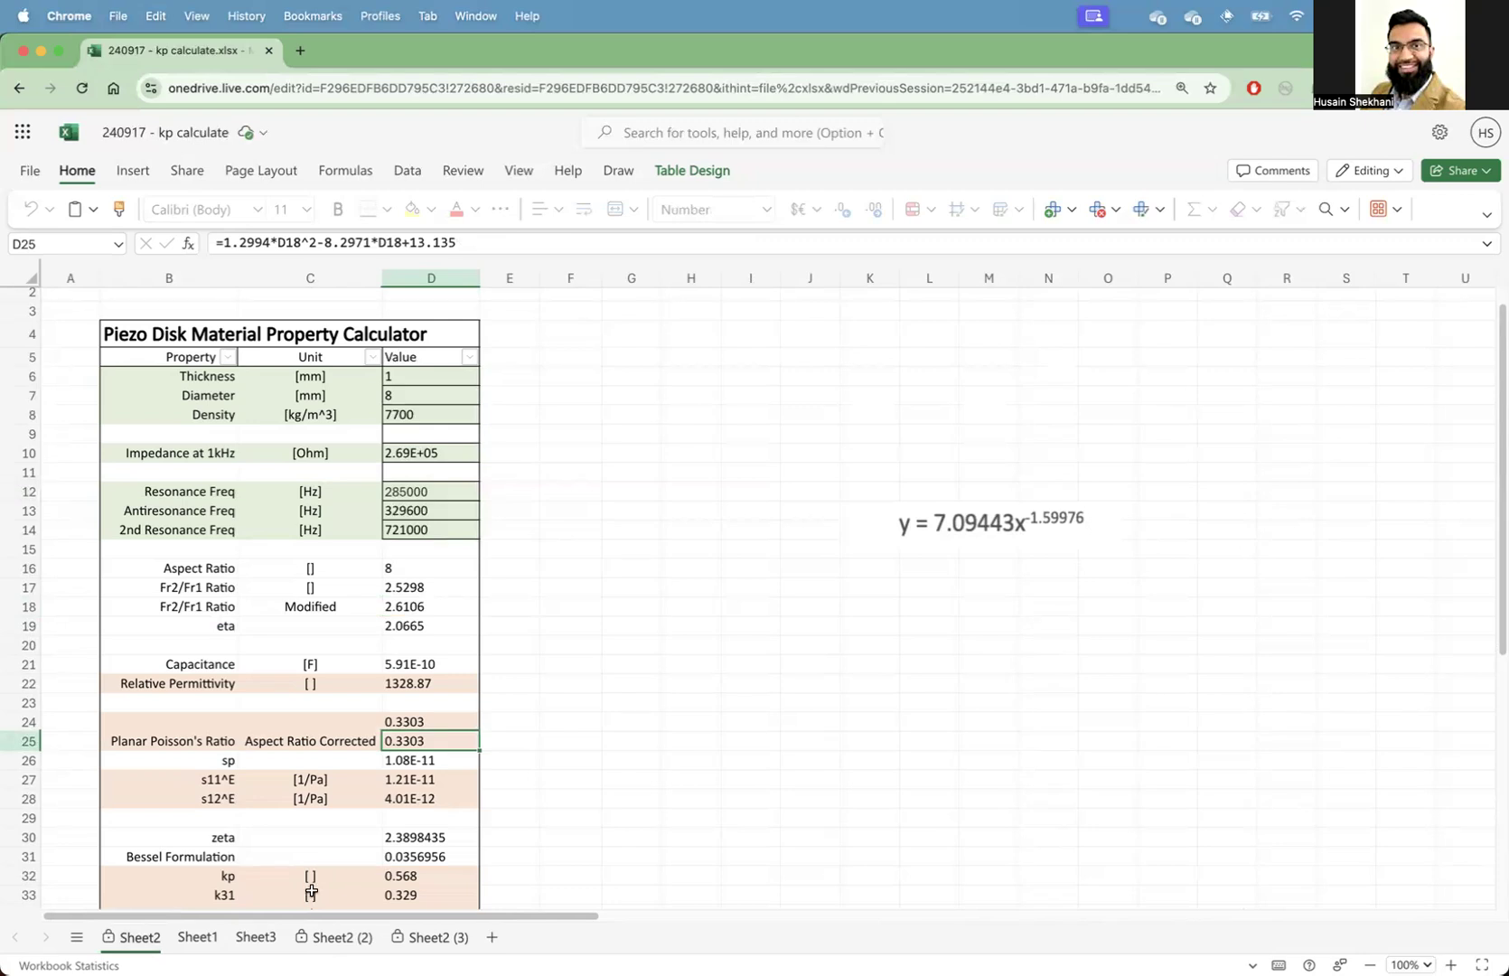
Step: Back on Sheet1, select the pois value 0.329268 in D13
left_click(210, 944)
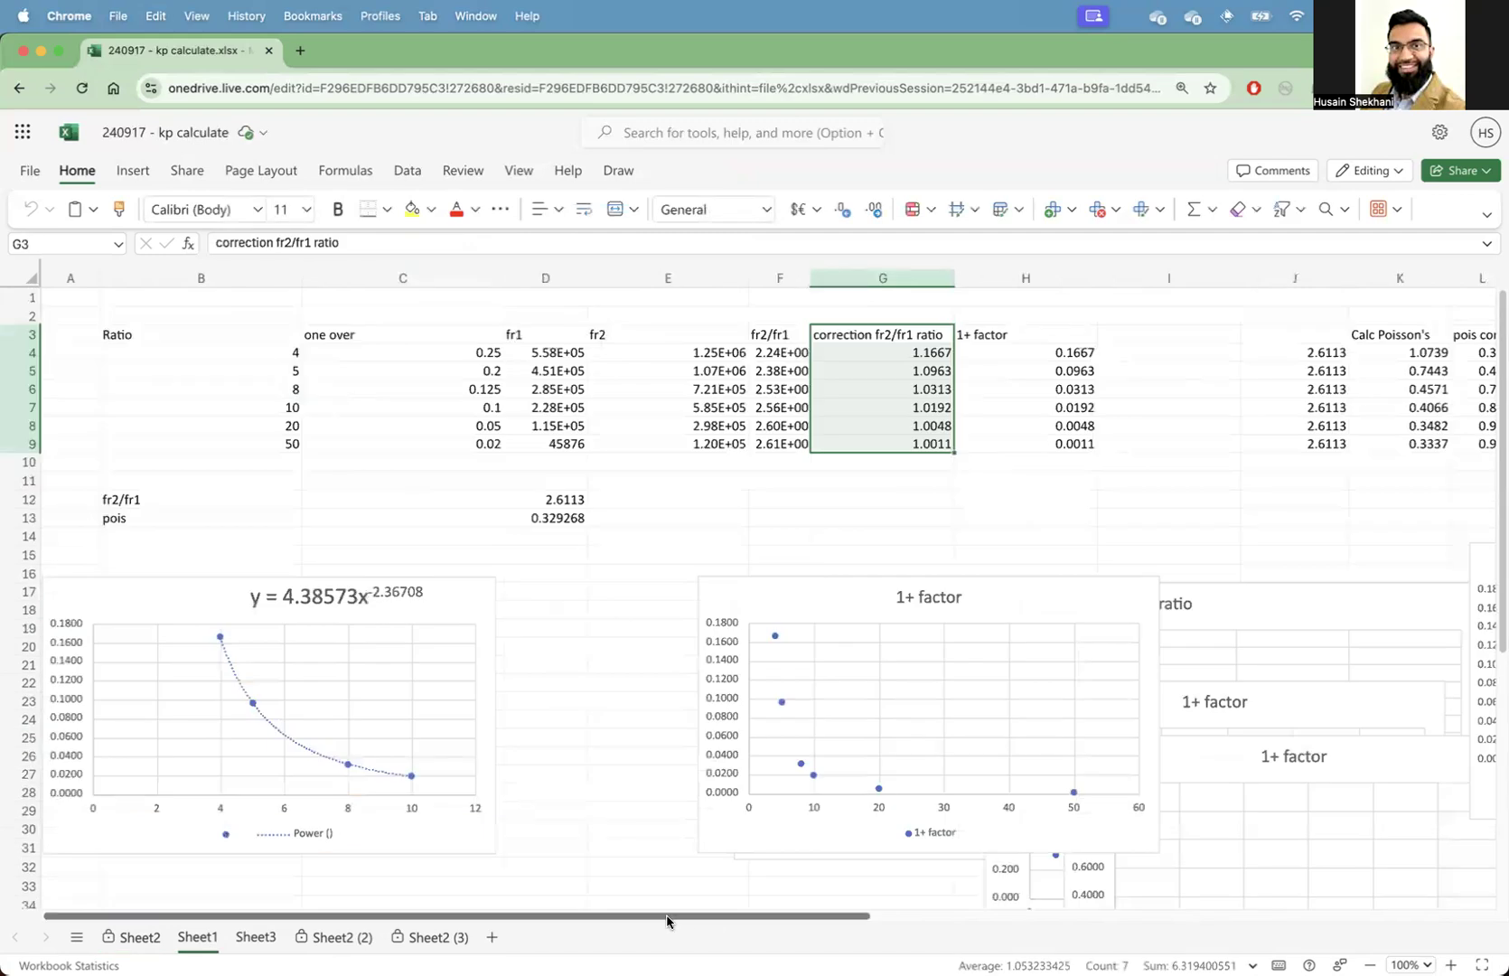
scroll(703, 903, "right", 3)
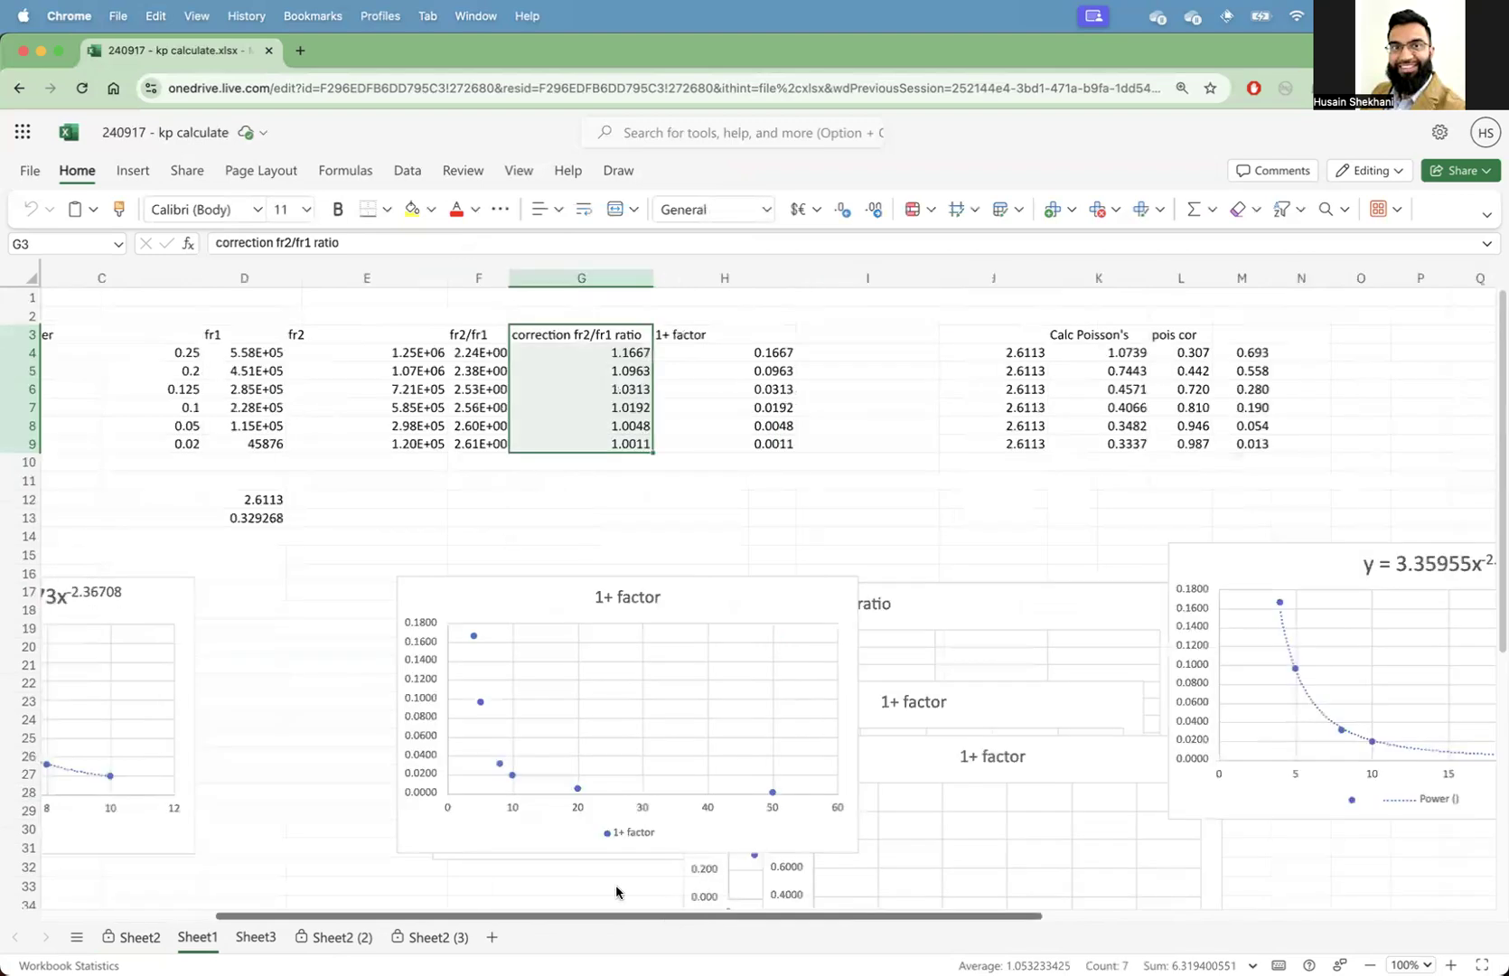
scroll(458, 512, "left", 3)
left_click(550, 520)
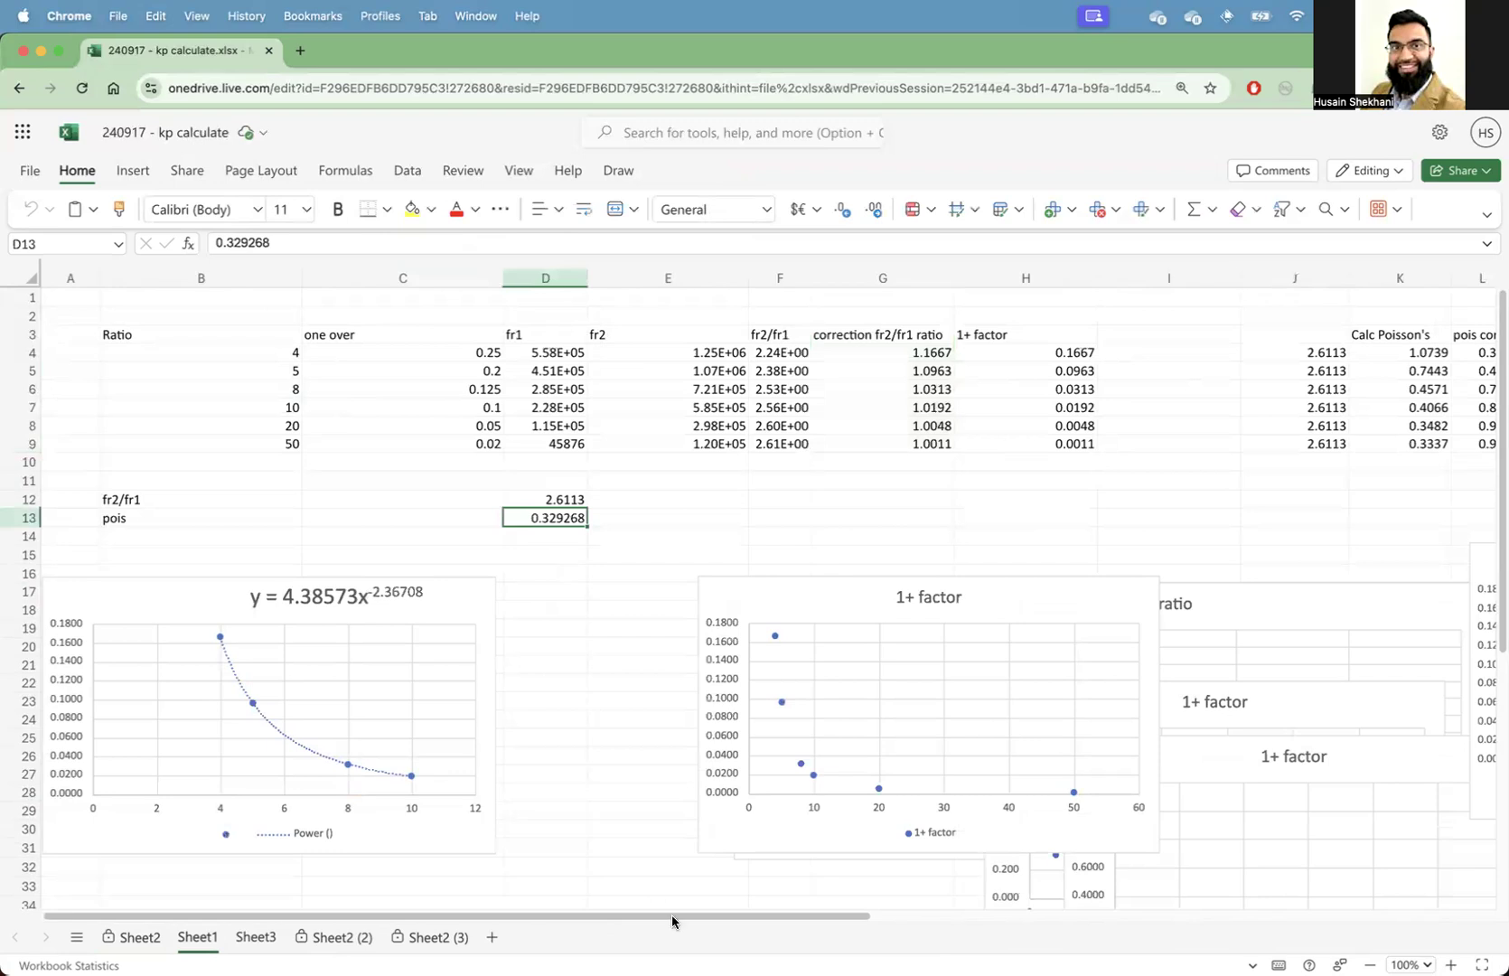
Step: Copy the Ratio values 4 to 50 from B4:B9
scroll(697, 914, "right", 2)
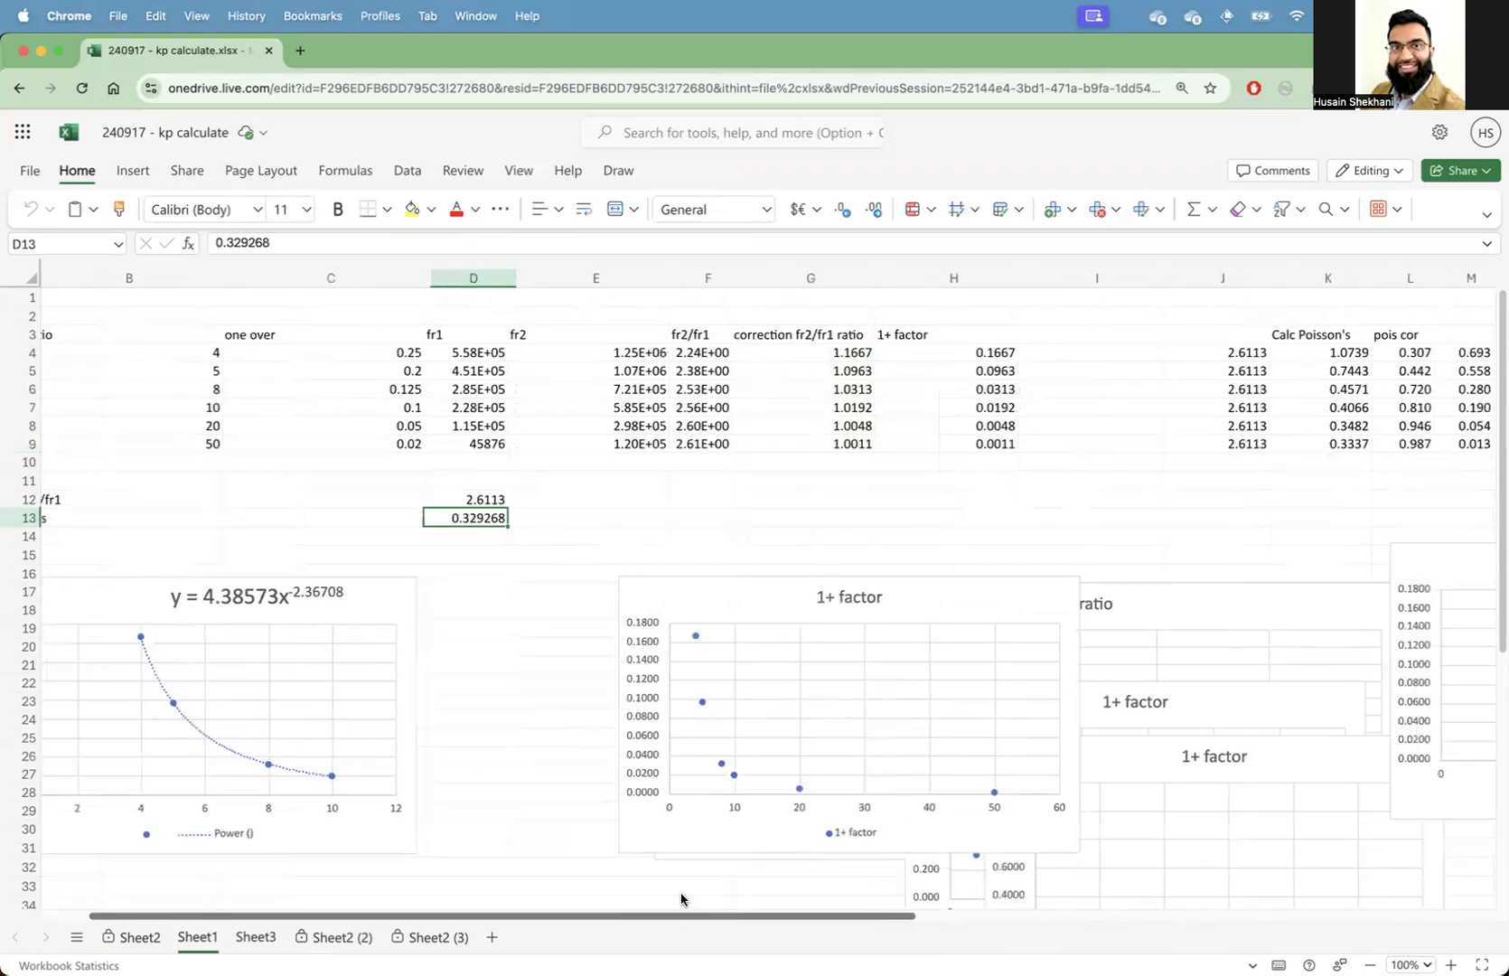
scroll(978, 863, "right", 4)
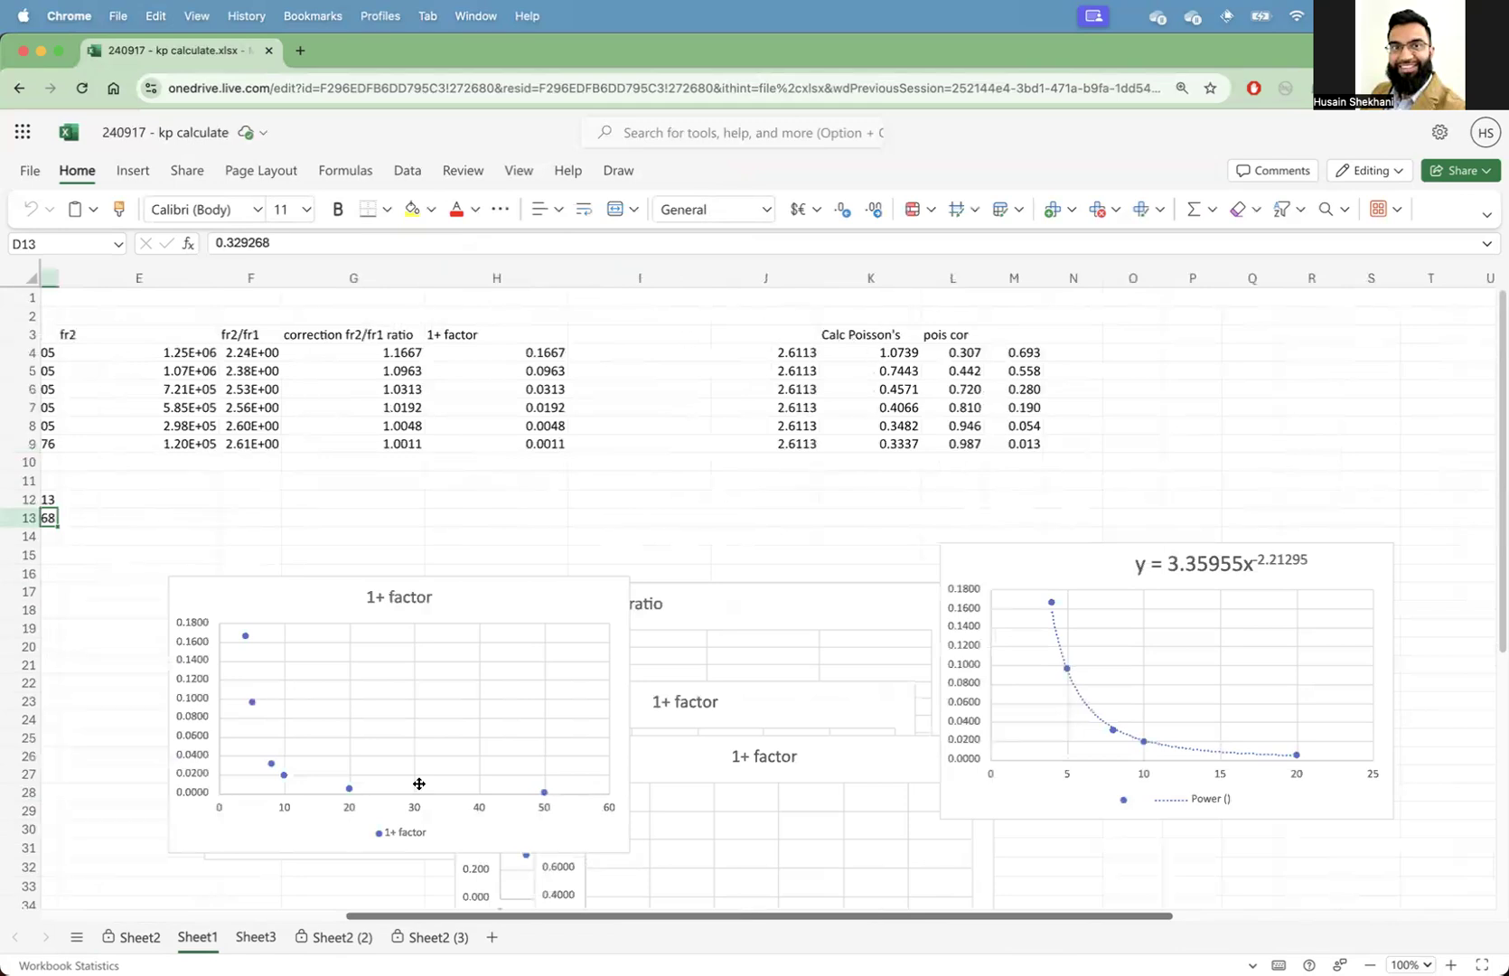
scroll(159, 430, "left", 4)
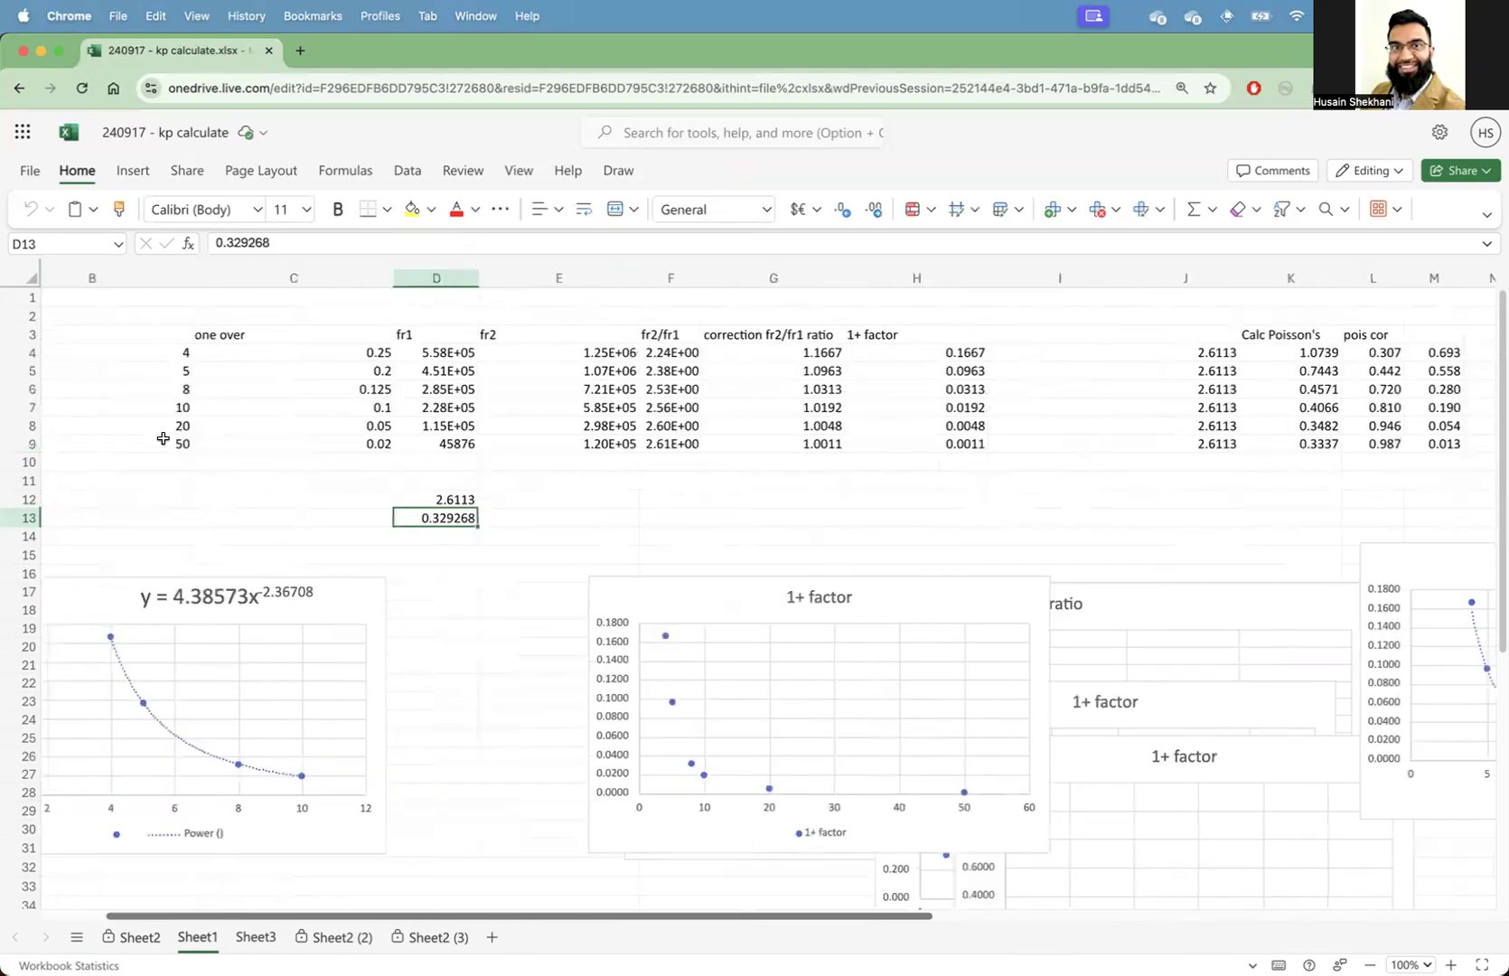
left_click_drag(117, 353, 163, 440)
key("cmd+c")
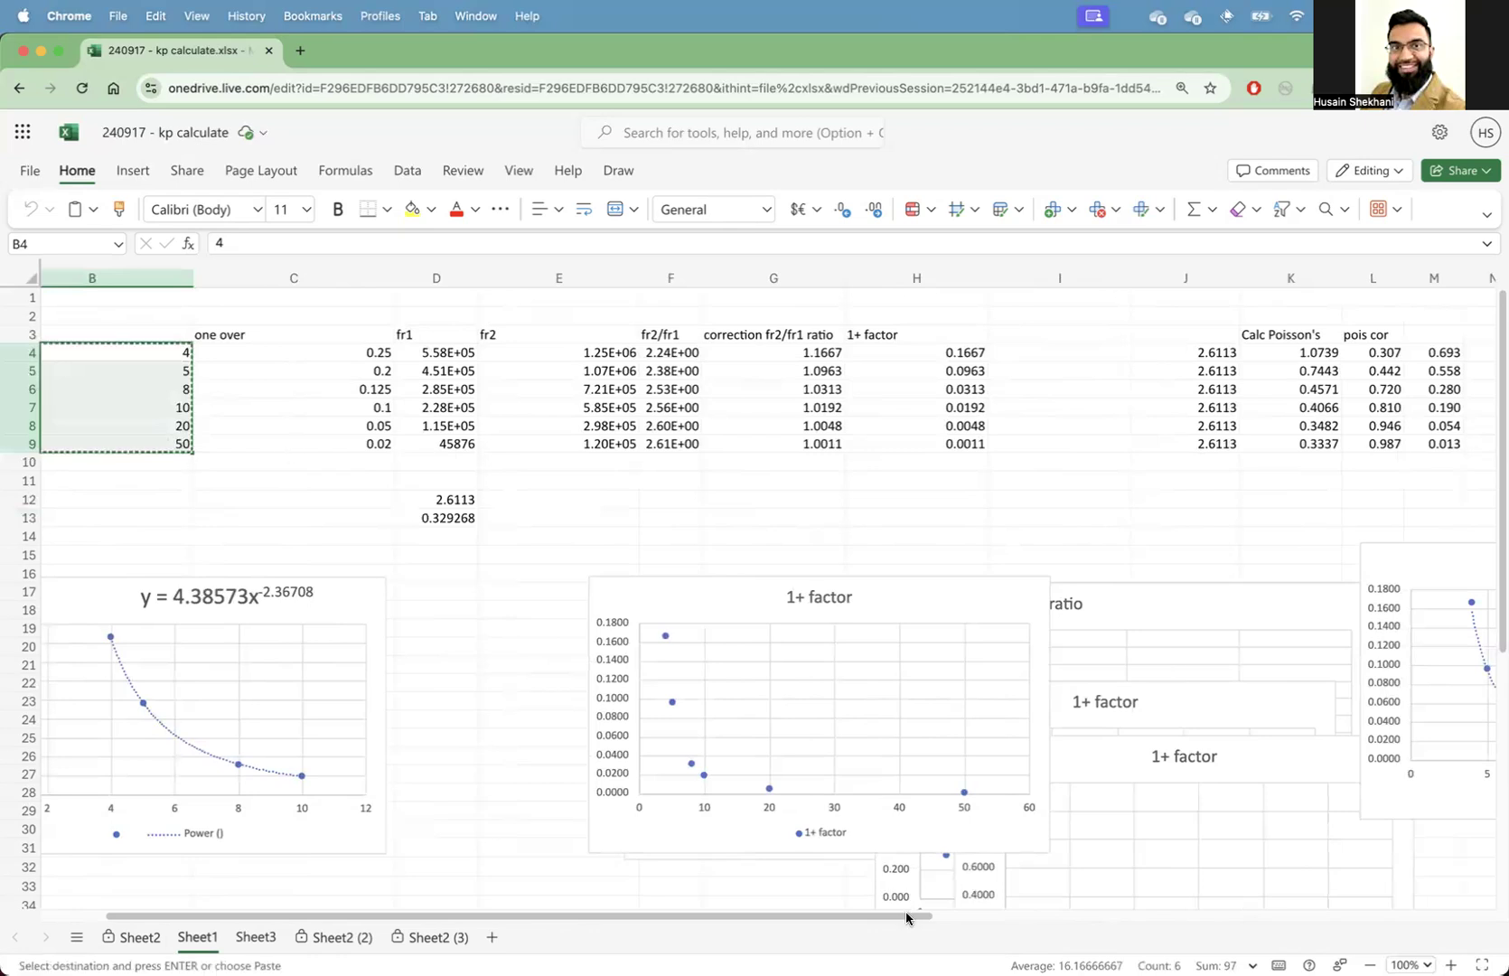
Step: Insert the copied cells into column K, then undo the misplaced insert
left_click_drag(905, 911, 1101, 912)
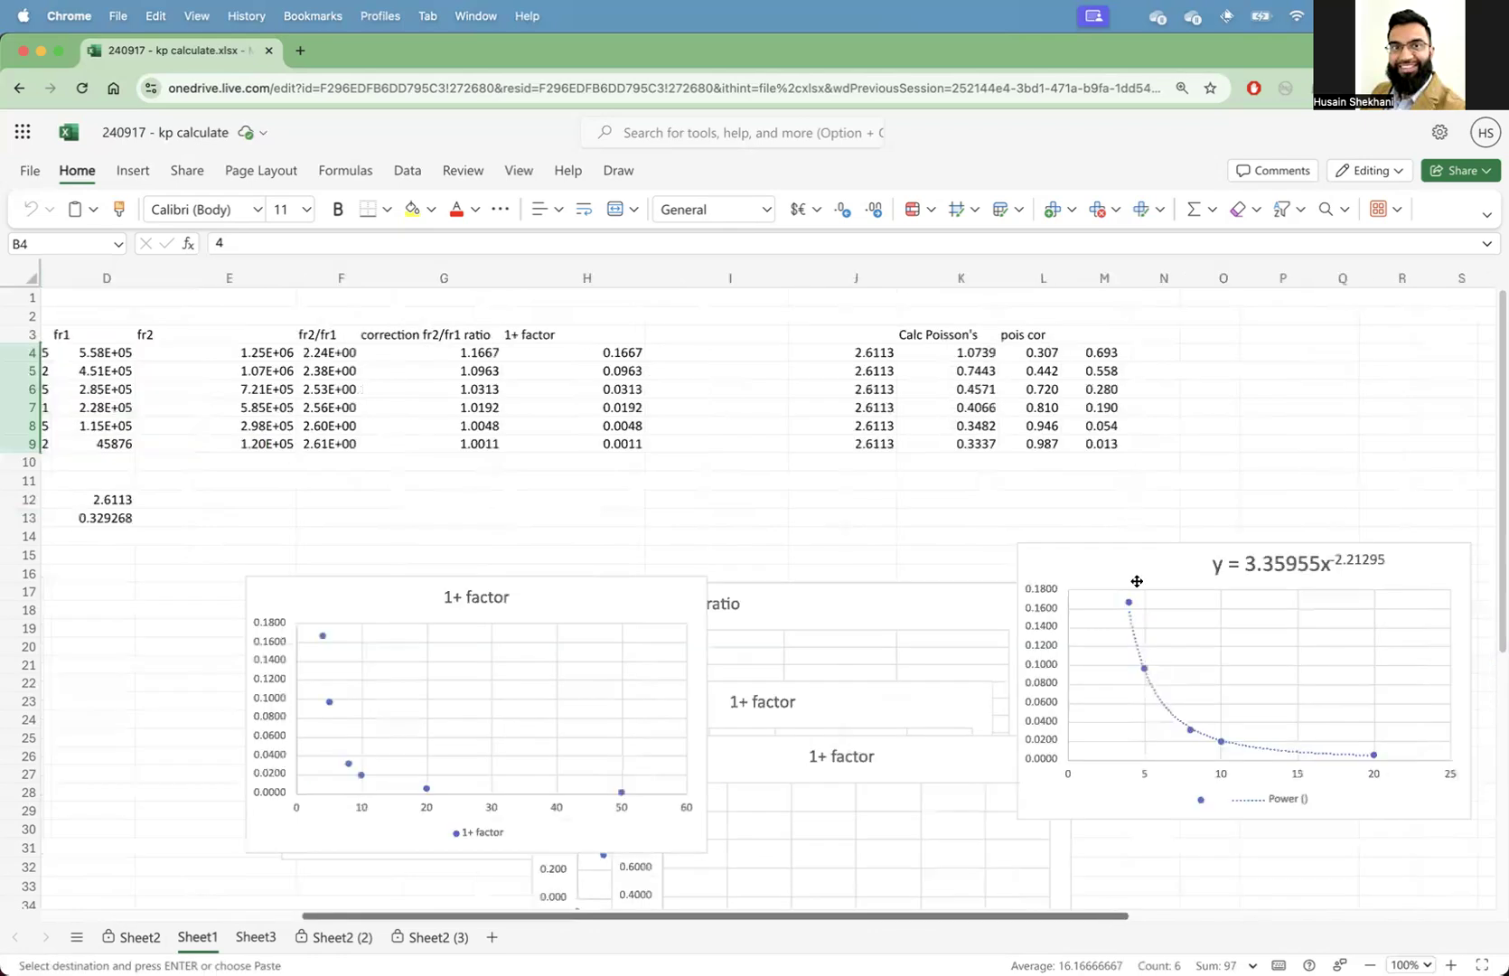
left_click(908, 280)
right_click(850, 281)
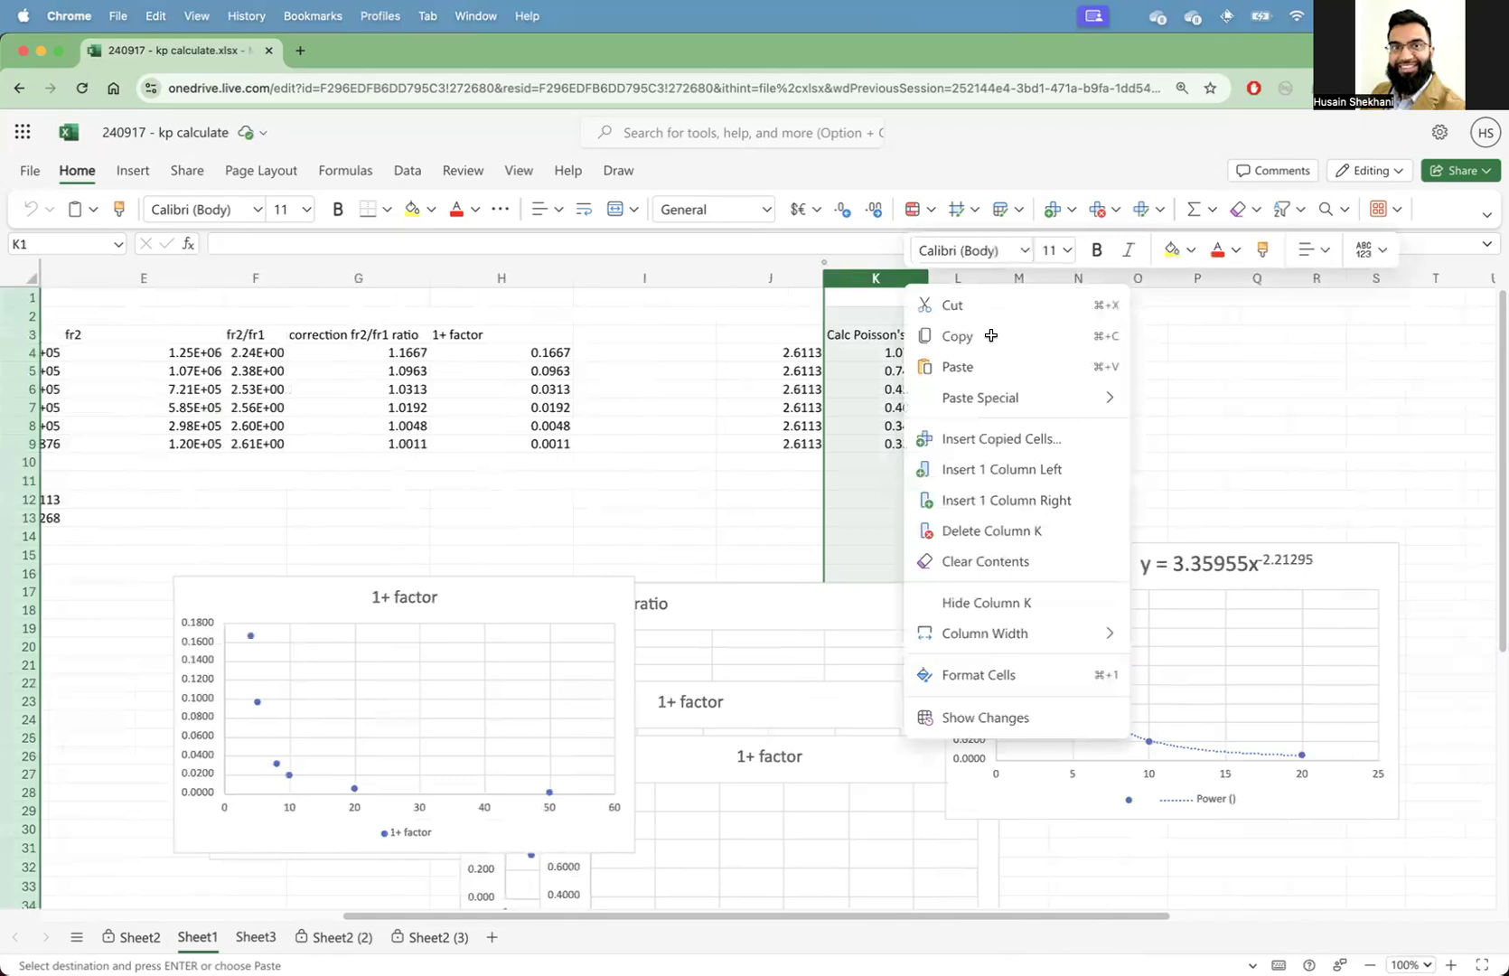
left_click(883, 279)
right_click(896, 310)
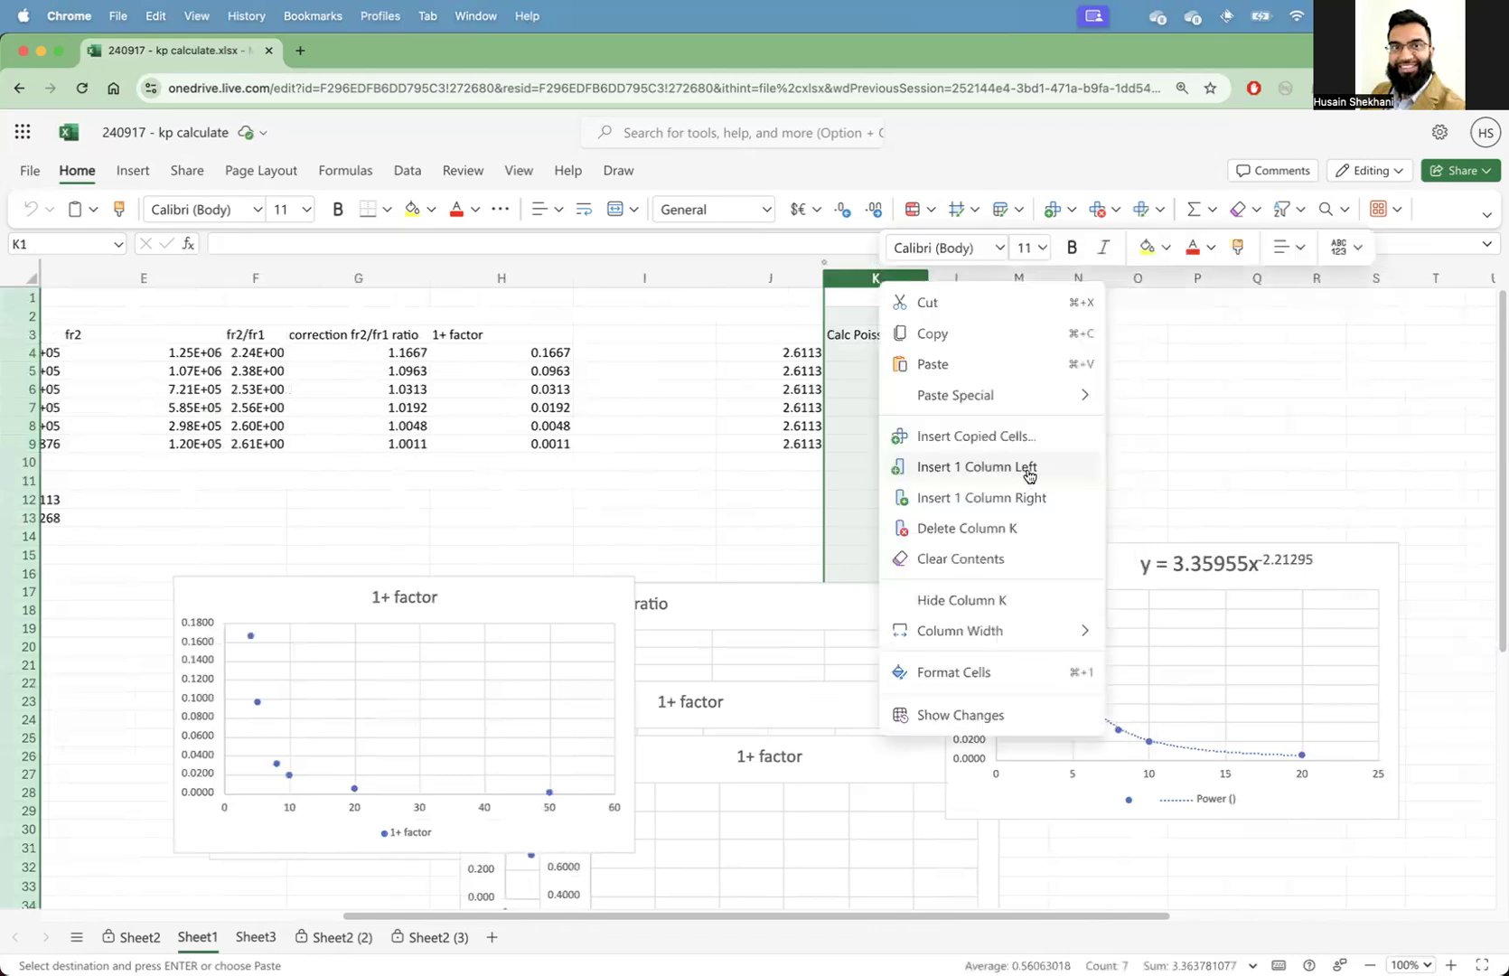
left_click(1005, 438)
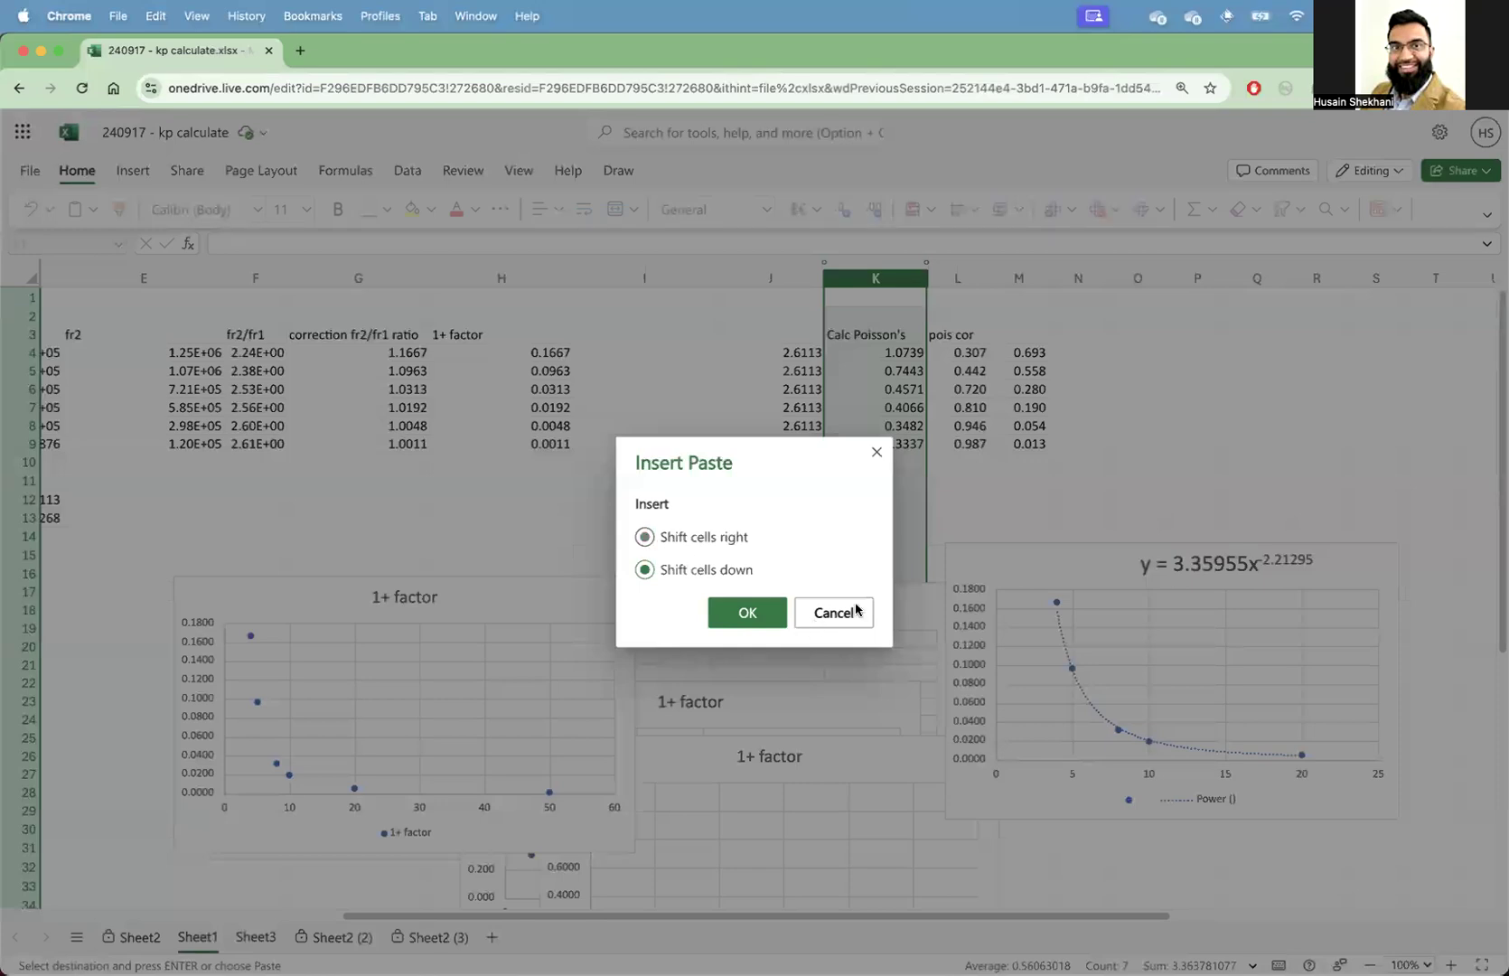
left_click(770, 619)
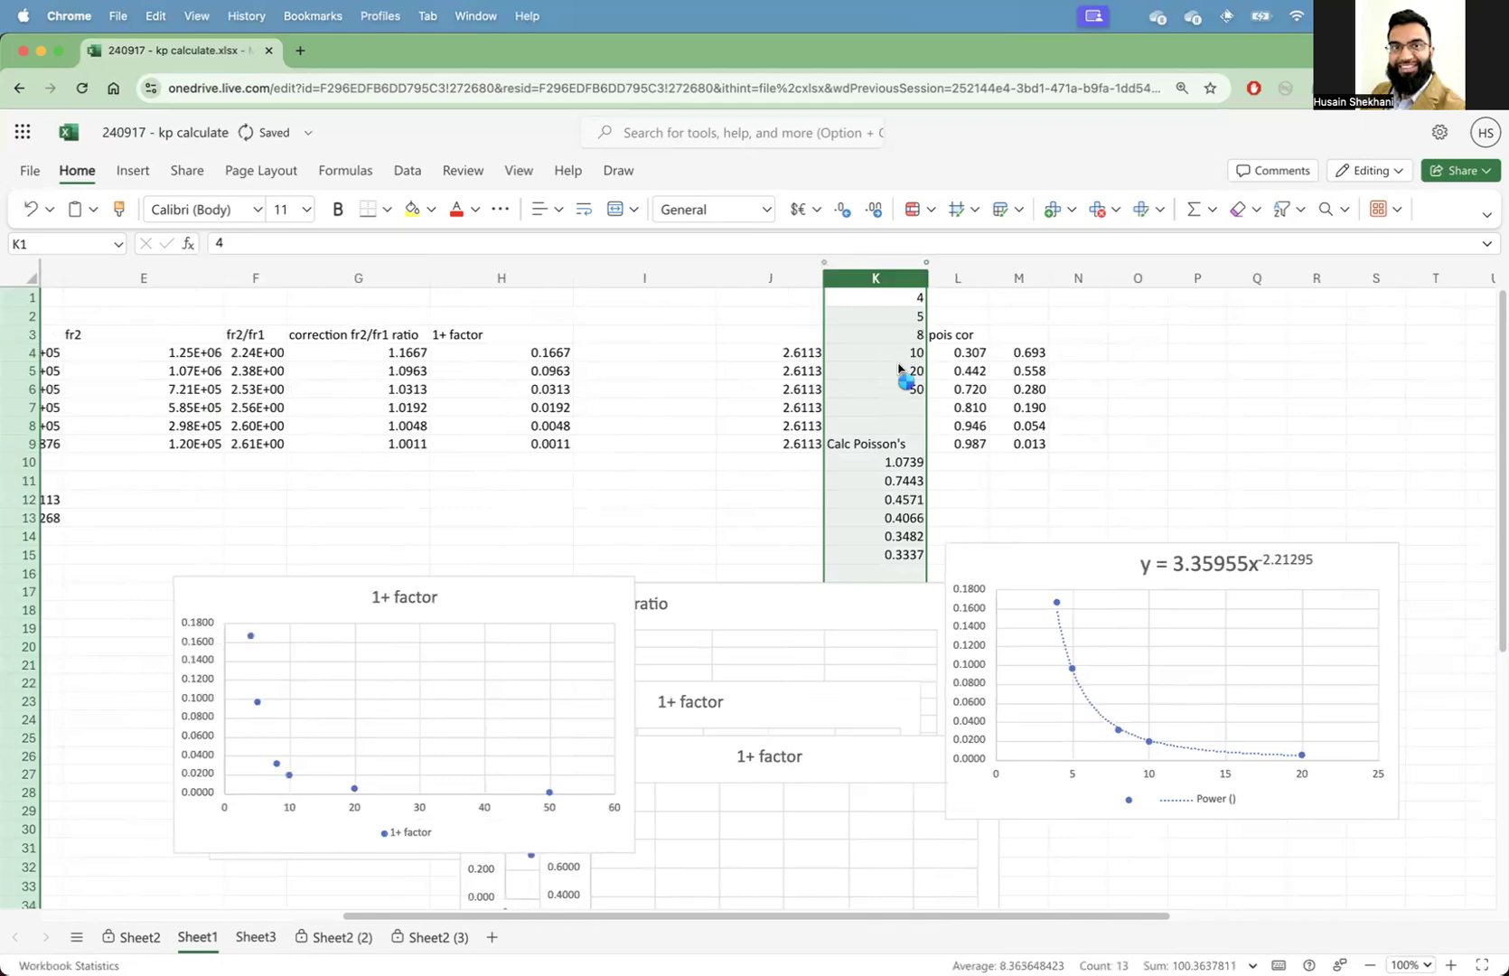
key("super+z")
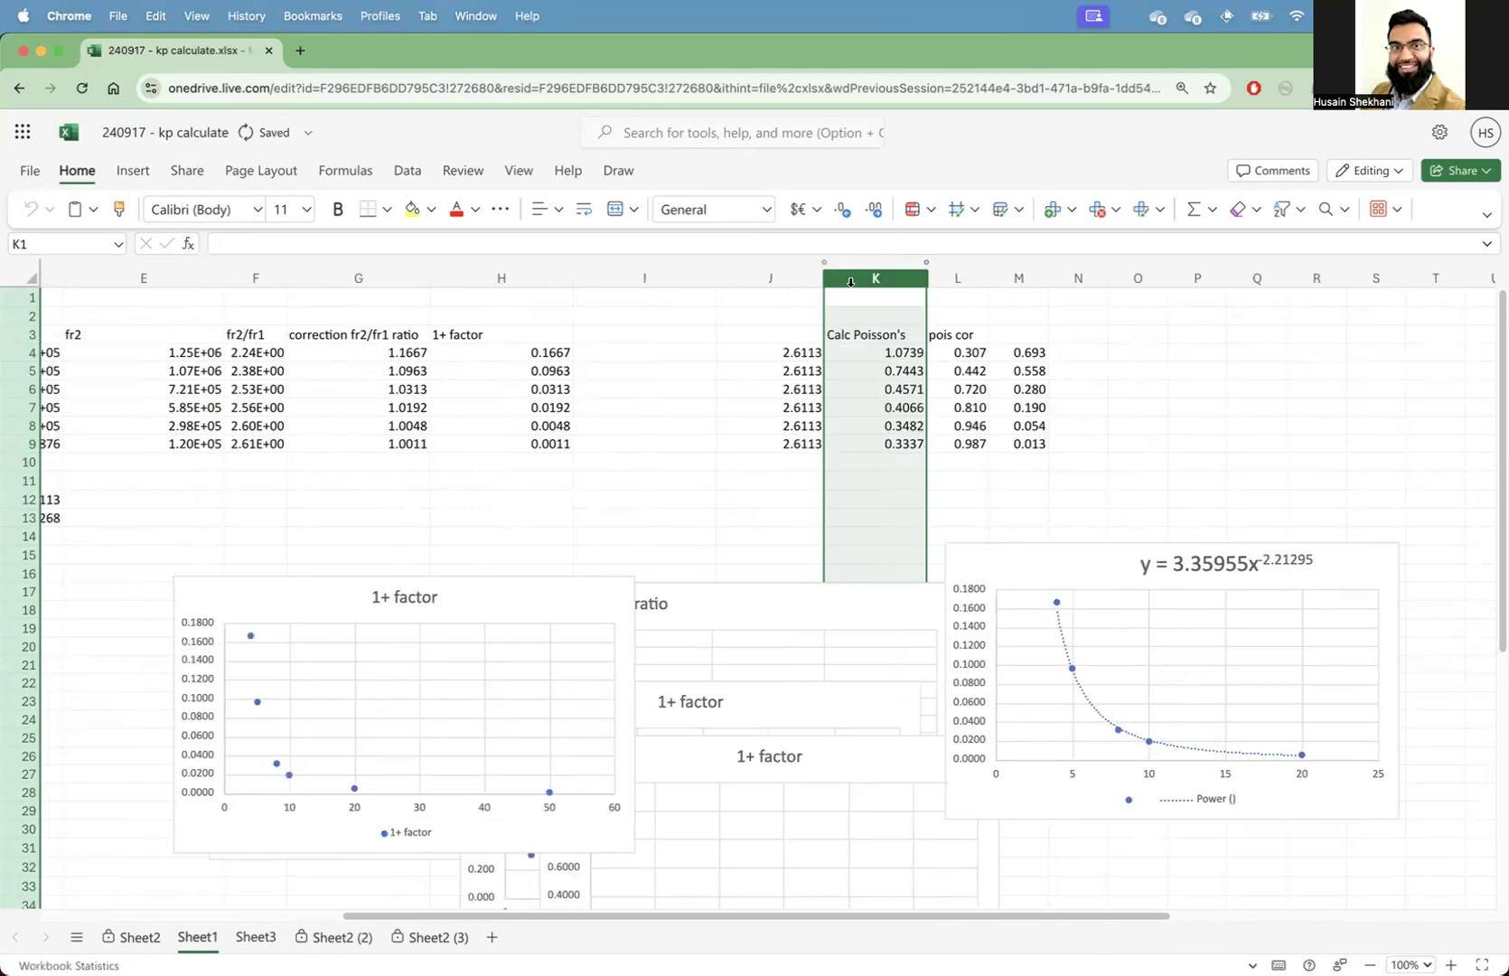
Step: Insert a blank column left of Calc Poisson's, then select Ratio range B3:B9
right_click(840, 284)
left_click(974, 443)
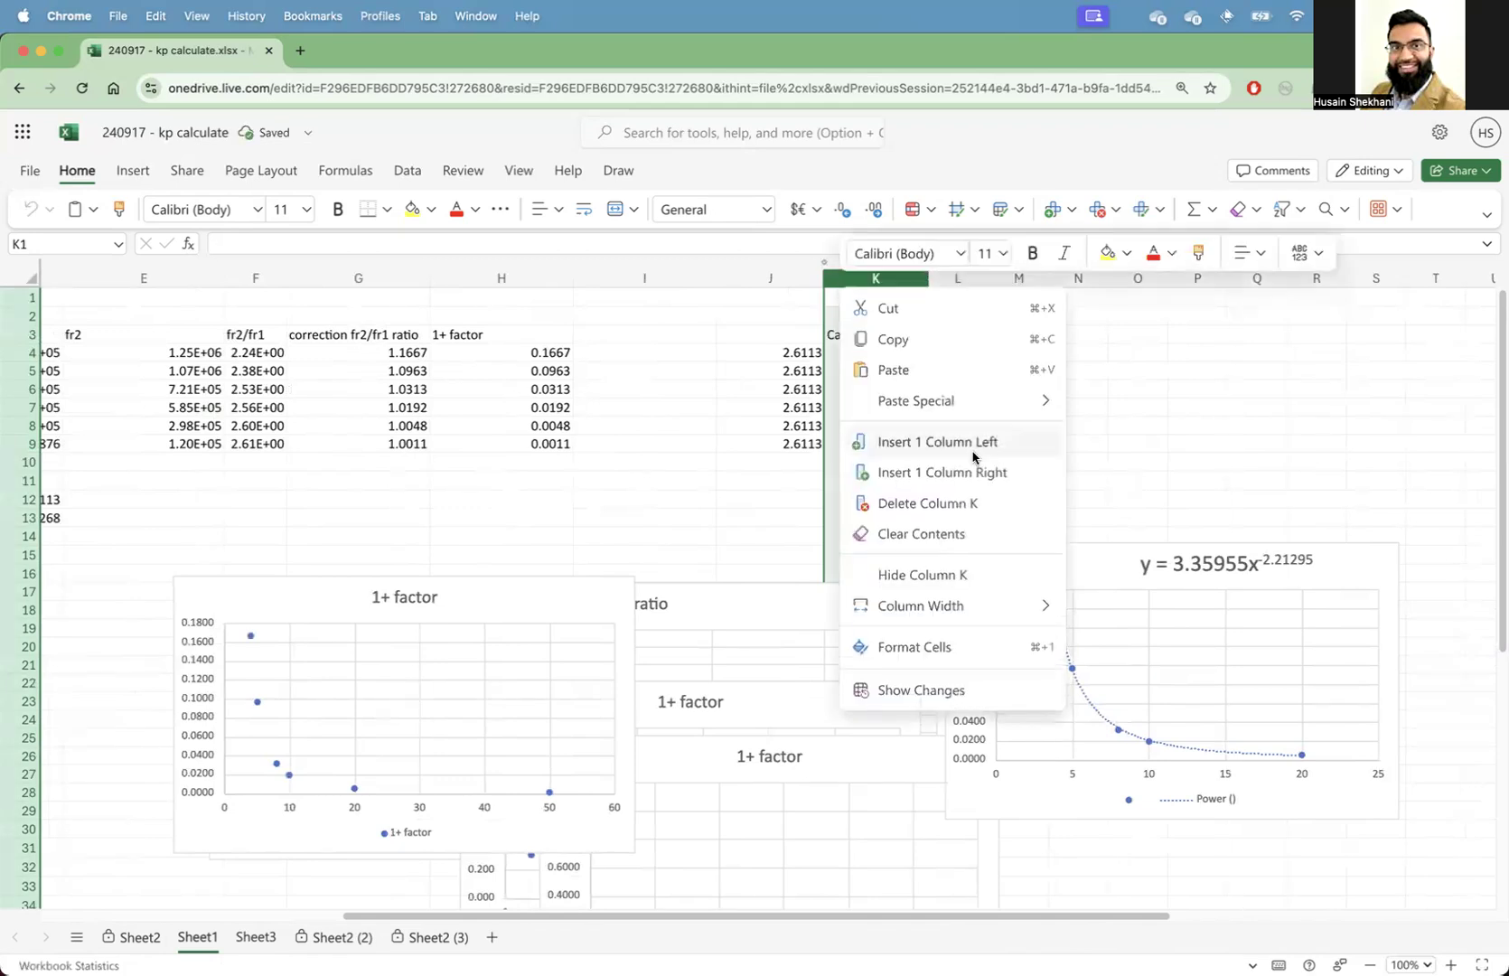
left_click(896, 352)
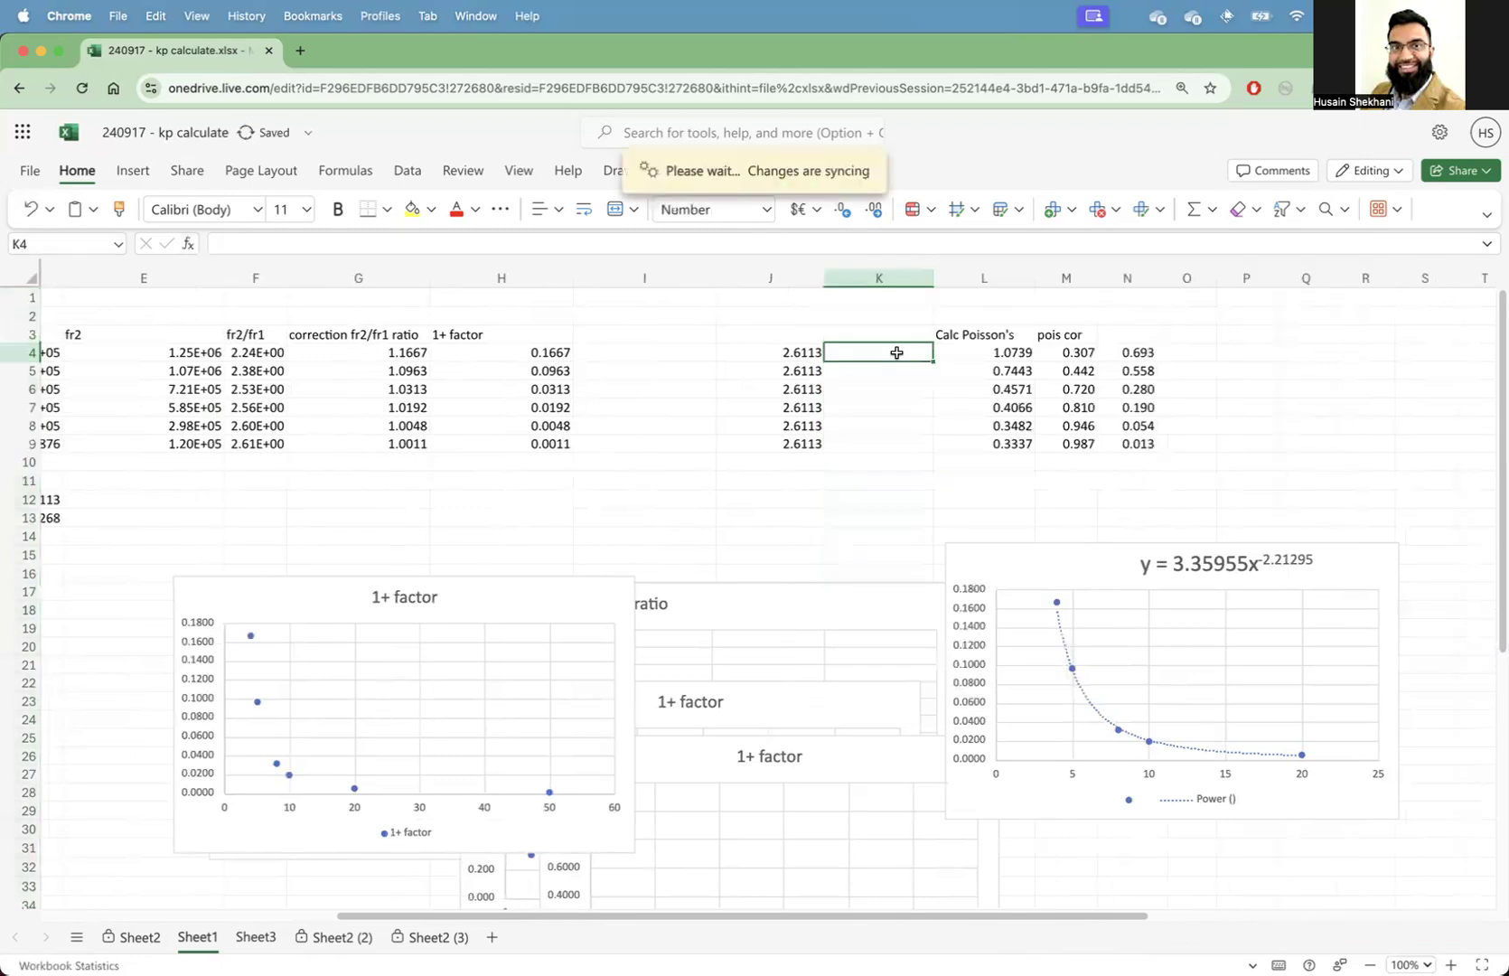
left_click(916, 409)
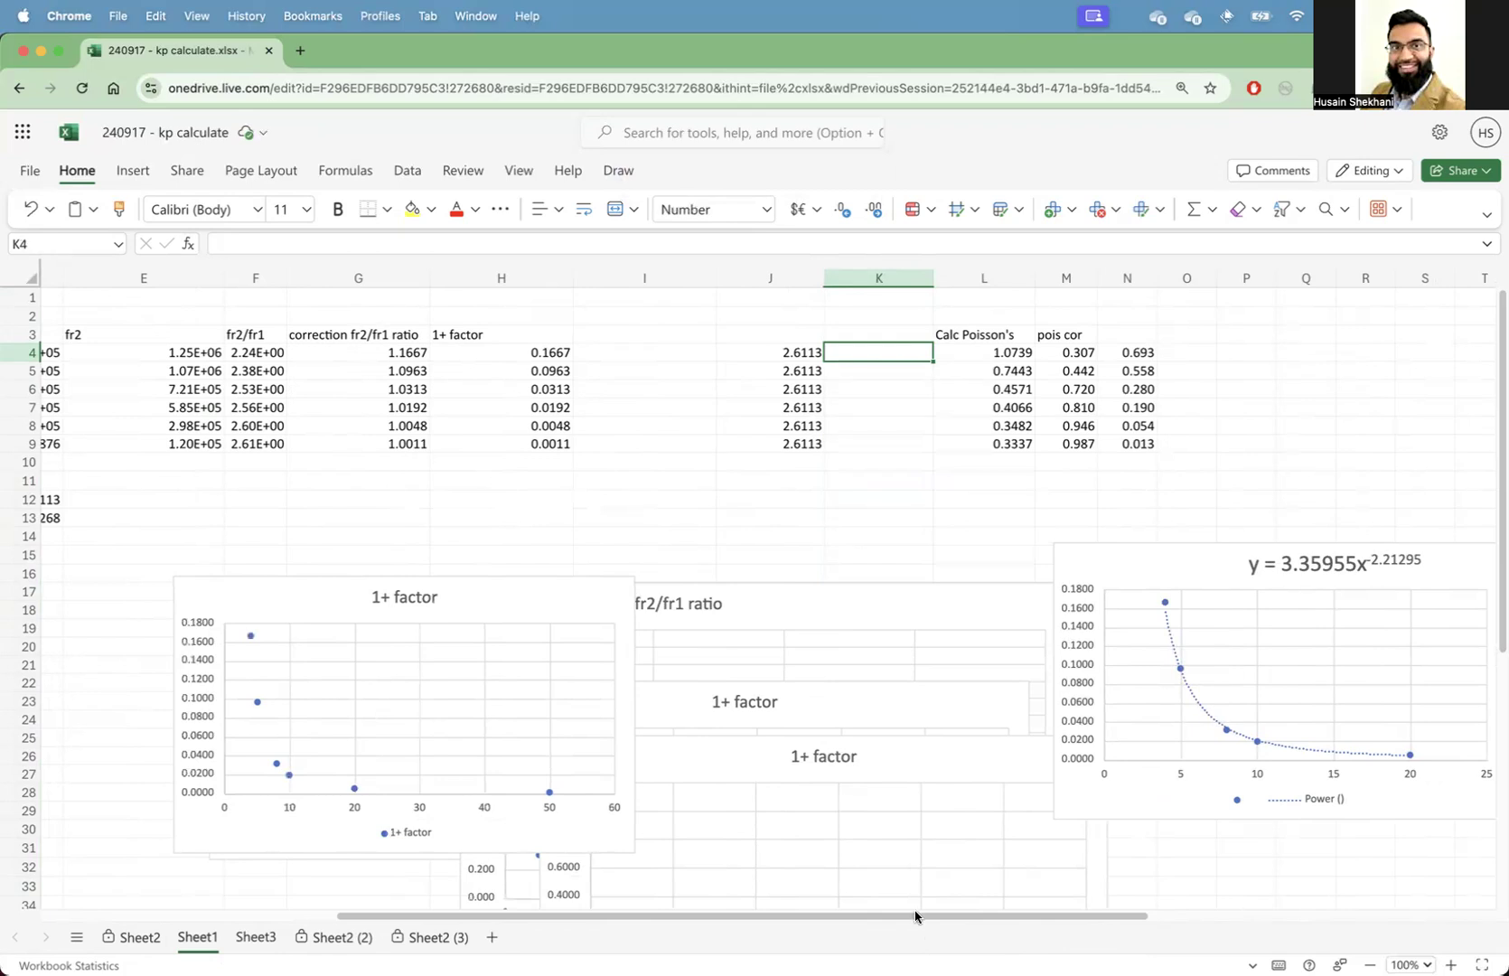
scroll(106, 373, "left", 5)
left_click_drag(264, 336, 259, 444)
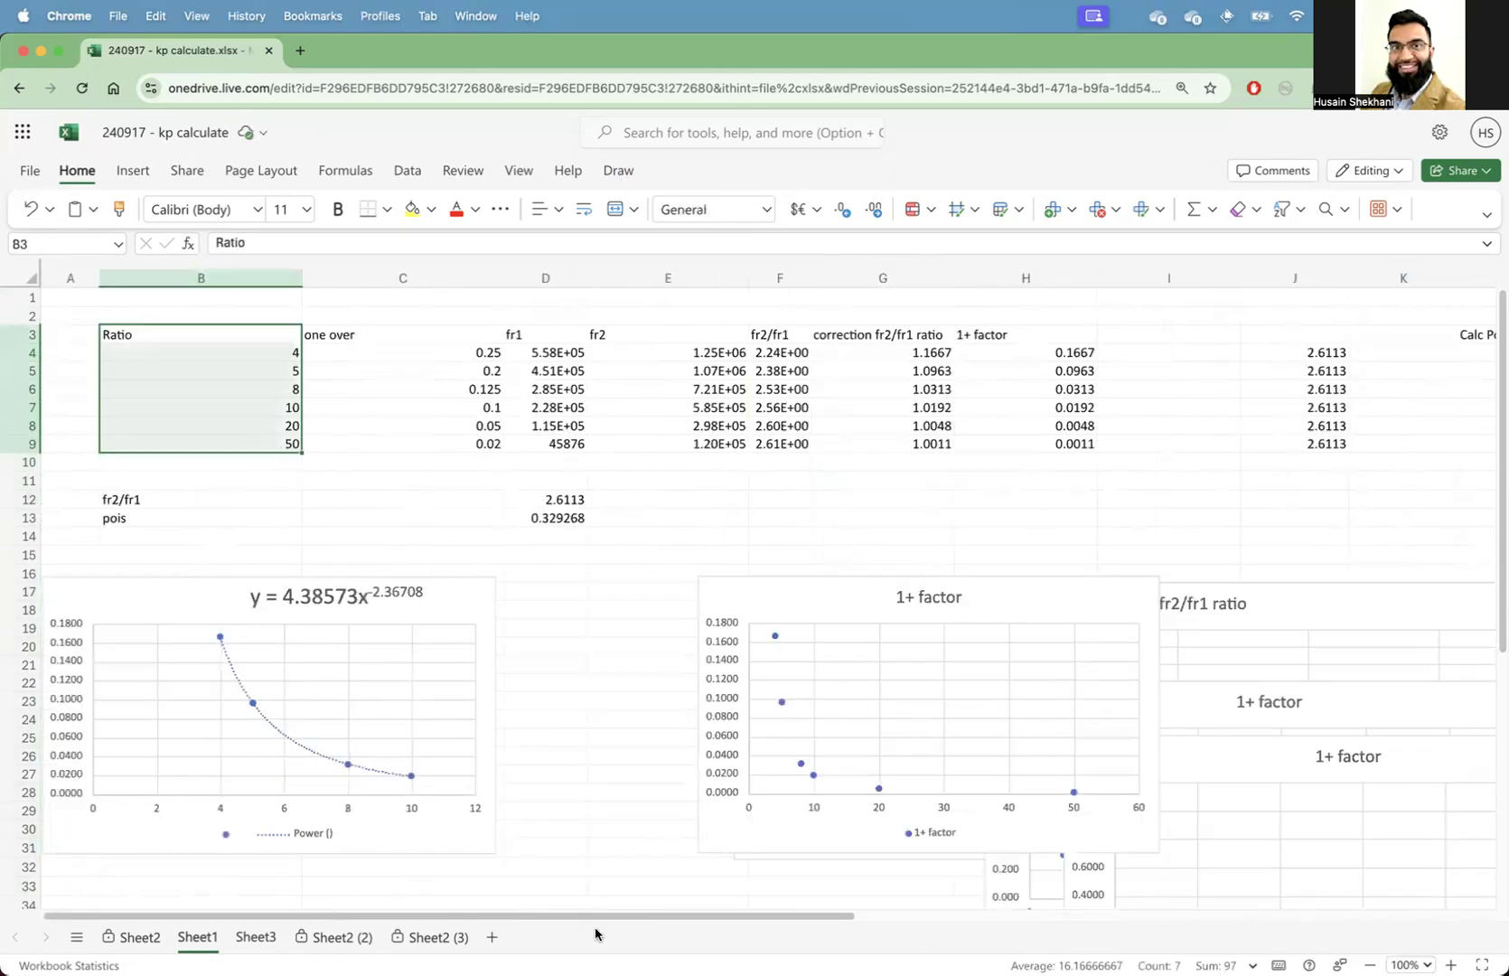
Step: Paste the Ratio column with its header into K3:K9 beside Calc Poisson's
key("super+c")
scroll(950, 386, "right", 5)
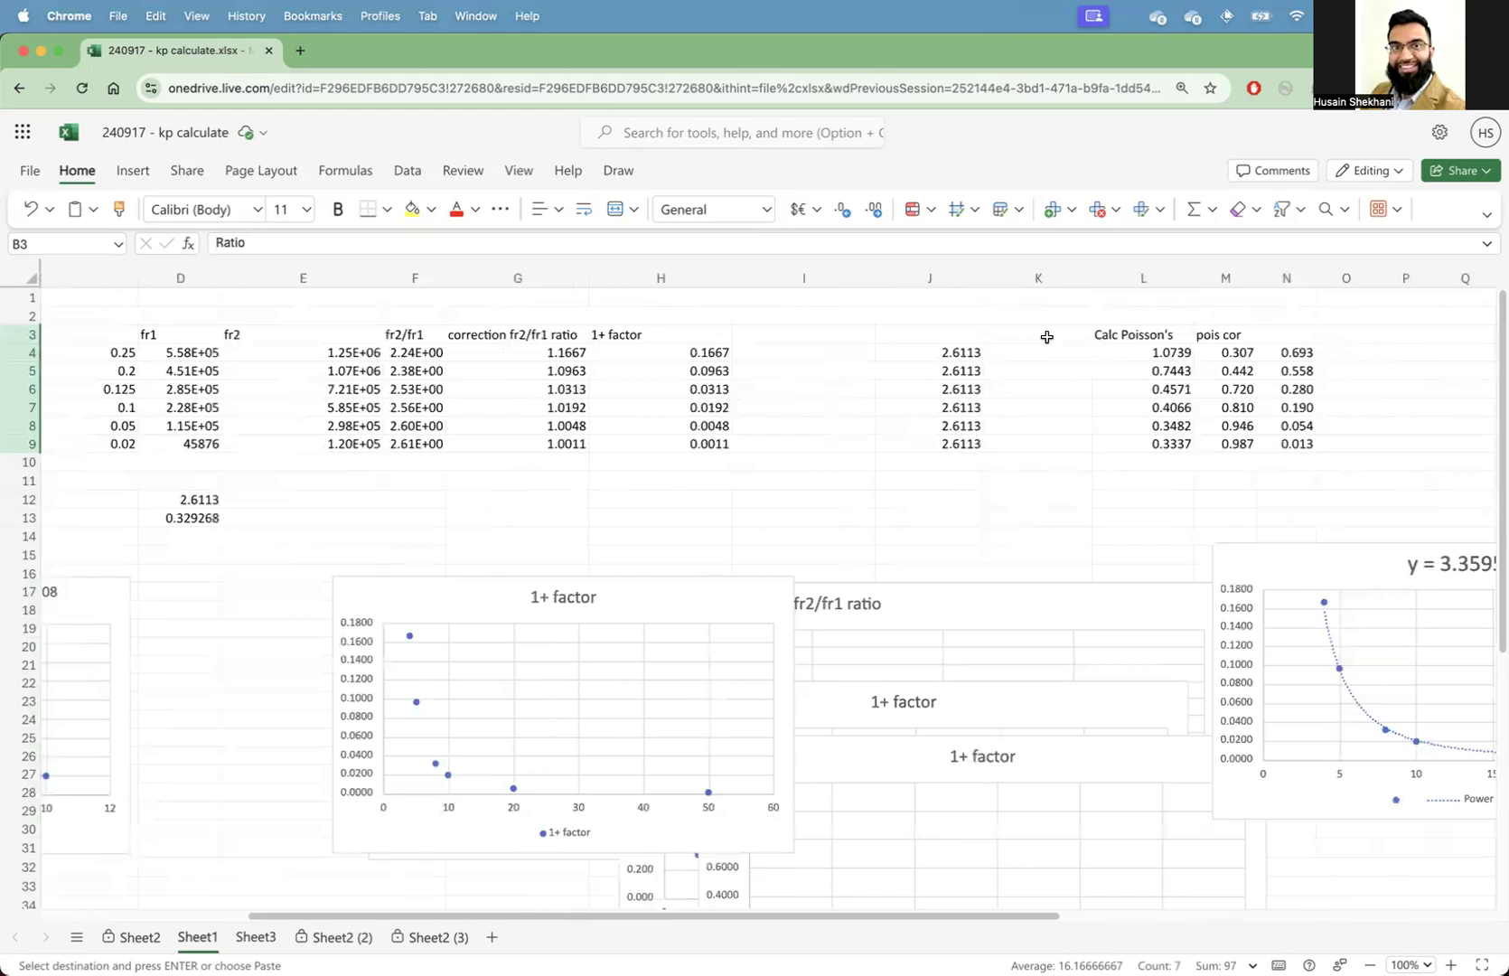
left_click(1037, 331)
key("super+v")
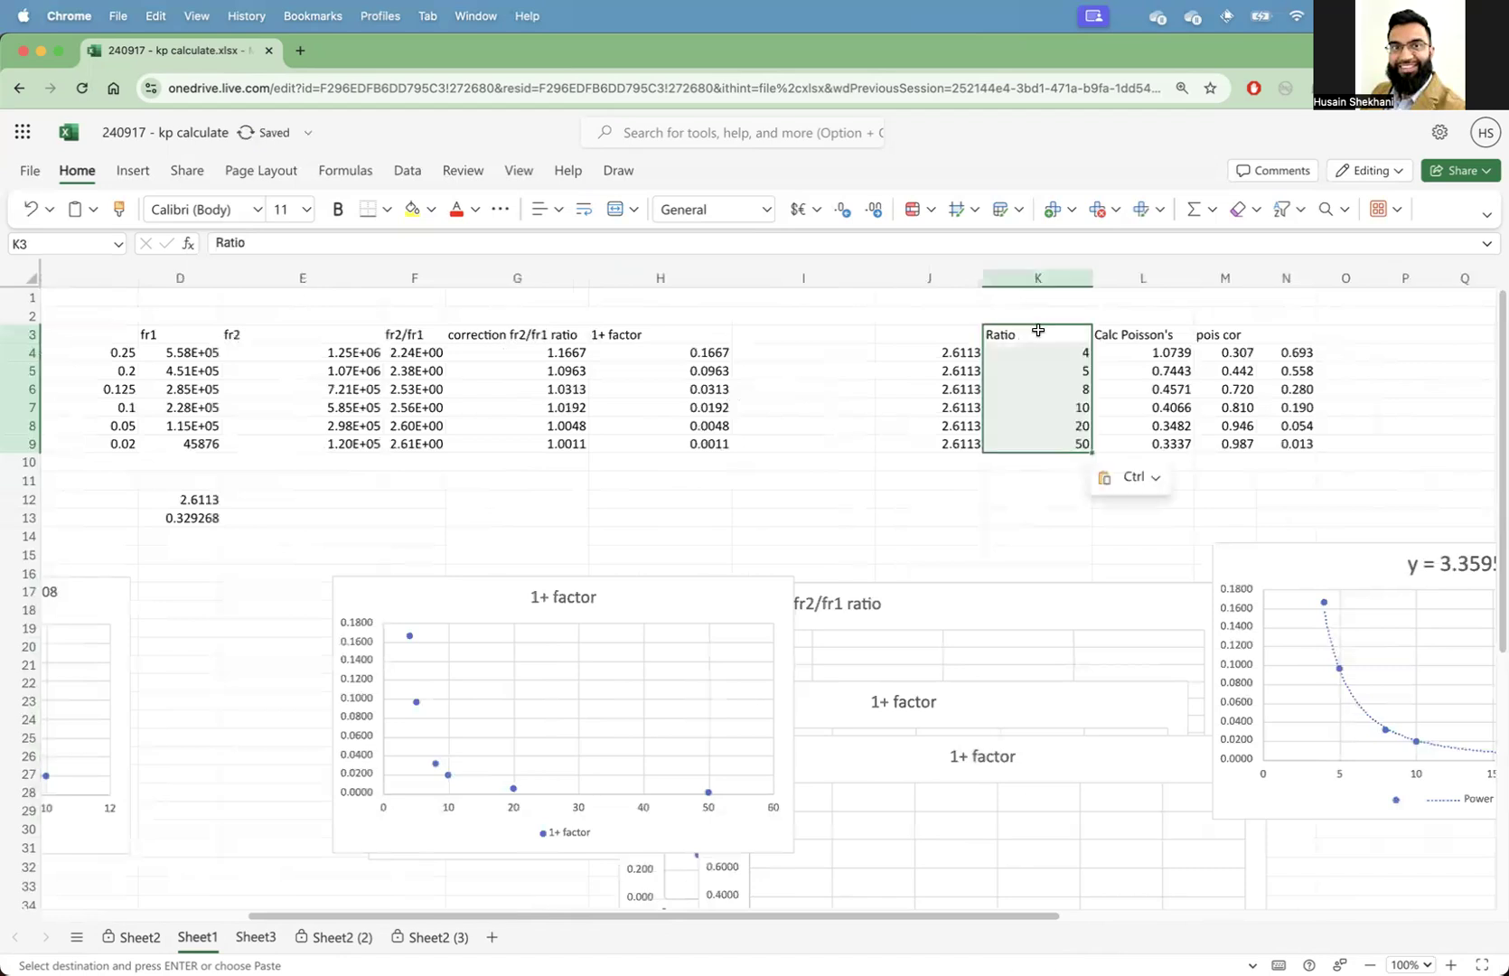
left_click(1037, 328)
left_click(1148, 441, "shift")
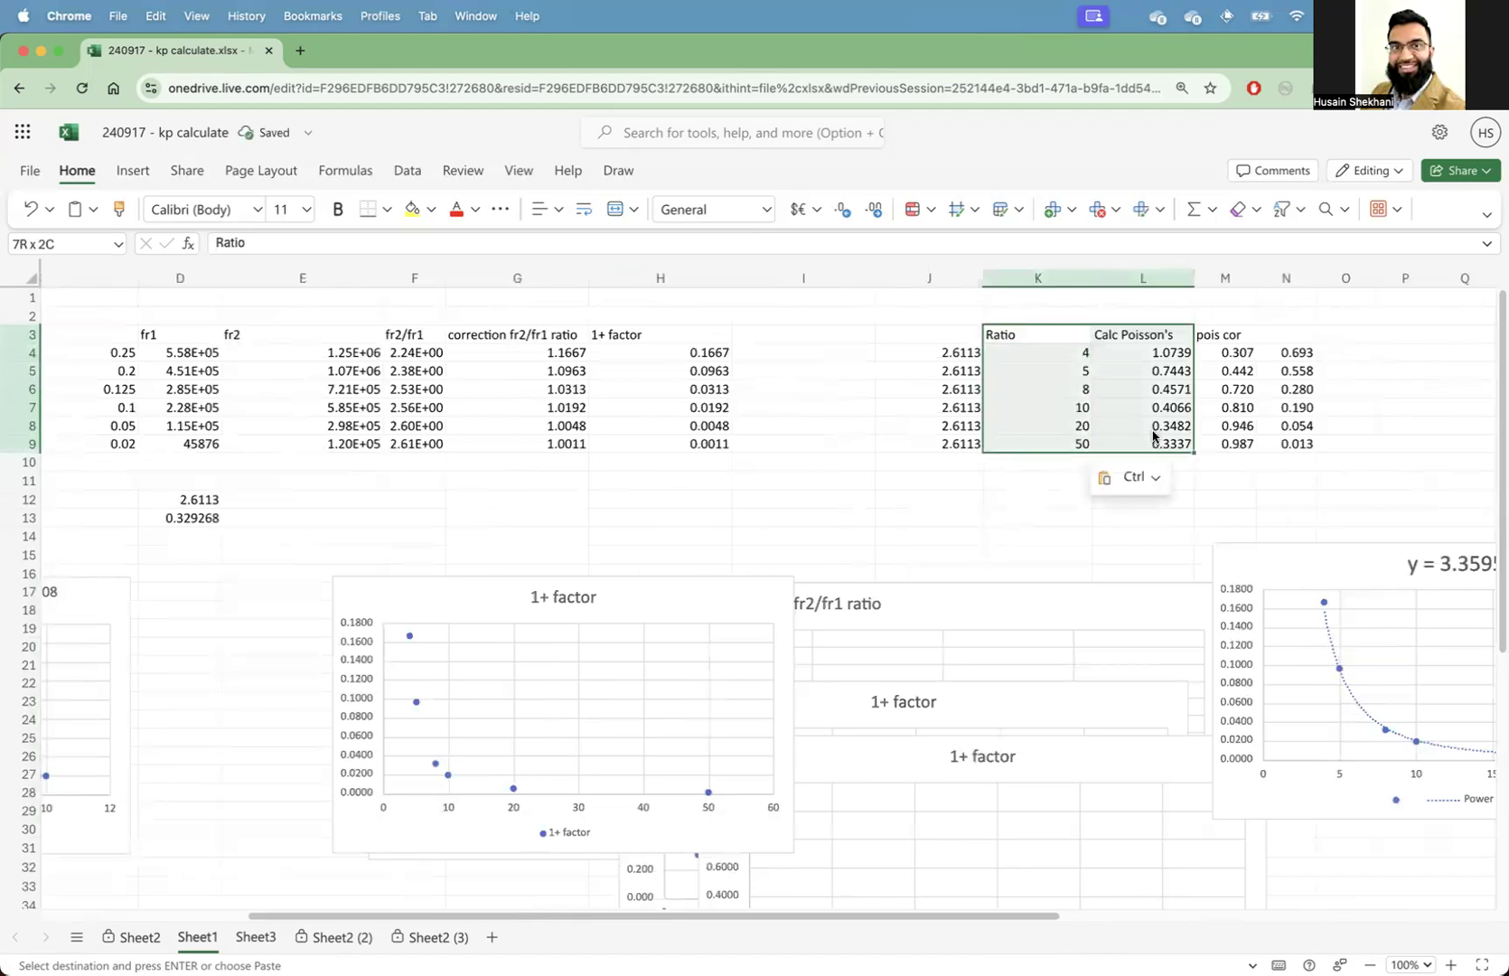
scroll(1171, 361, "down", 2)
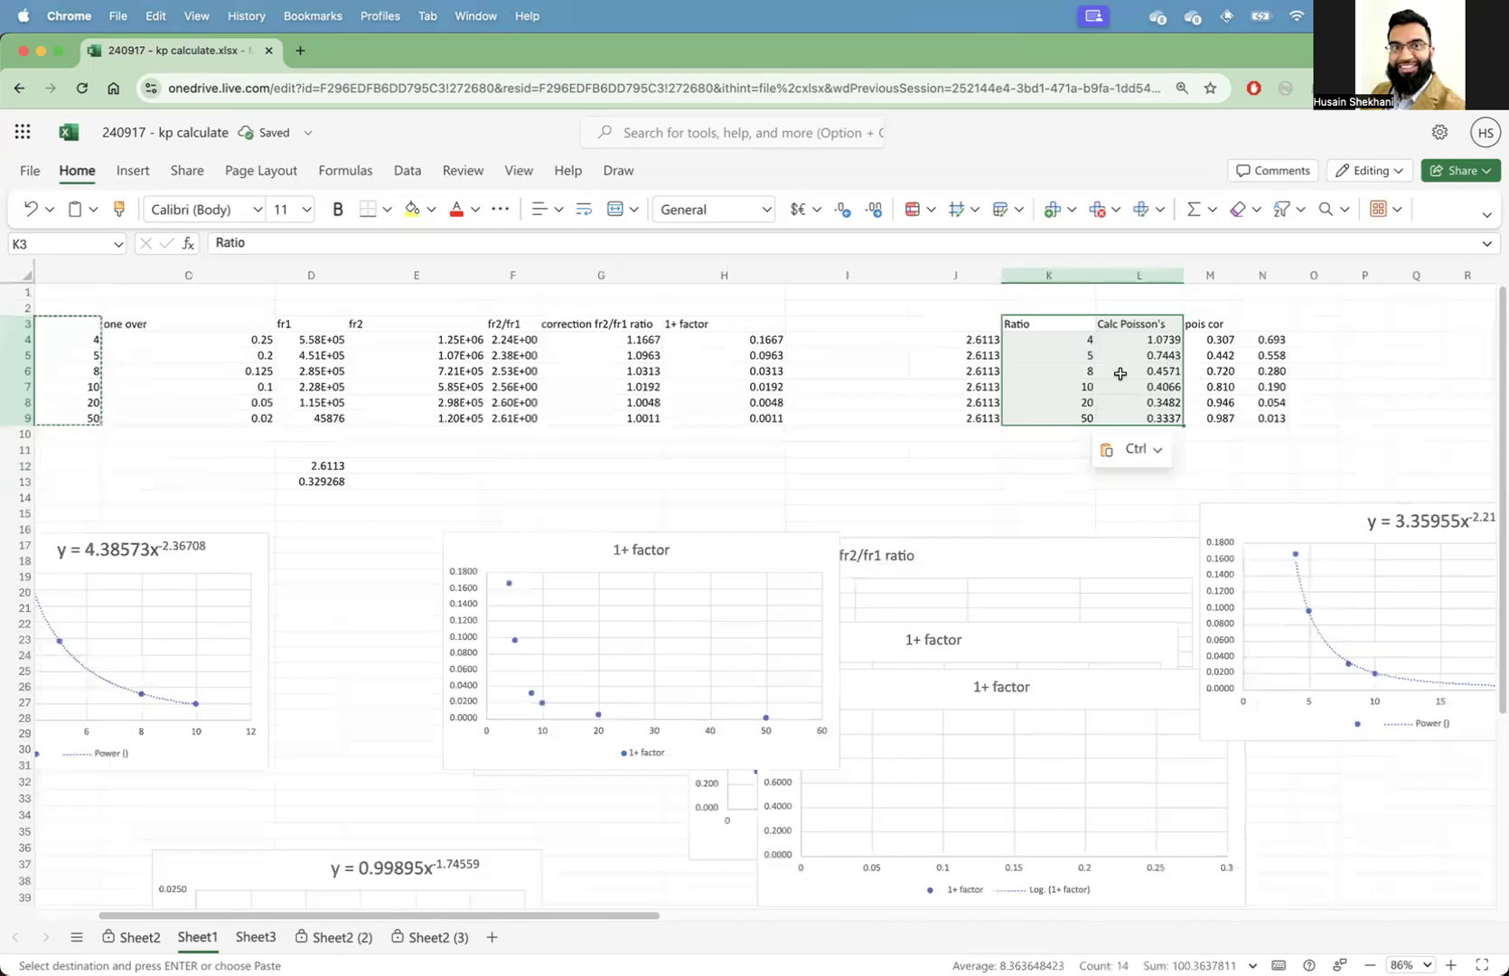
scroll(1239, 323, "up", 2)
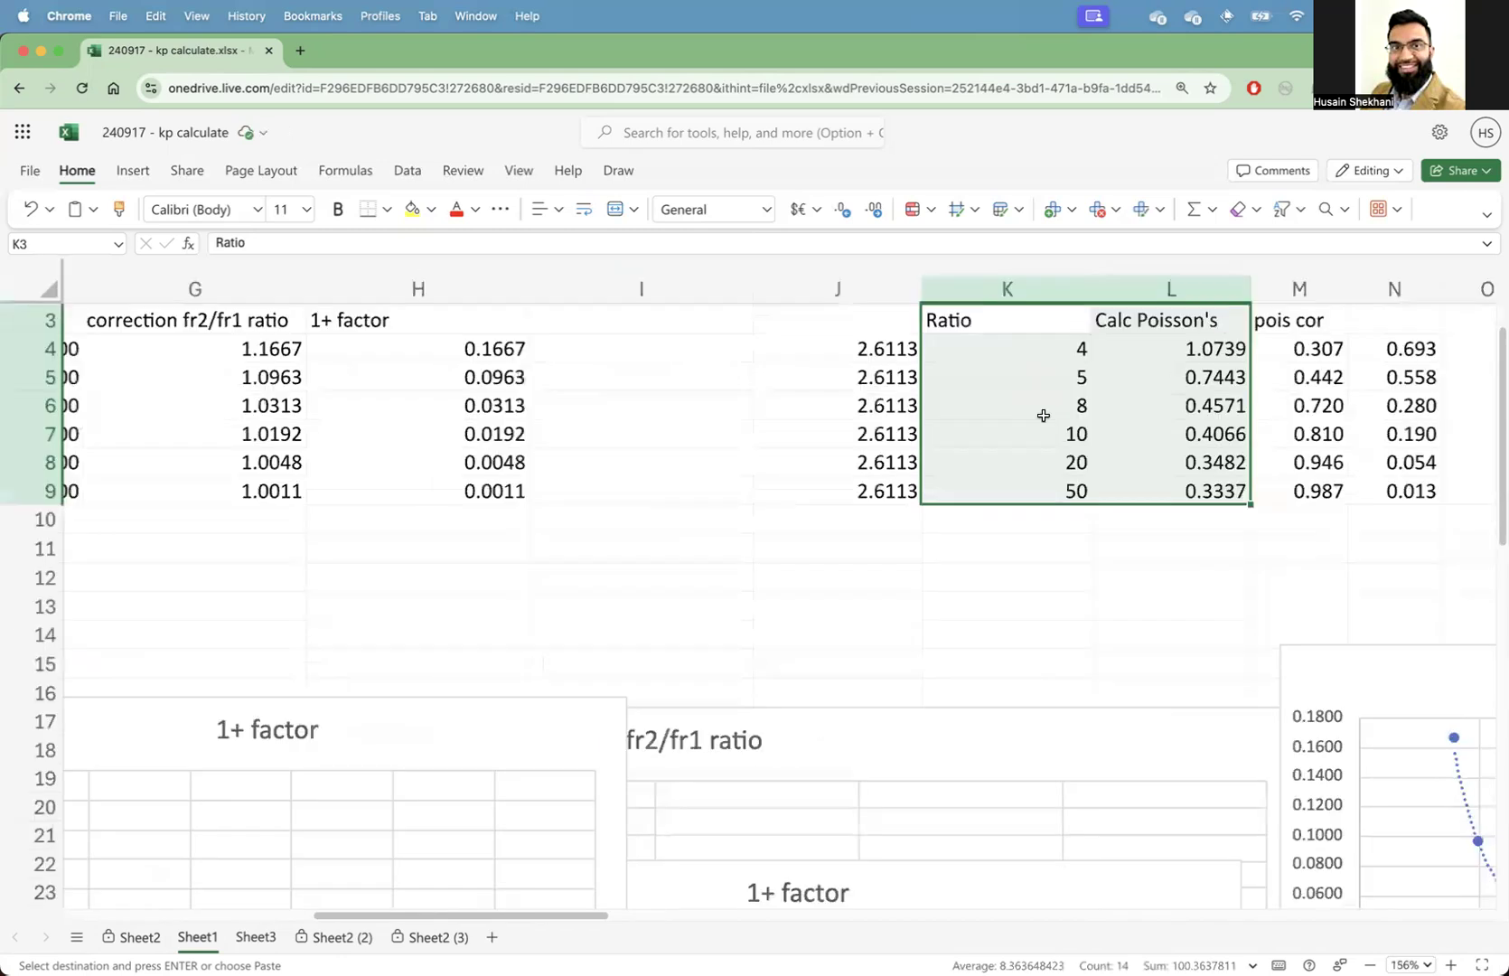
scroll(1044, 416, "up", 3)
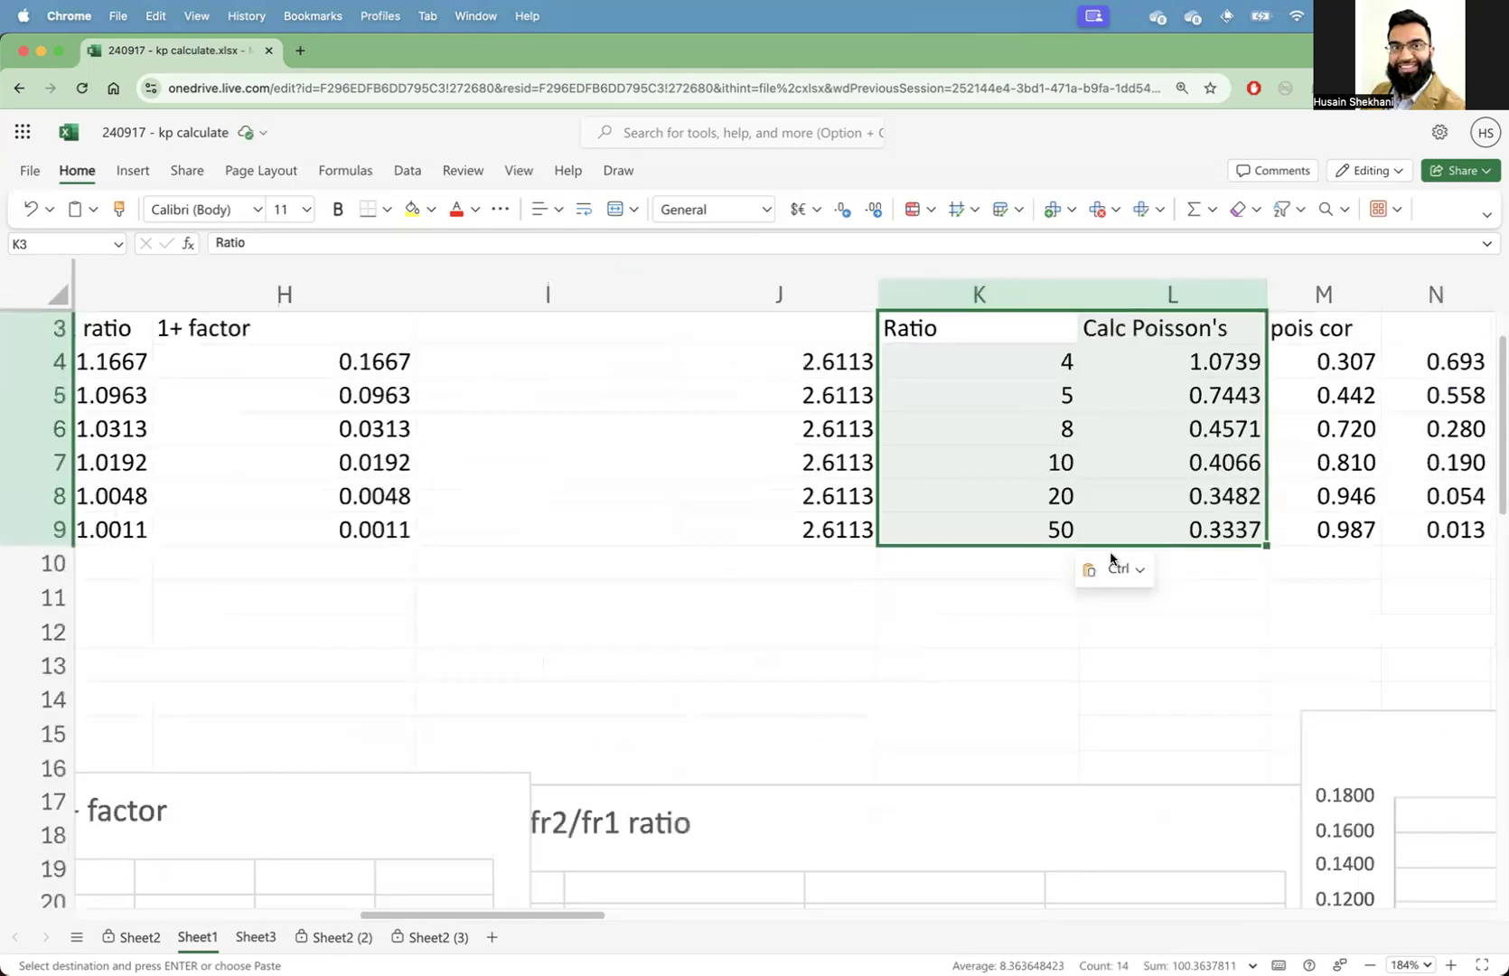
Step: Enter 0.329 in L10 below the Calc Poisson's values
left_click(1181, 560)
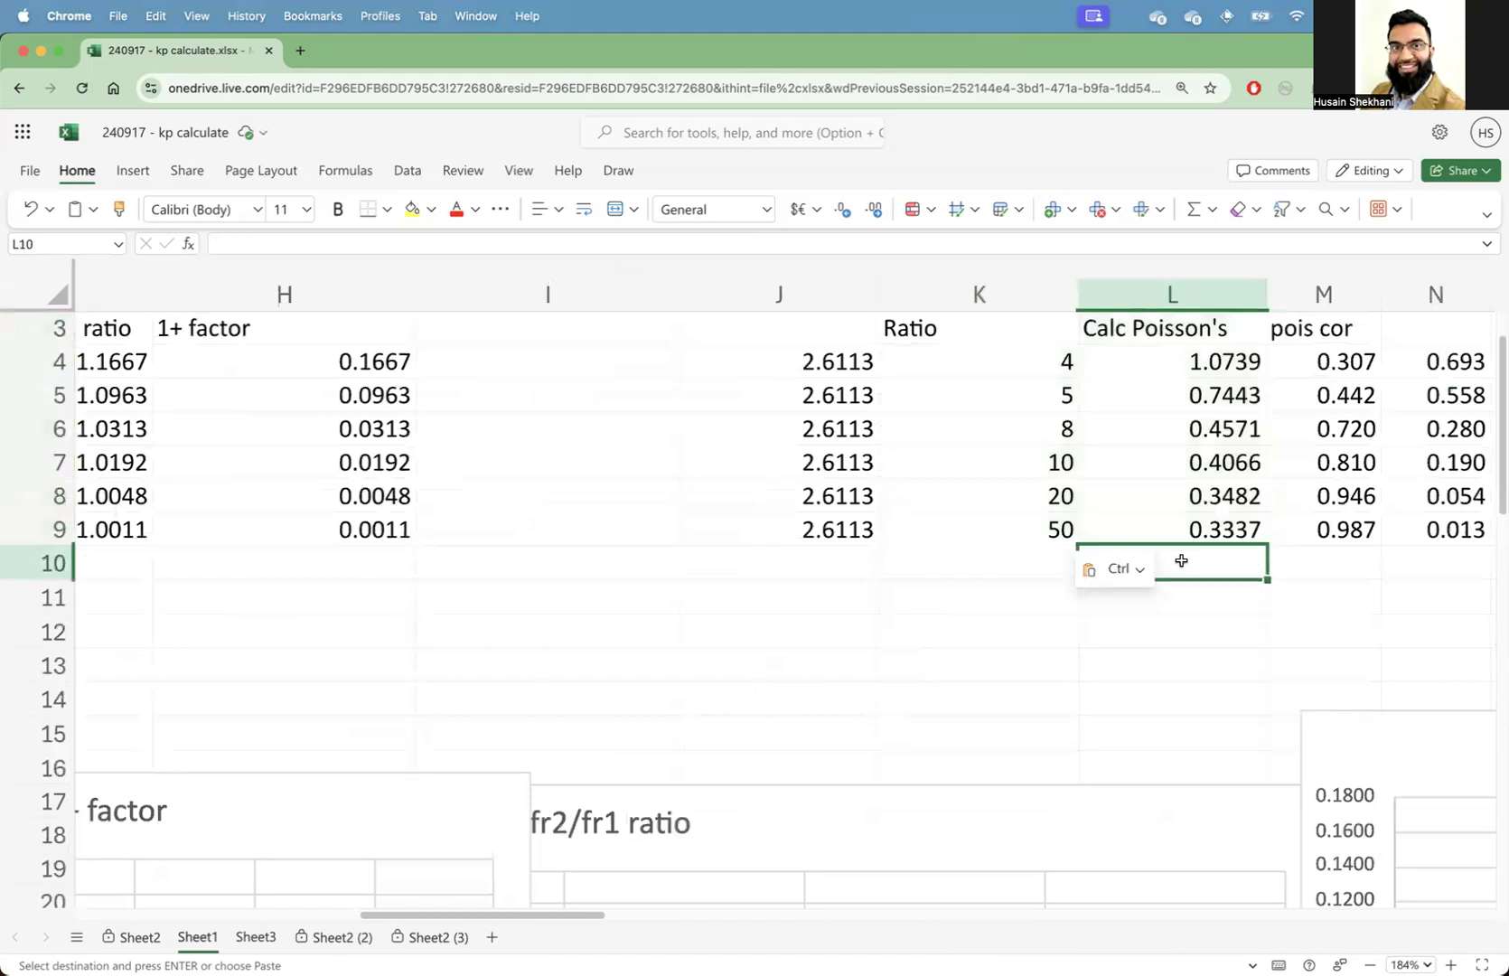
type(".0")
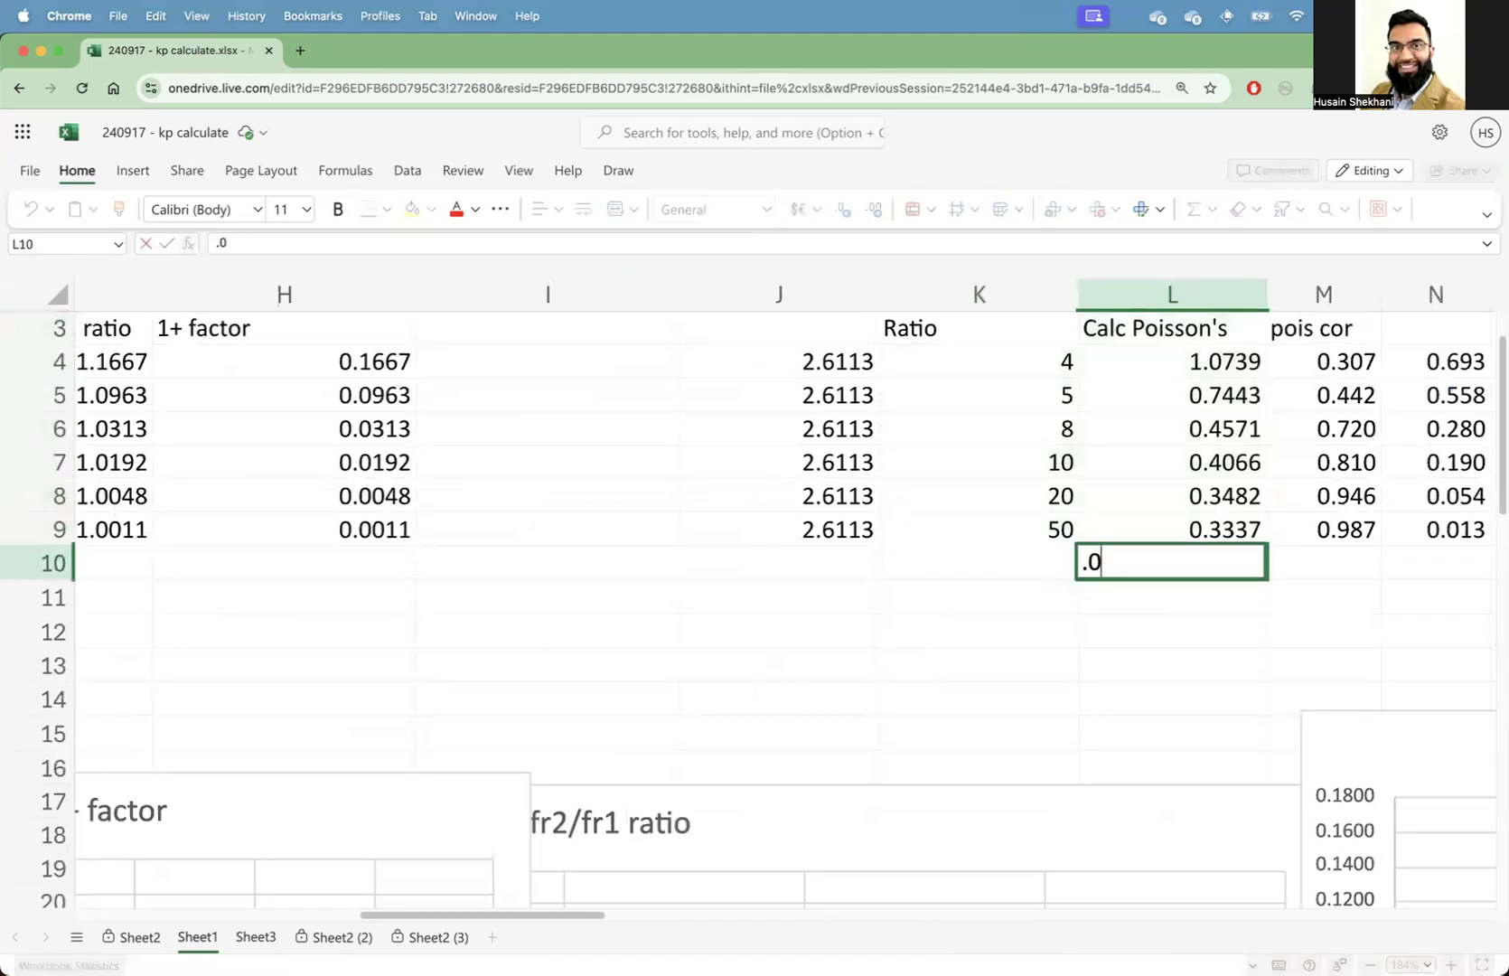
key("BackSpace")
type("329")
key("Return")
left_click(1050, 366)
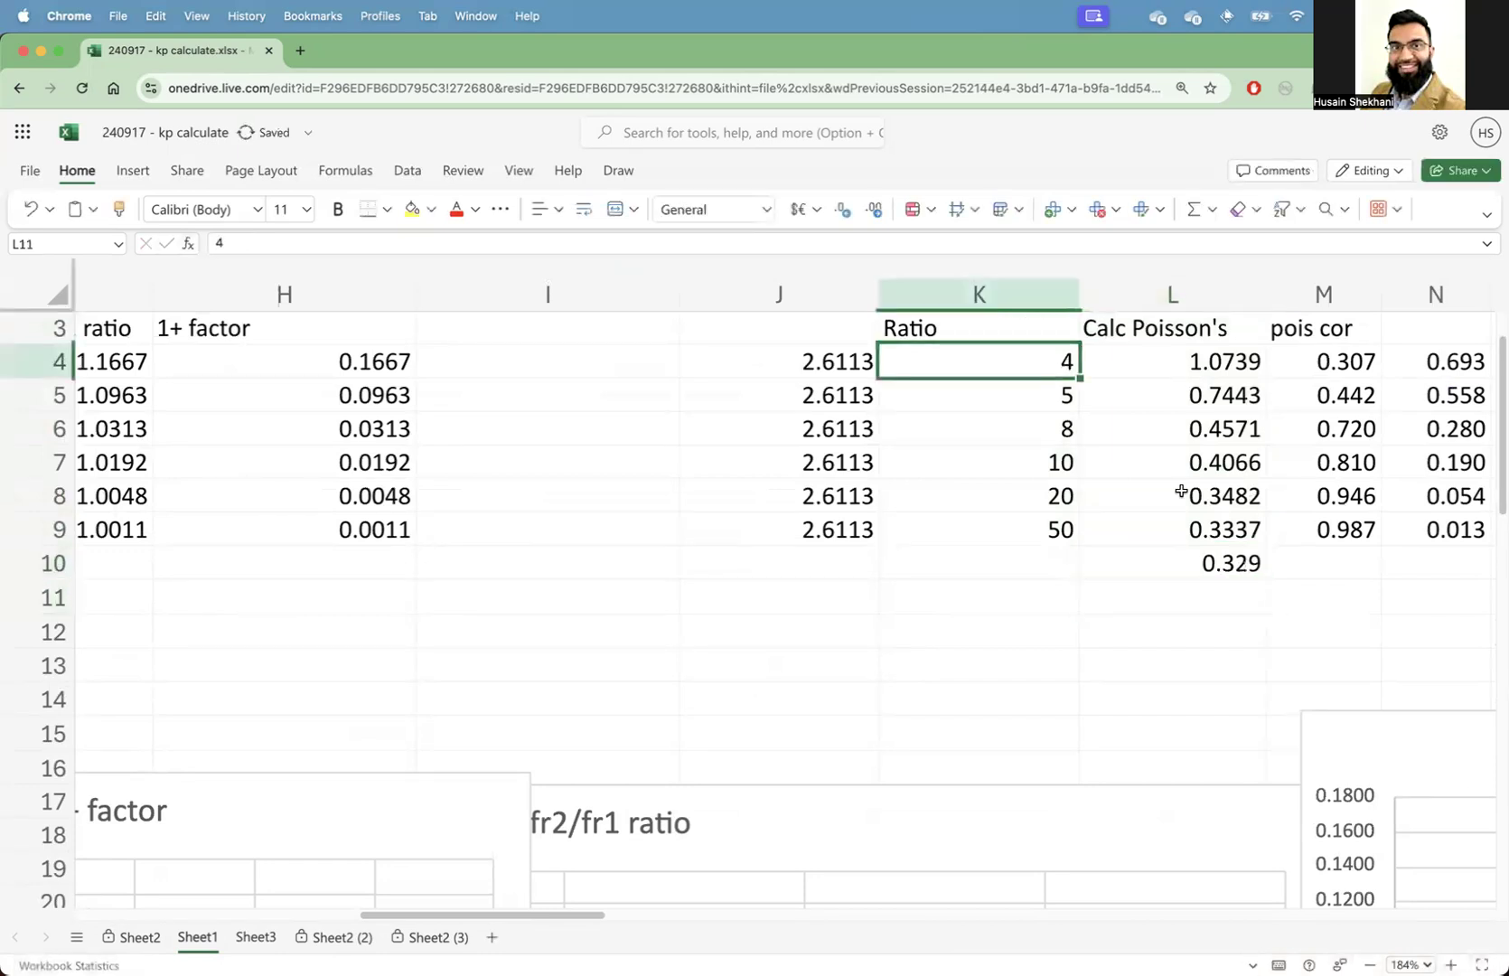
key("shift+Right")
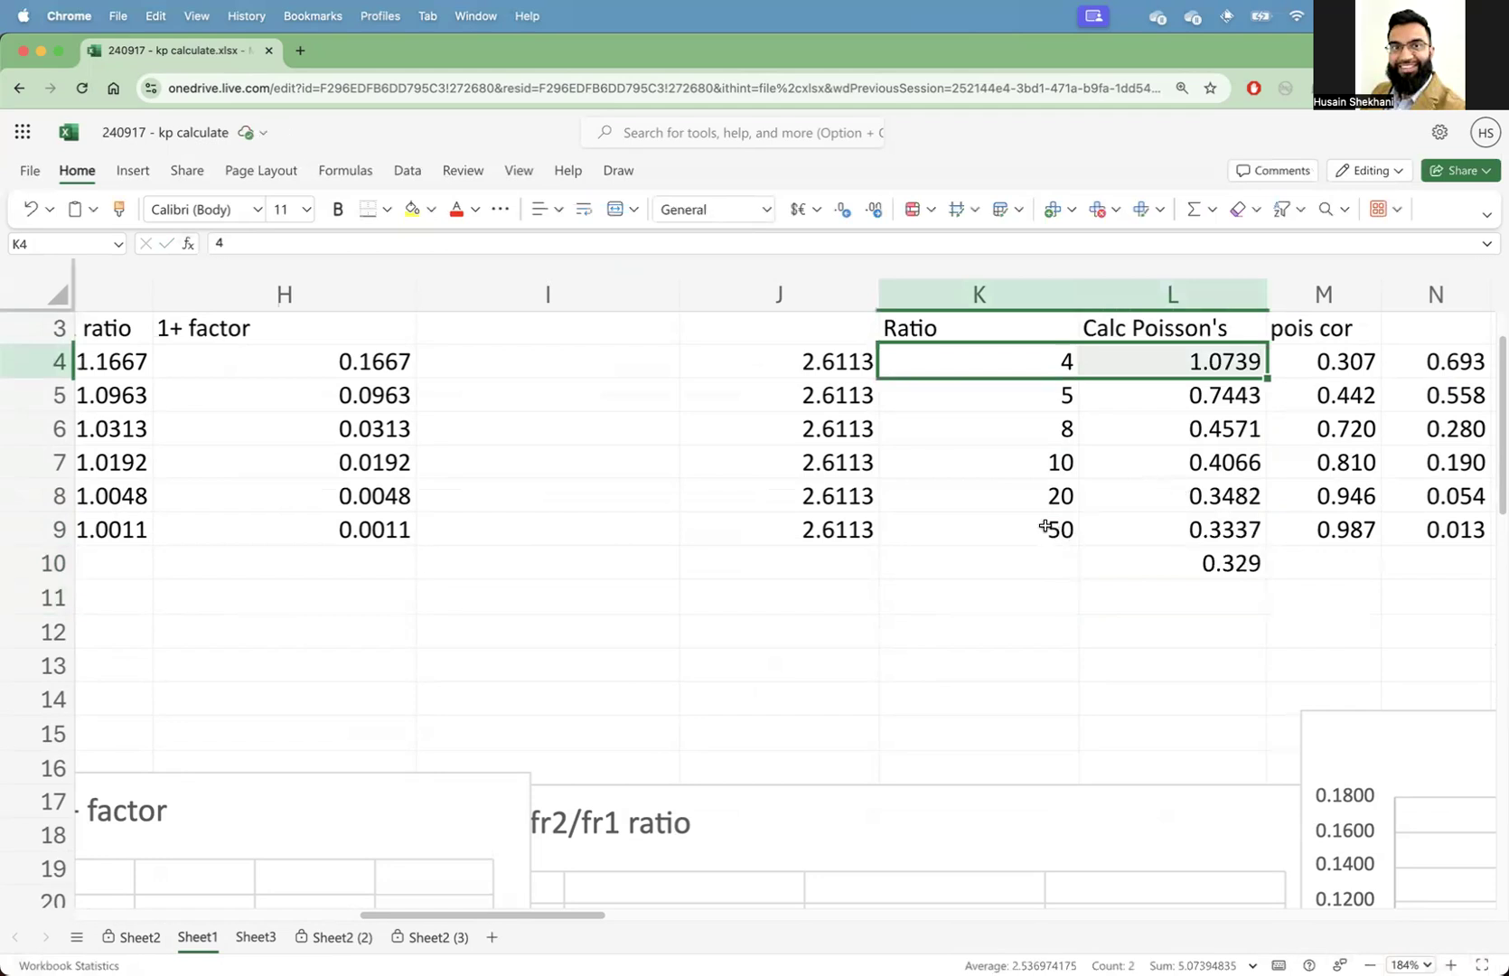
left_click(1198, 364)
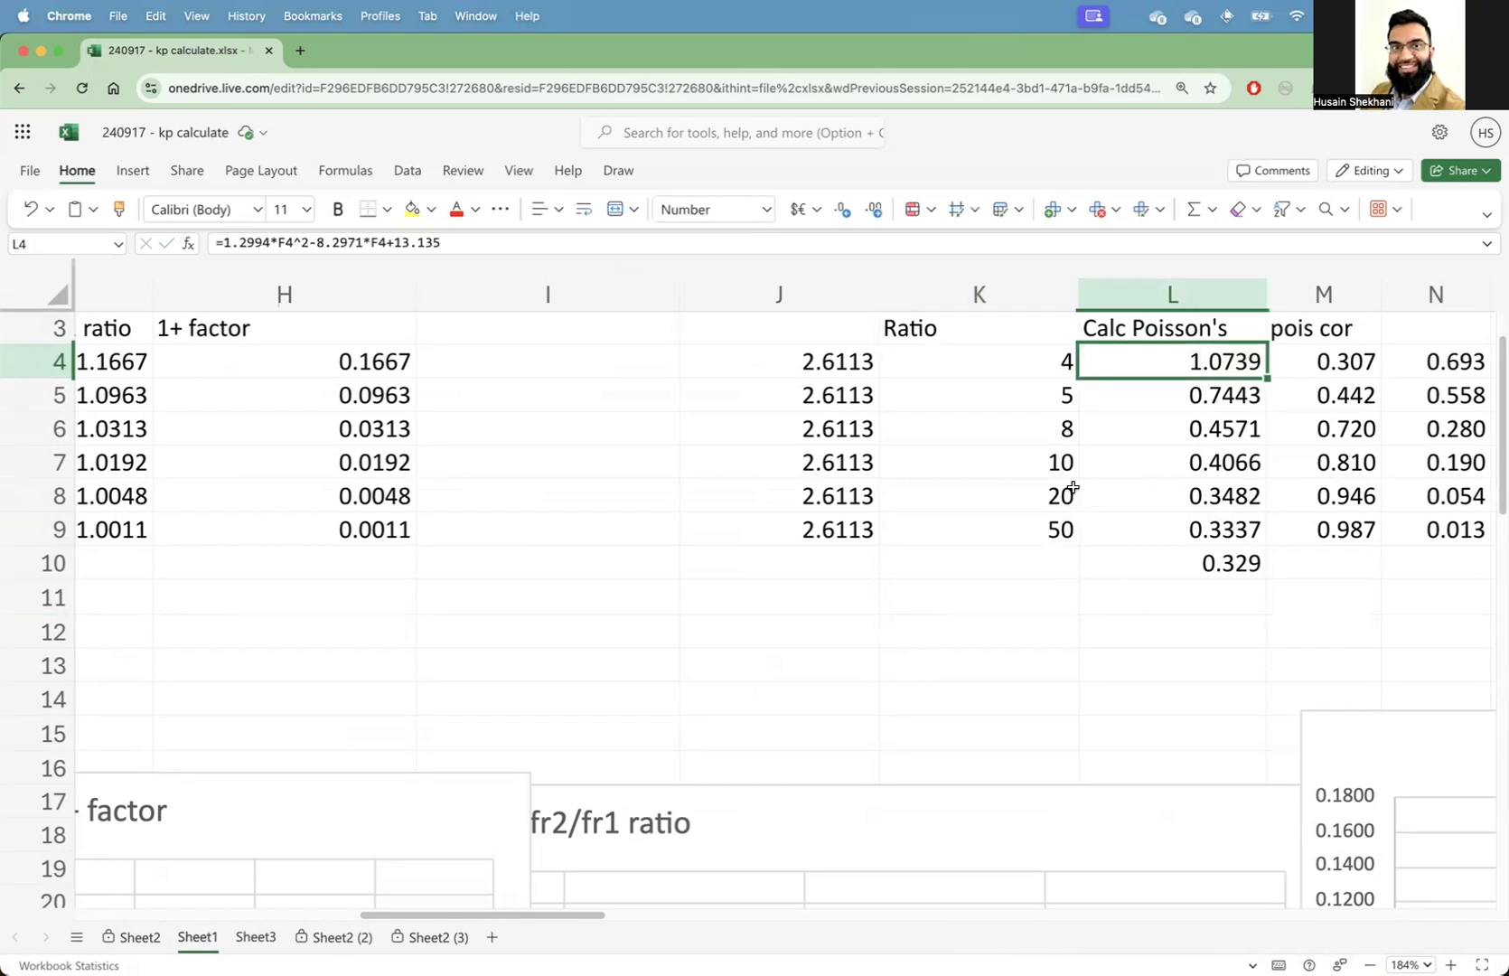
left_click_drag(1055, 431, 1152, 432)
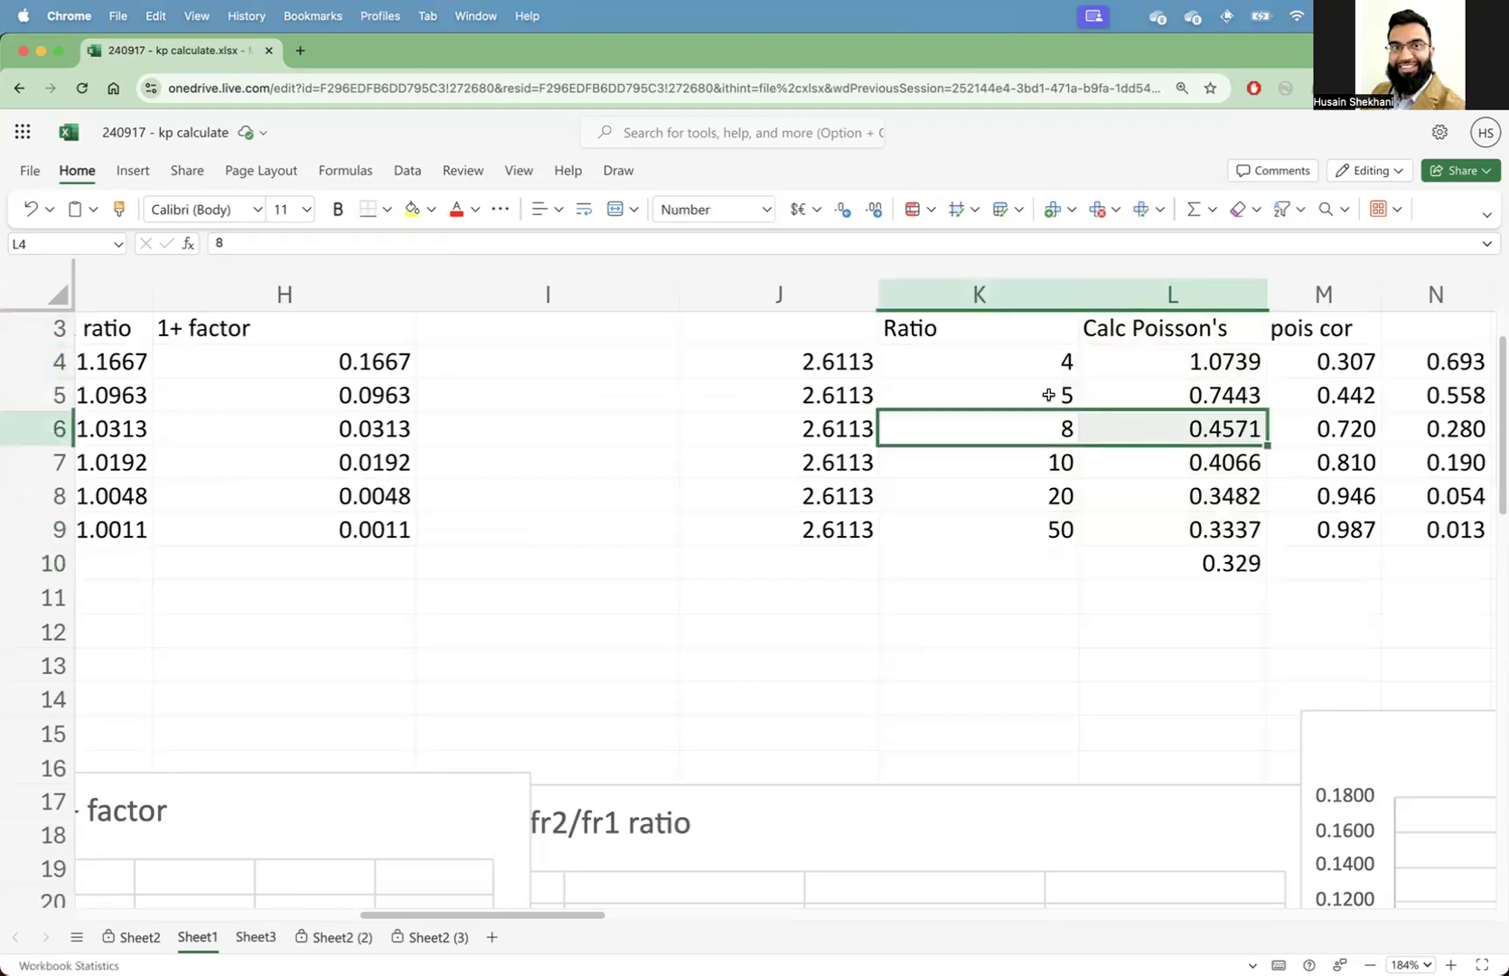
left_click(1053, 398)
left_click(1237, 437)
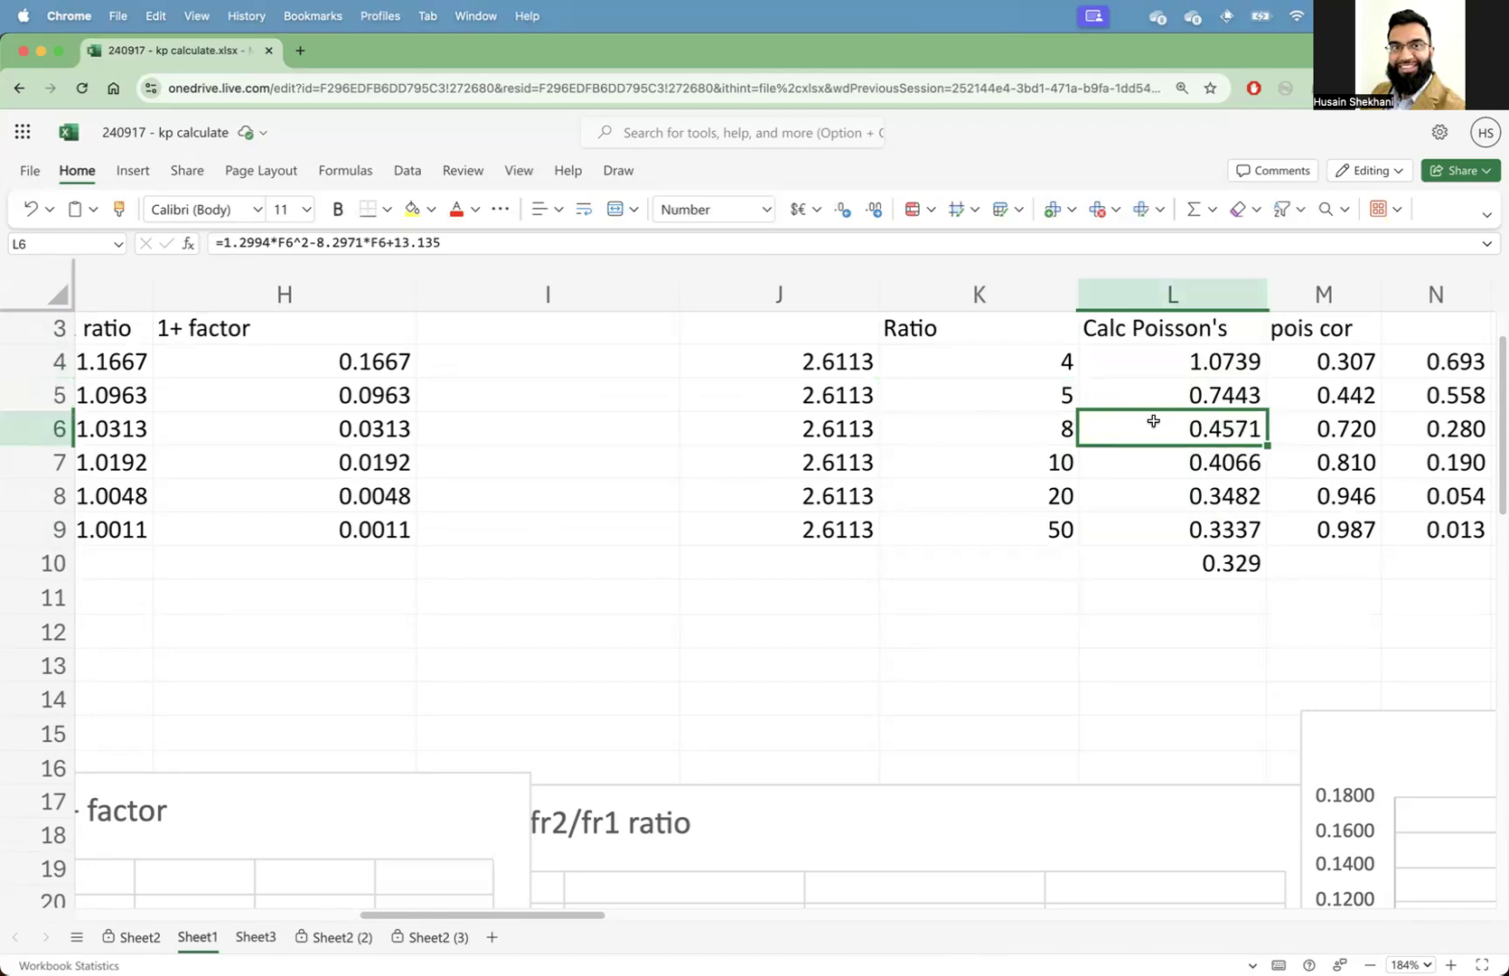
left_click(1062, 439)
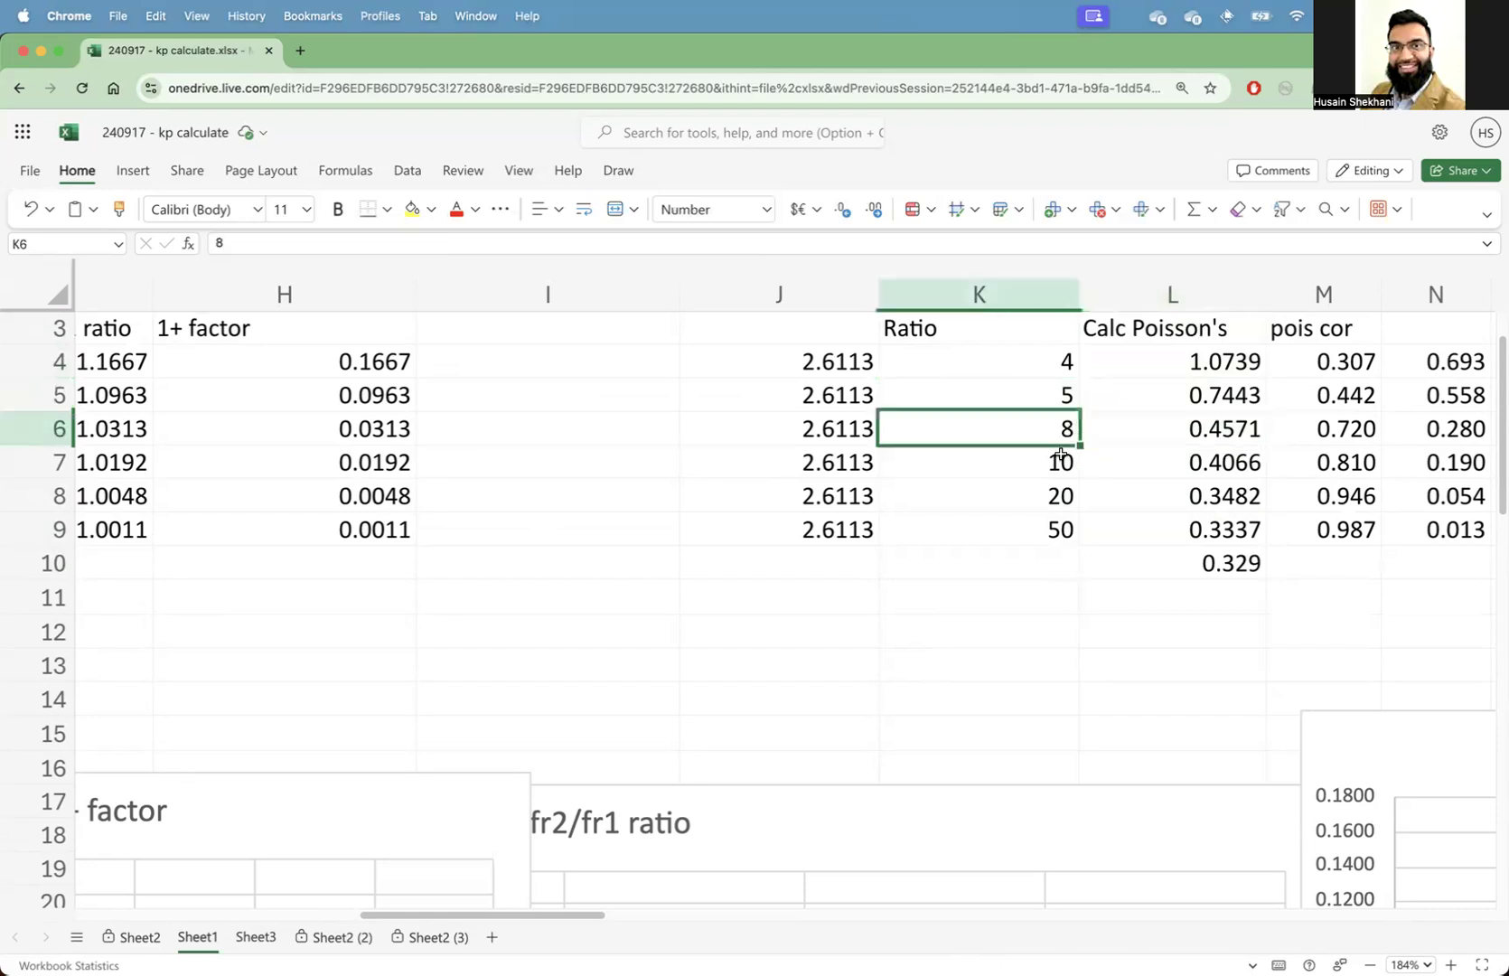
left_click(1156, 442)
left_click(1197, 503)
left_click(1060, 497)
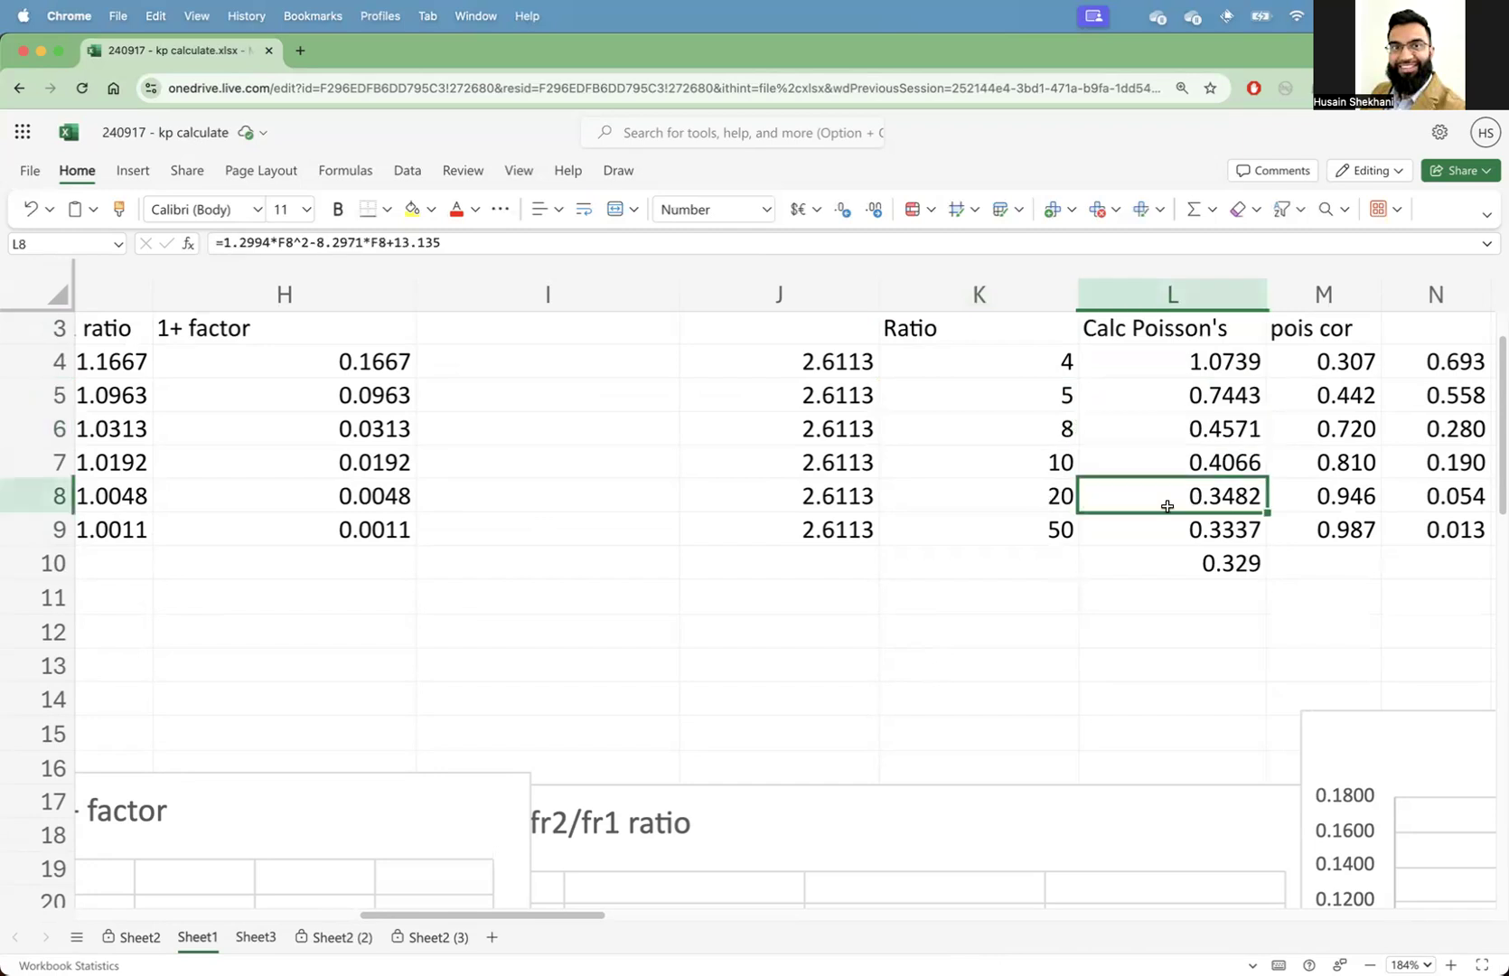
left_click(1166, 507)
left_click(1070, 500)
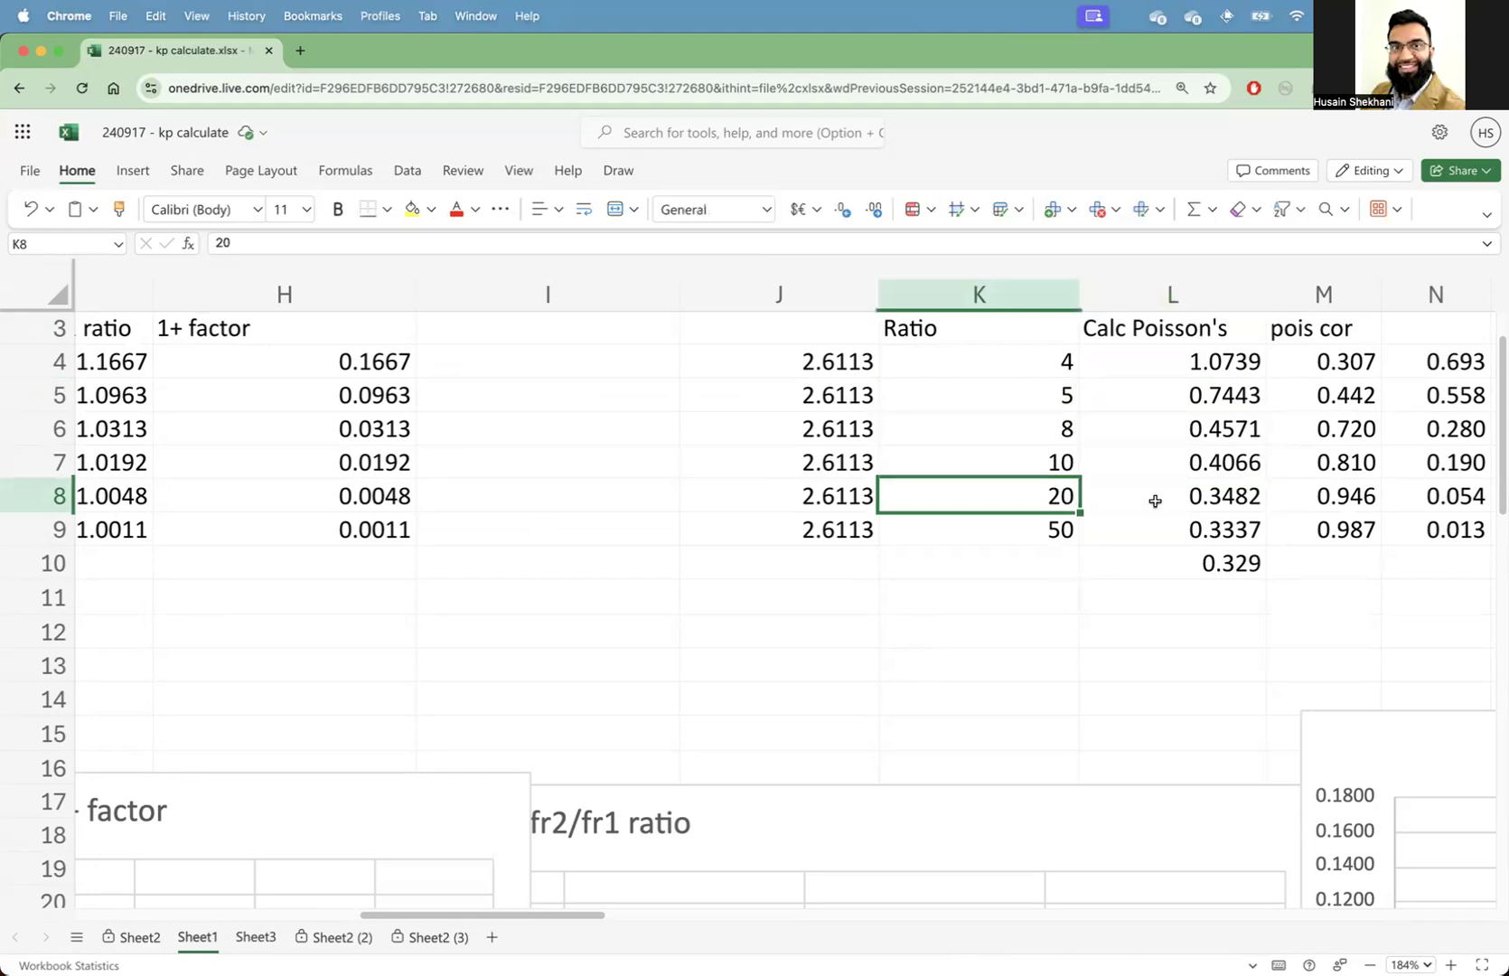
left_click(1179, 505)
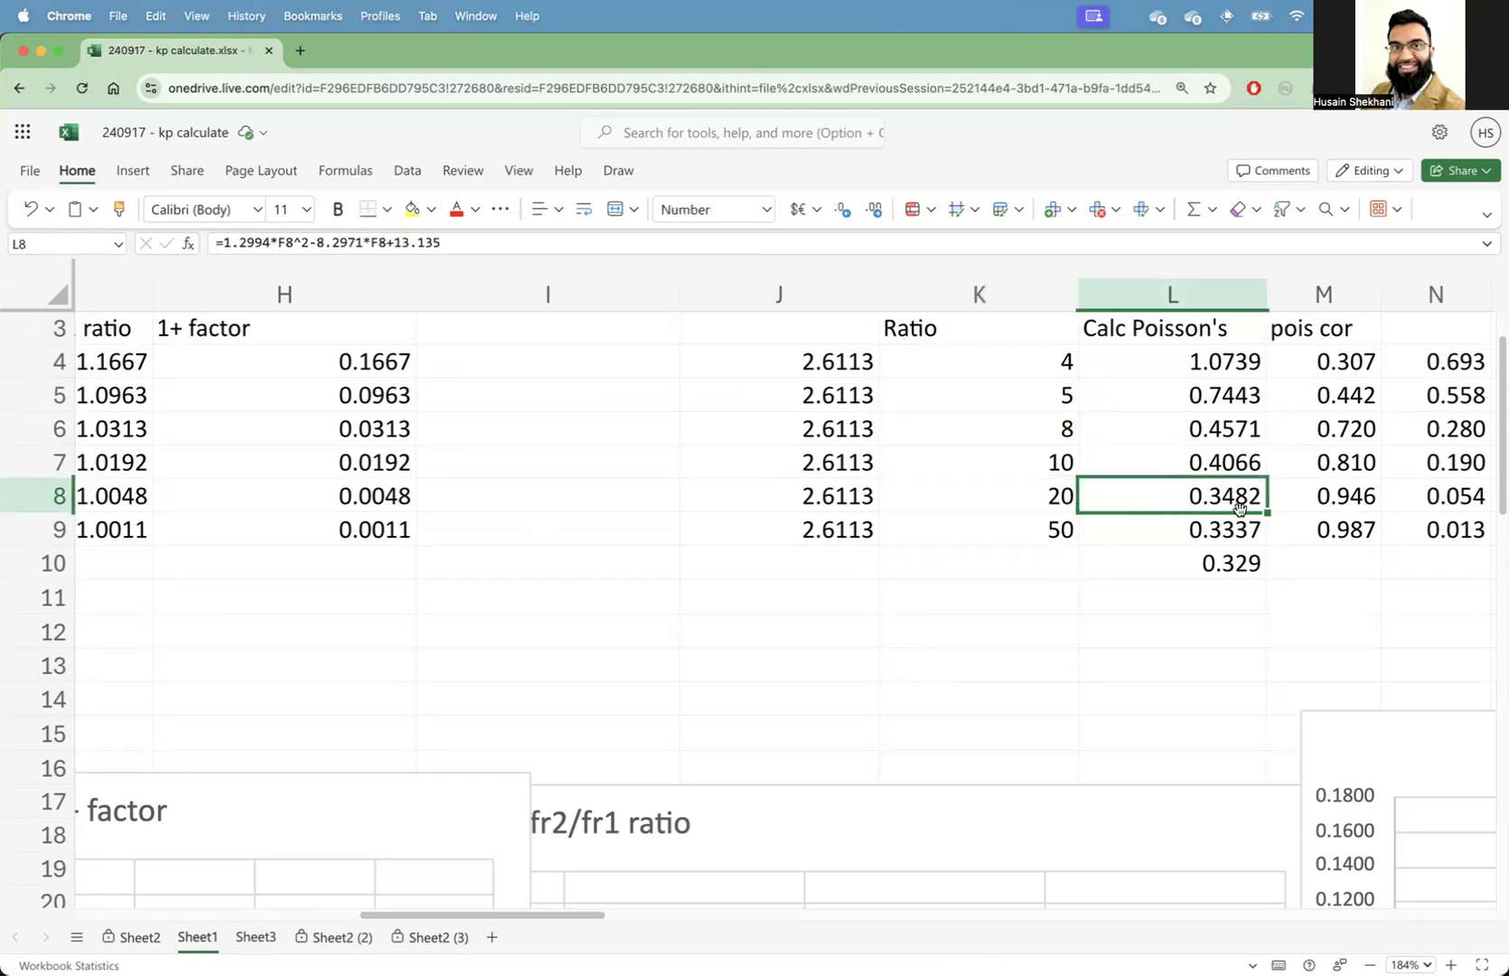
left_click(1082, 529)
key("Left")
key("Up")
key("Up")
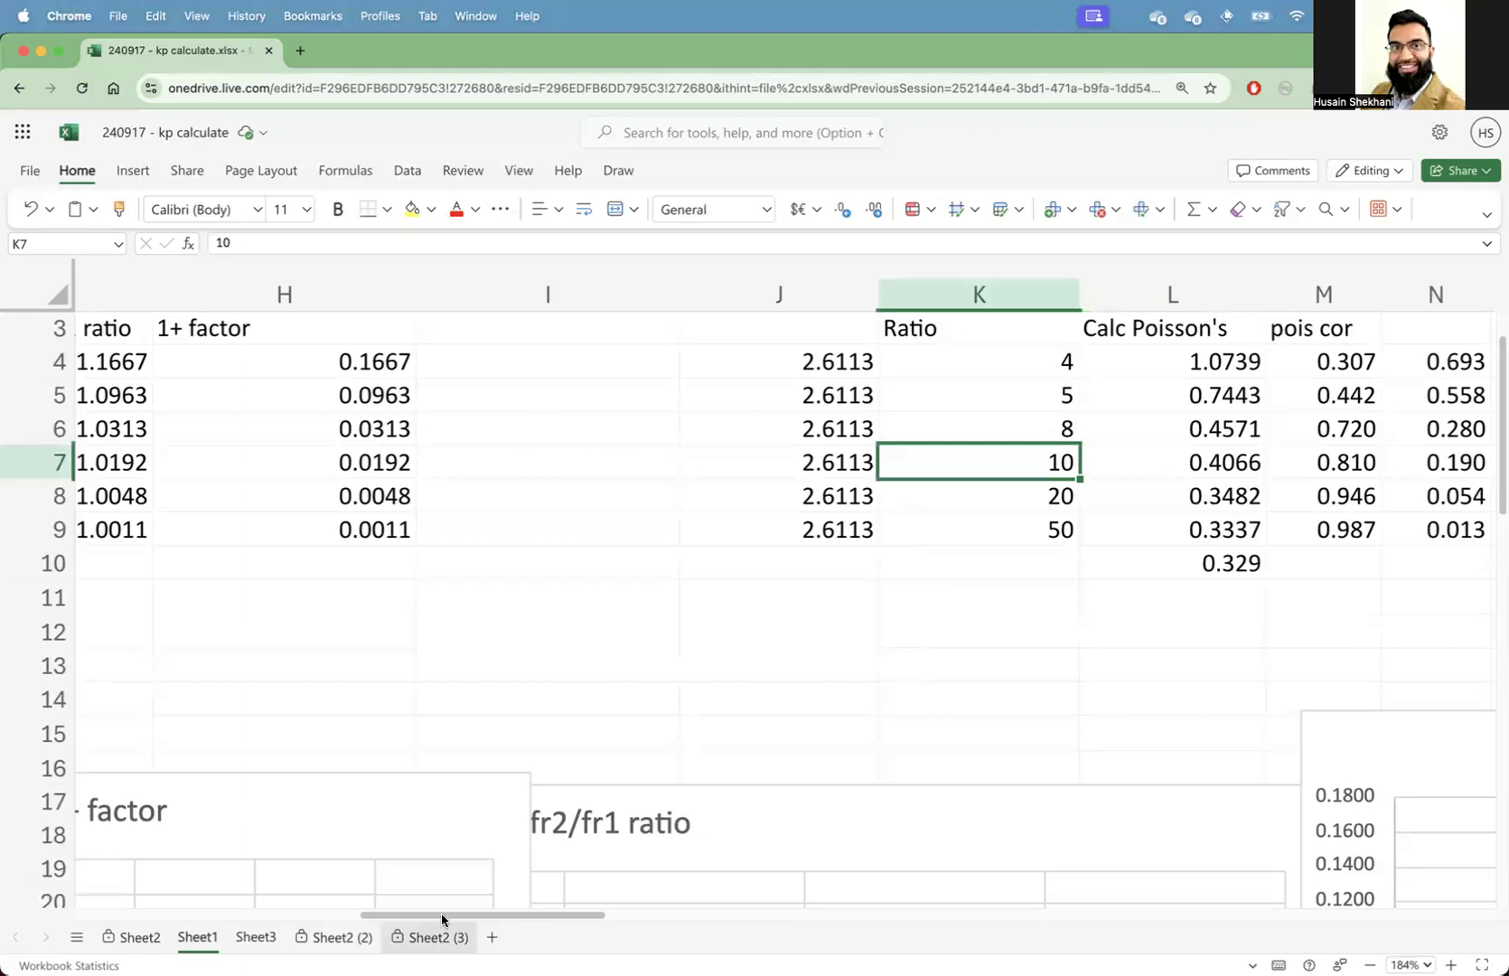
Step: Scan Sheet1's 1+ factor charts, then view Sheet2's D18 IF formula splitting aspect ratio at 10
left_click_drag(441, 913, 129, 878)
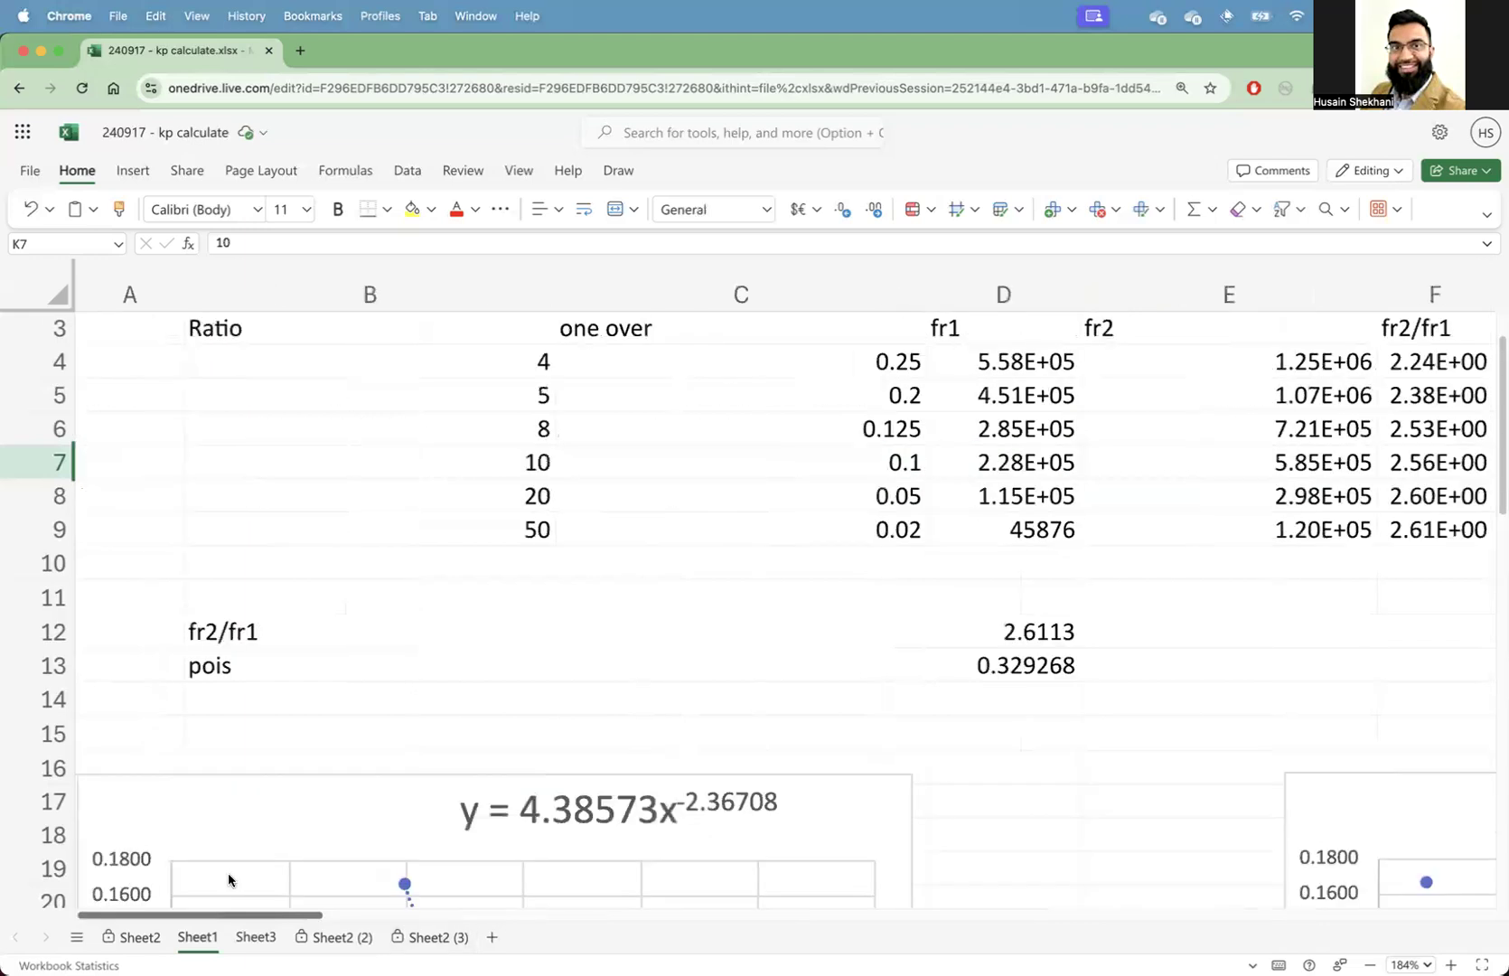
scroll(228, 872, "right", 3)
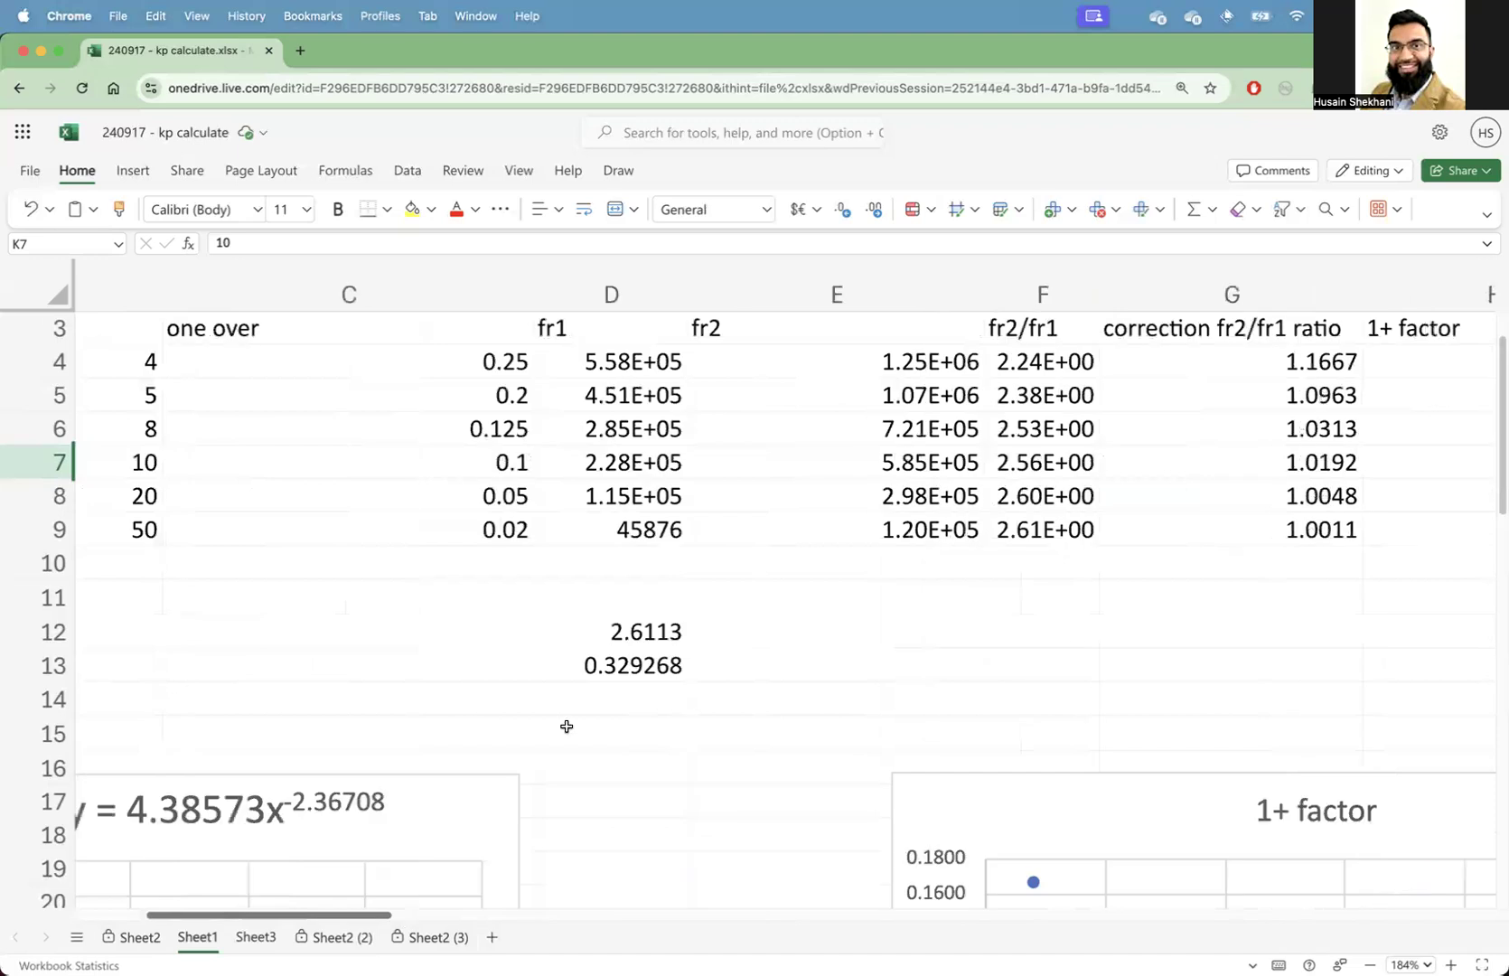
scroll(566, 727, "down", 5)
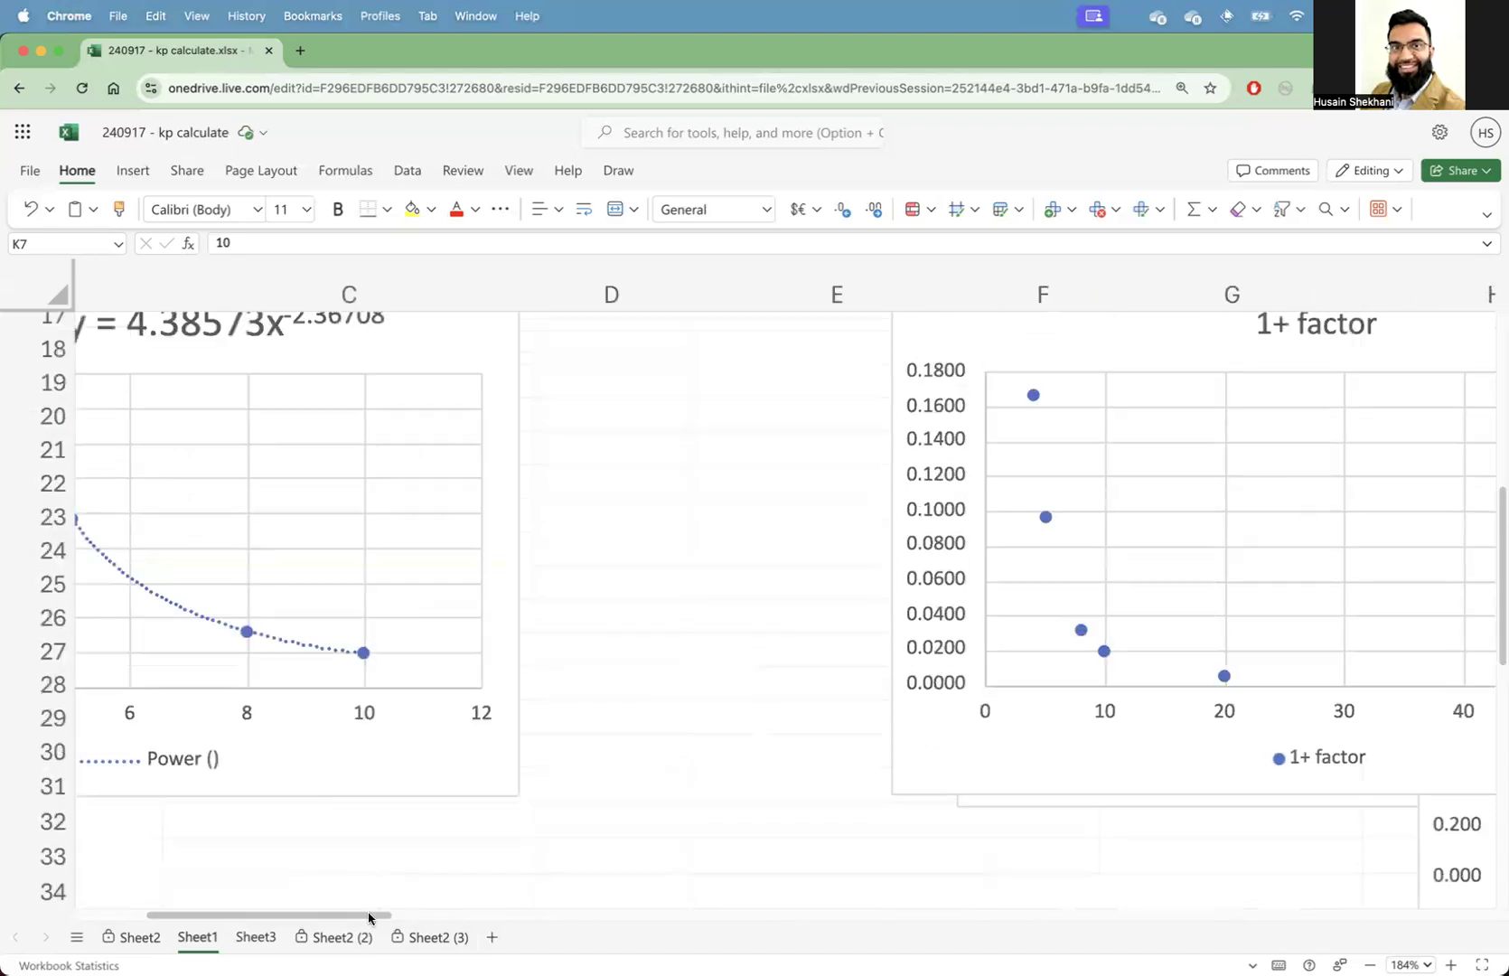
scroll(456, 928, "right", 2)
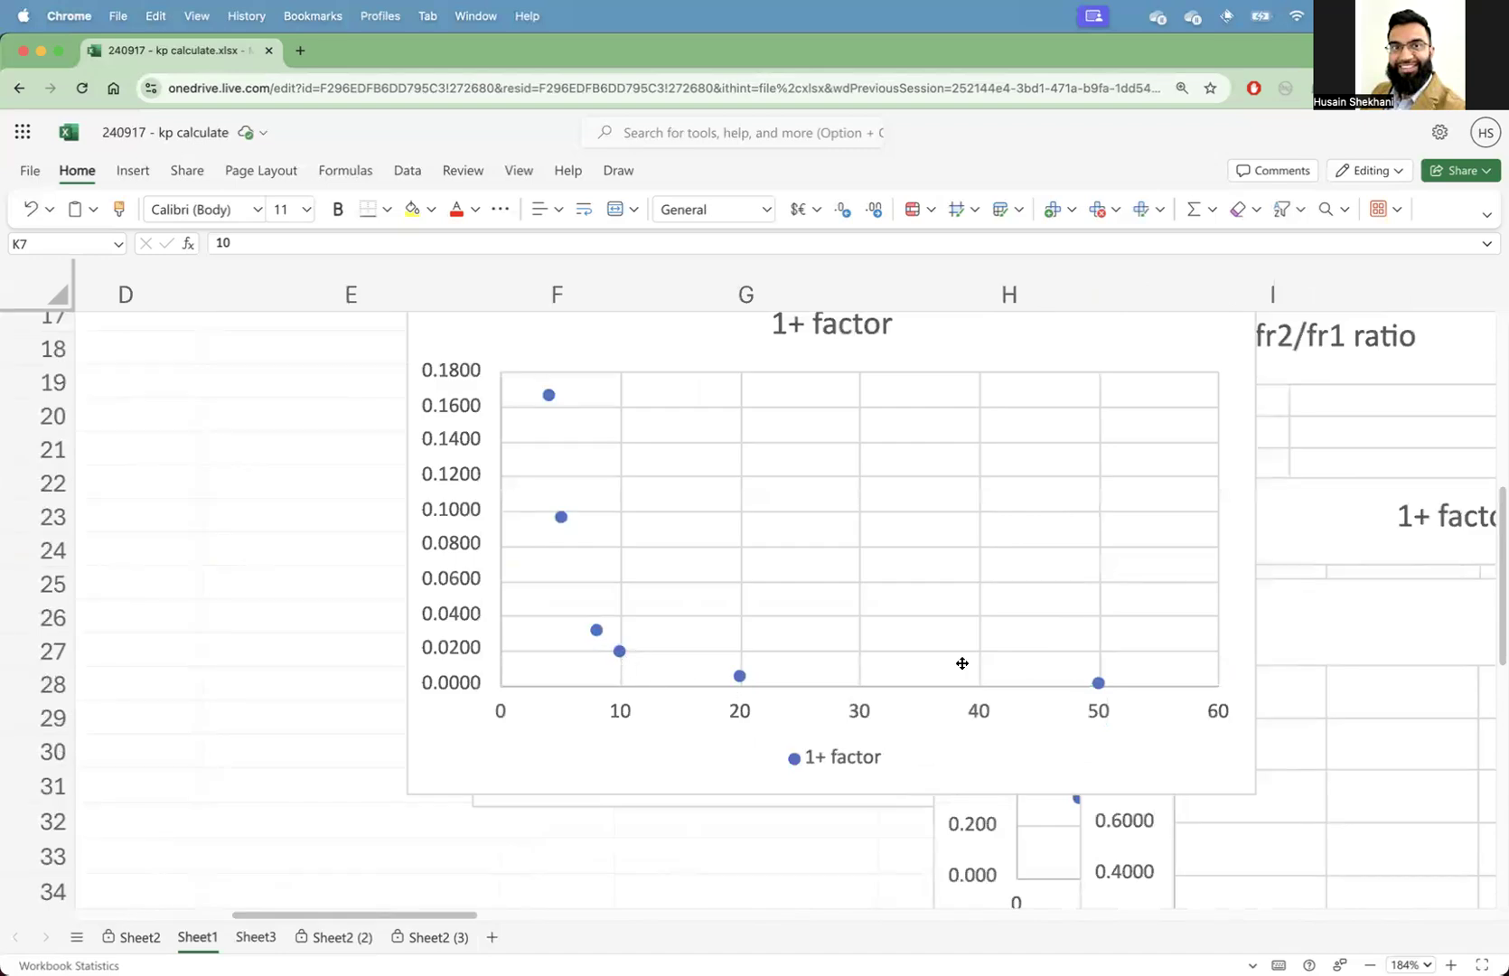
left_click(104, 942)
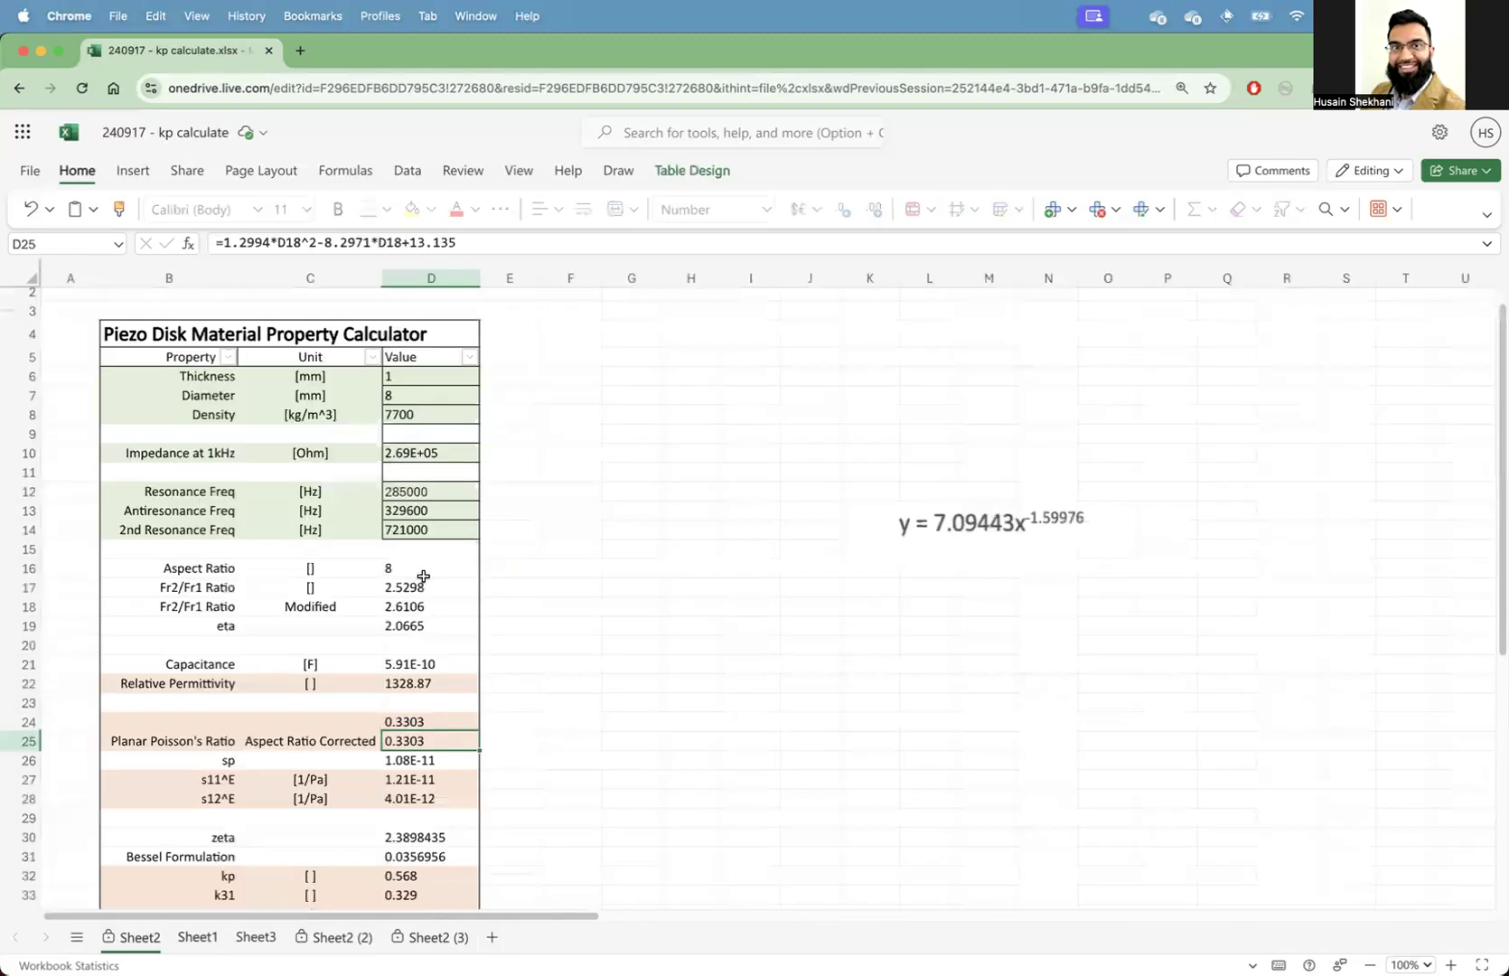
left_click(425, 600)
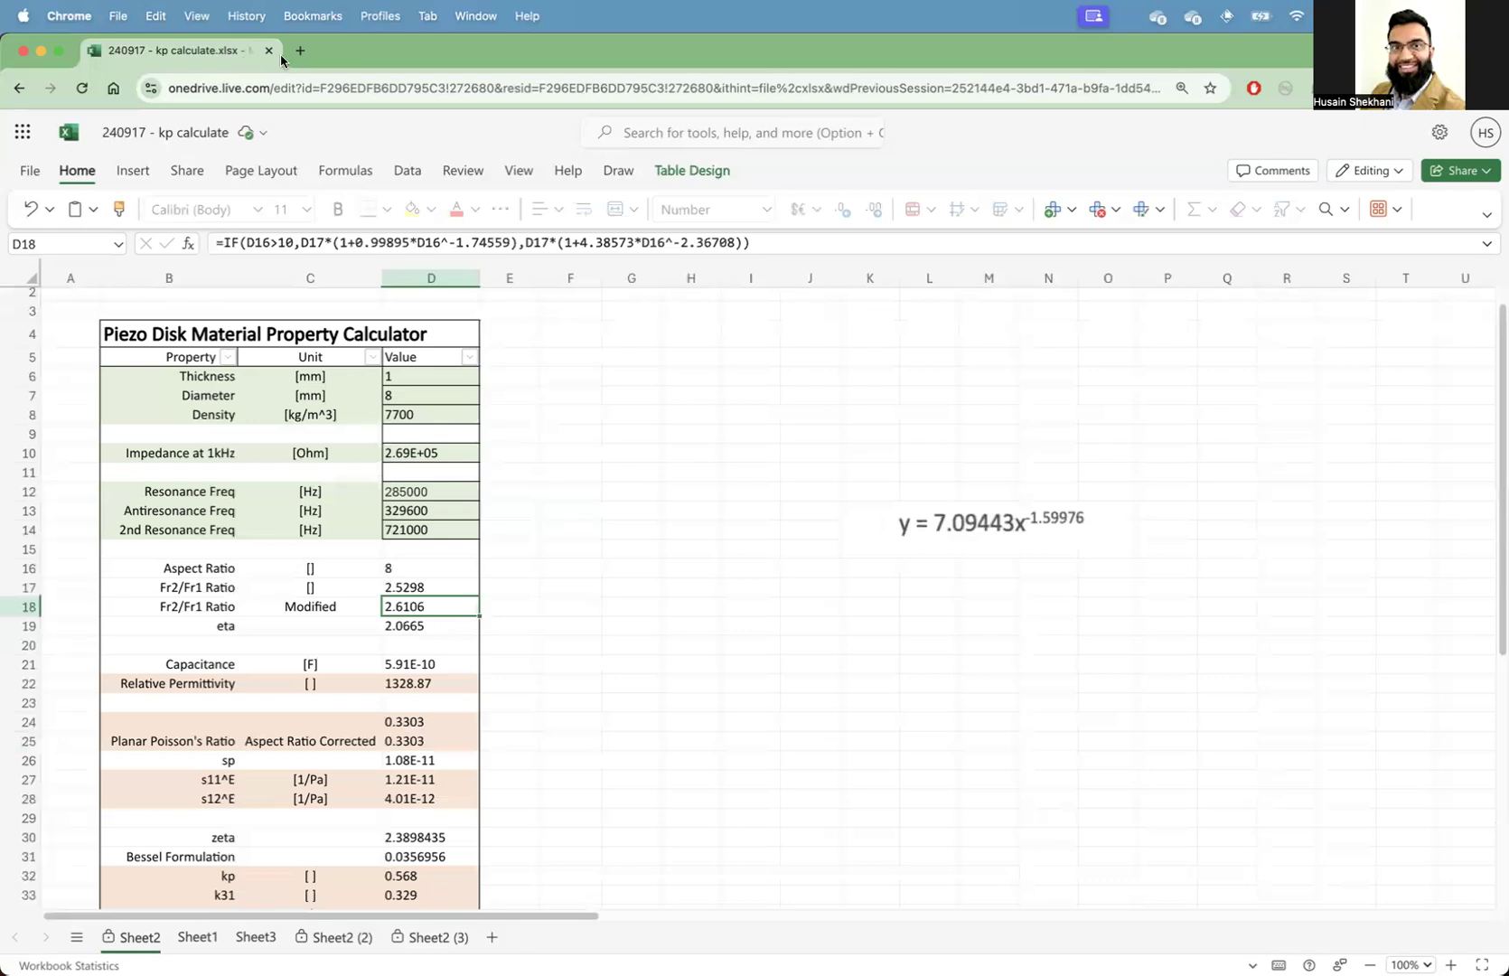
Step: Back in Chrome, open the KP Disk Piezo Material Property Calculator link under Resources
key("super+Tab")
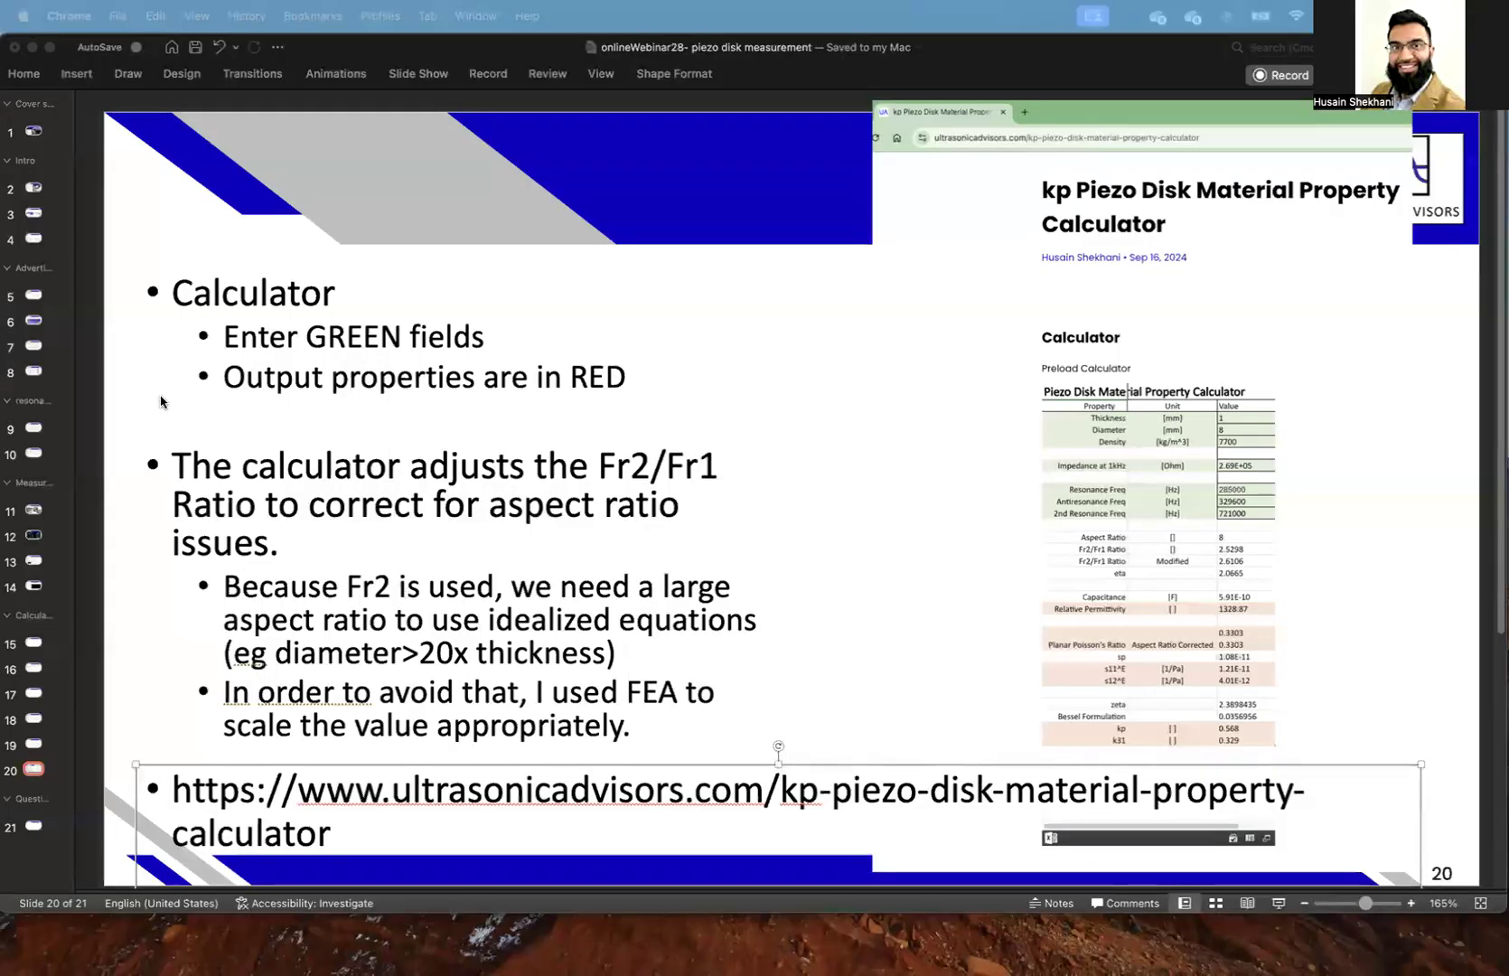
key("super+Tab")
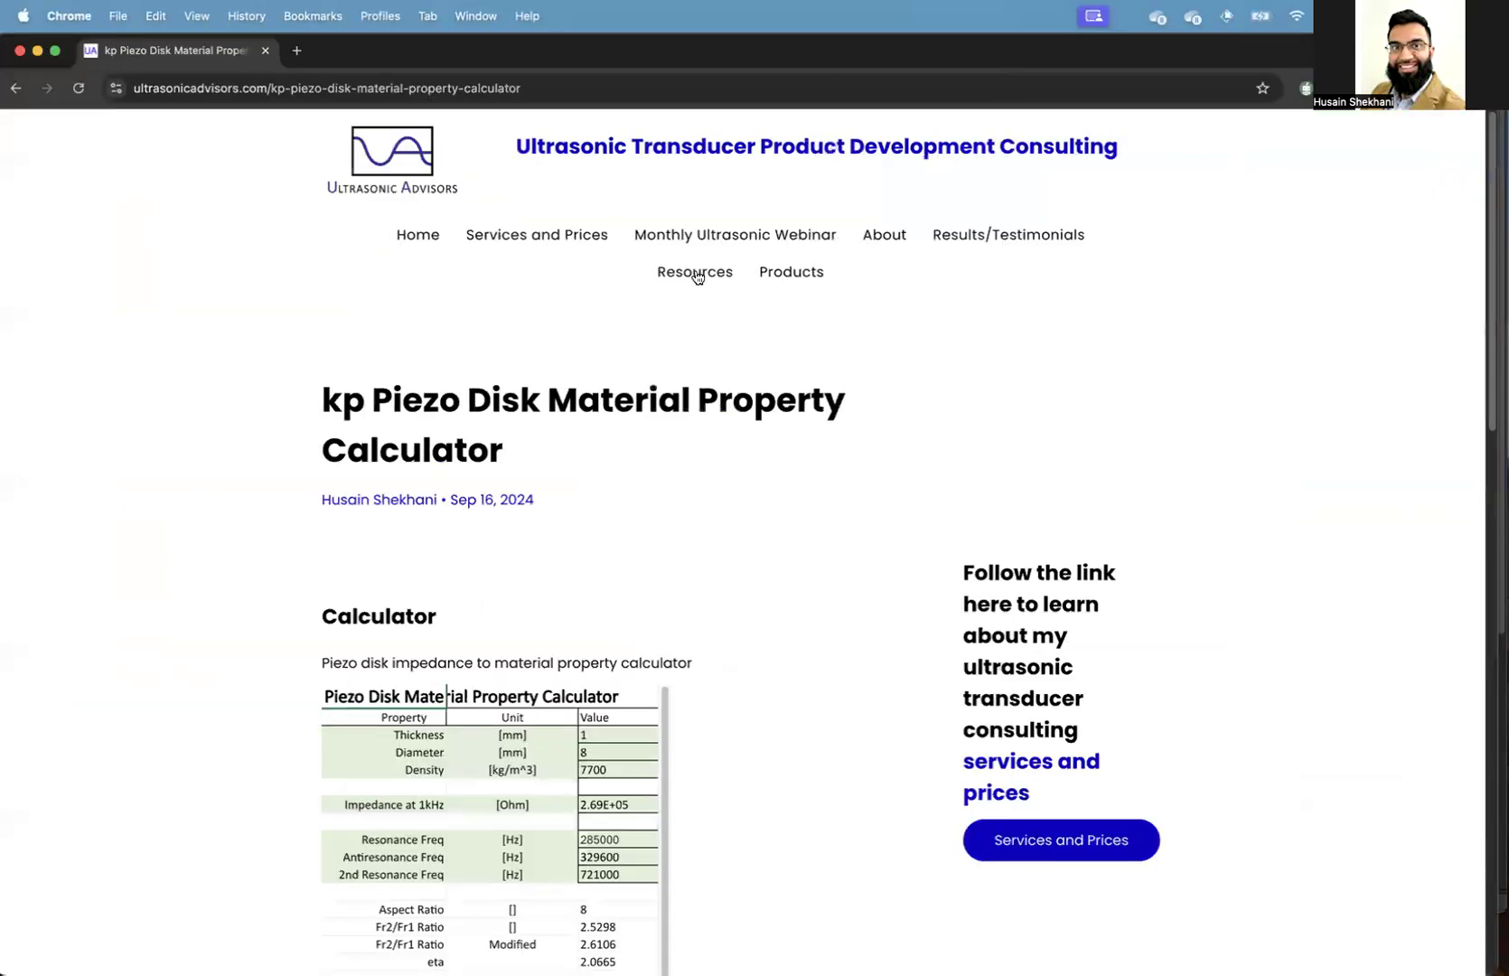
left_click(694, 282)
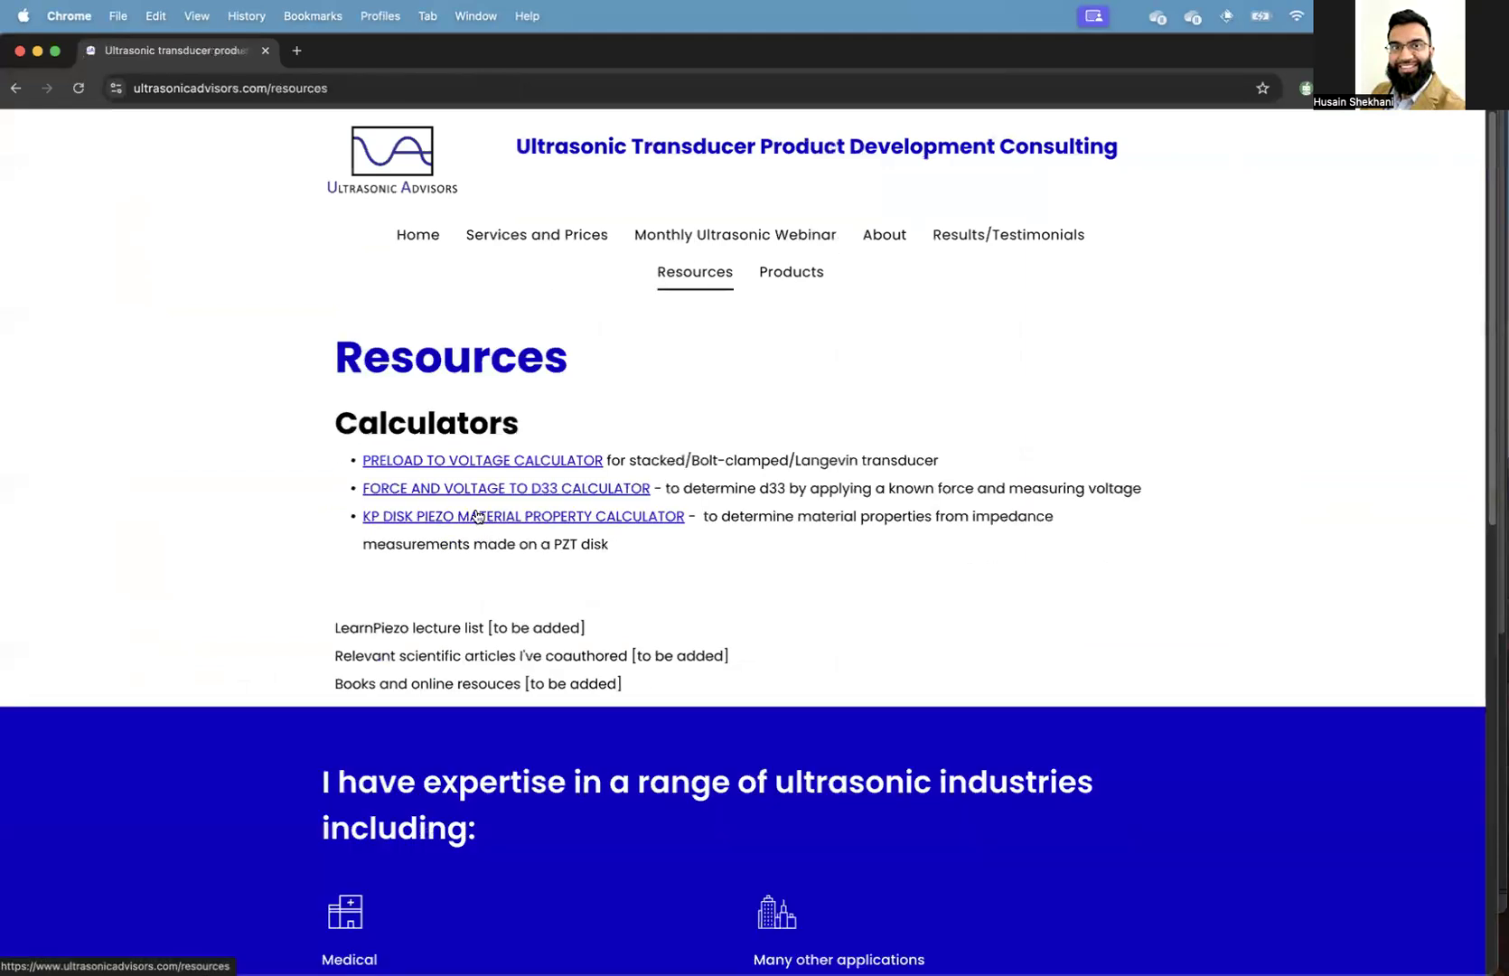
left_click(477, 516)
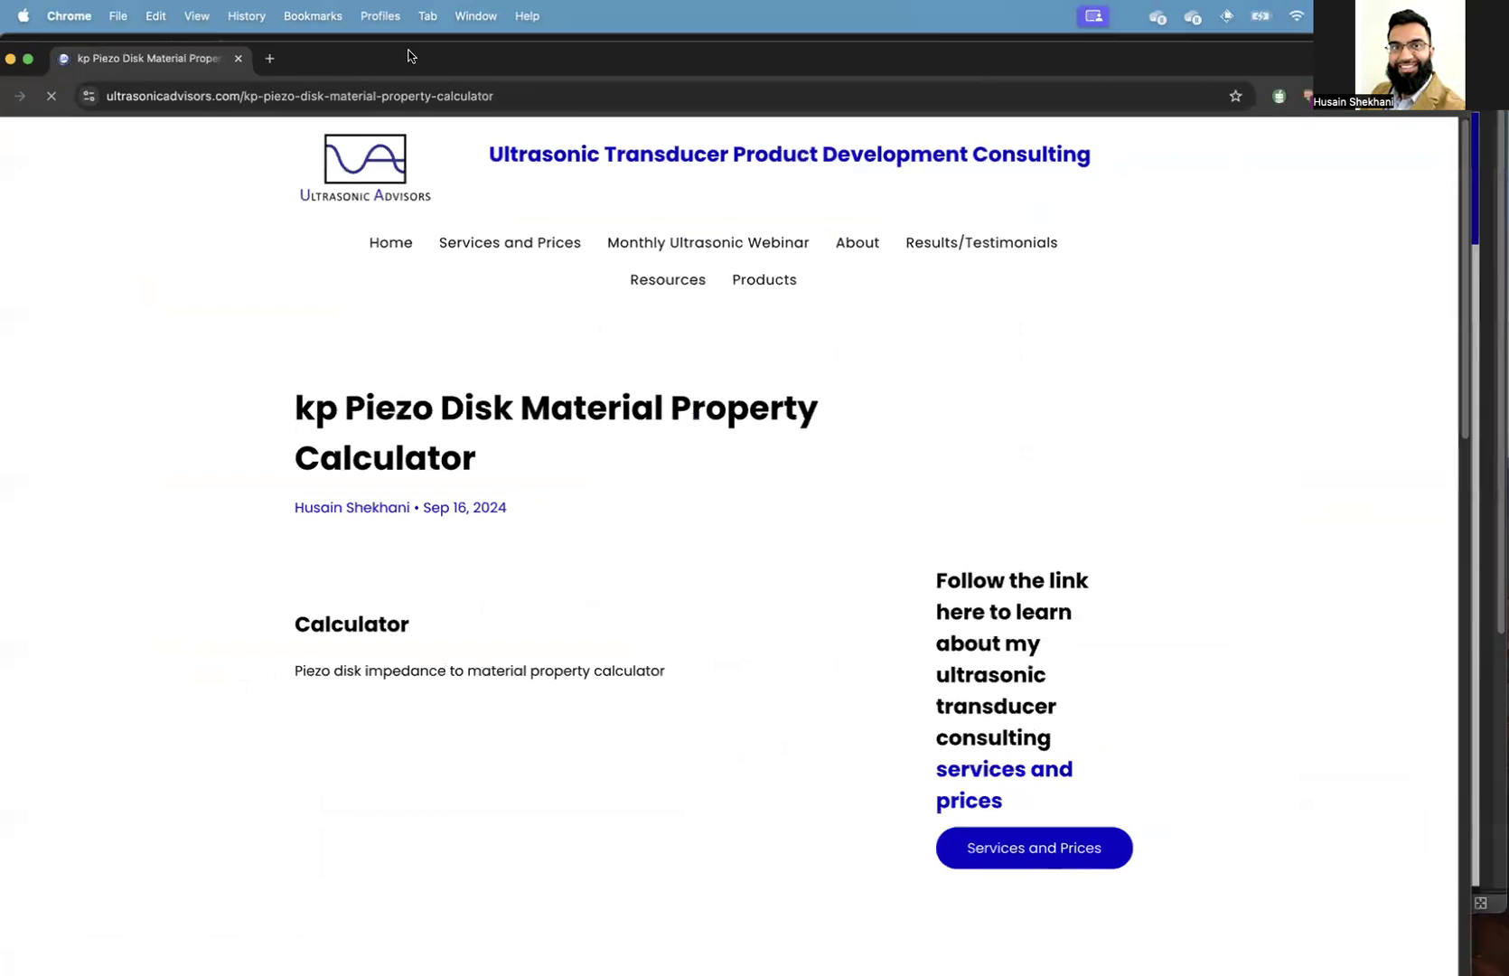
Step: Return to PowerPoint slide 20 with the calculator notes and kp-piezo-disk-material-property-calculator link
key("super+w")
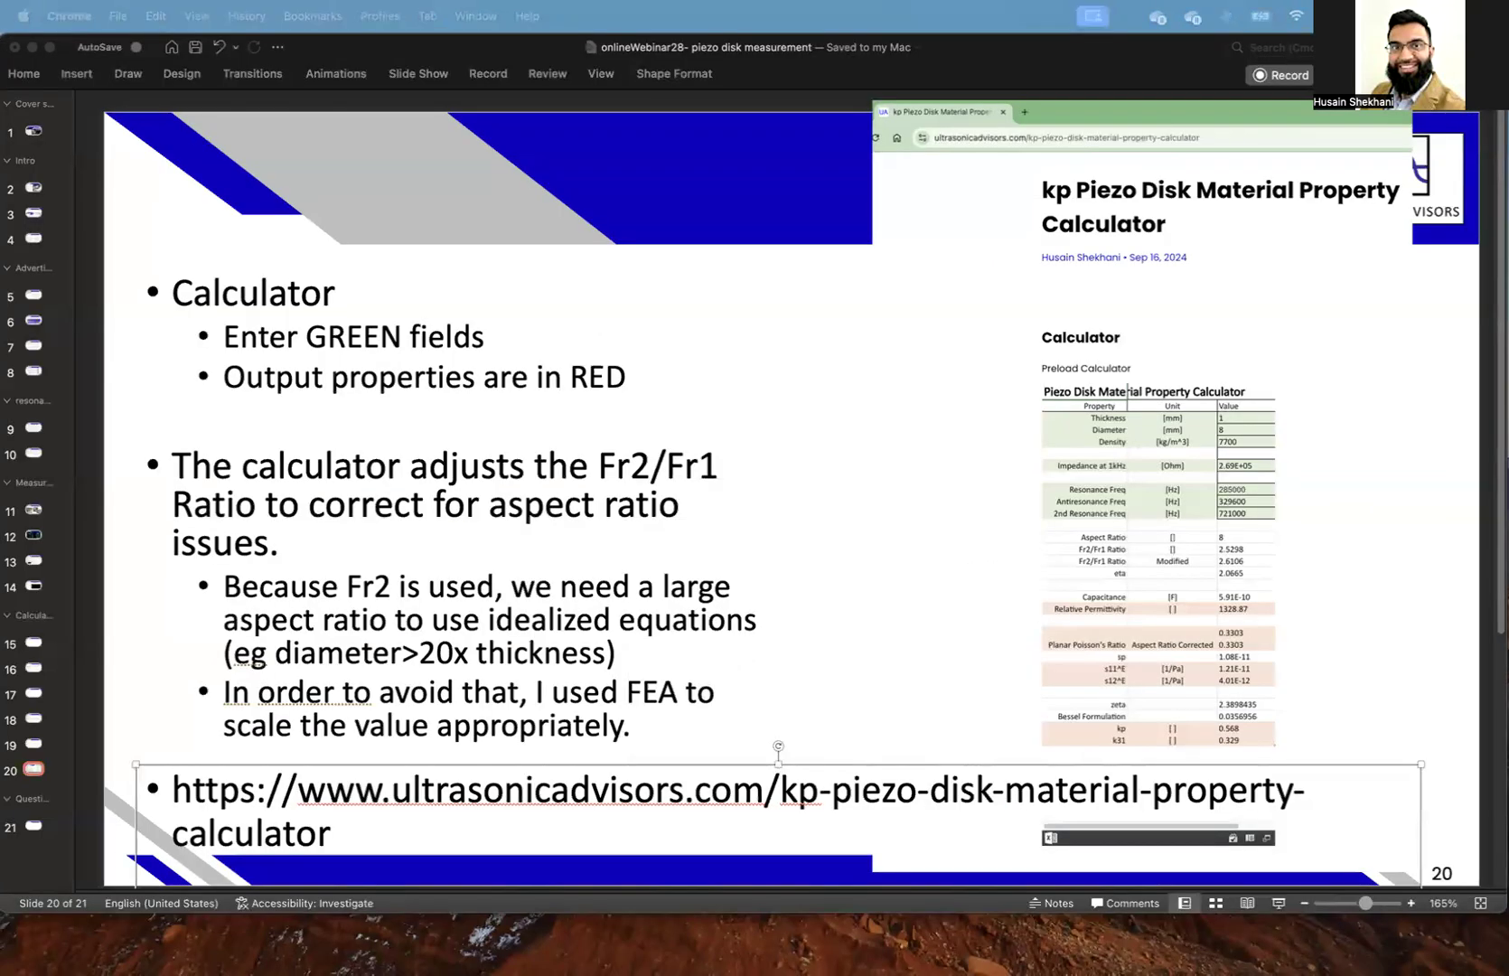